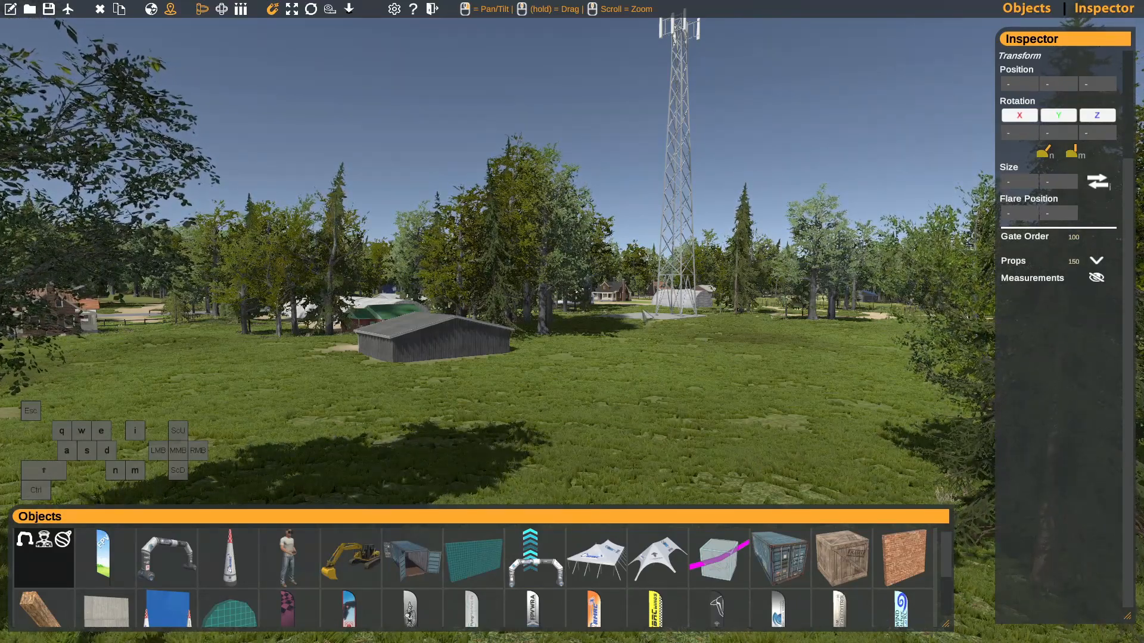
Examine the open field, the grey shed and the tower from different angles, heights and distances.
mouse_move(641, 311)
right_mouse_down()
mouse_move(688, 276)
mouse_move(620, 306)
mouse_move(654, 310)
right_mouse_up()
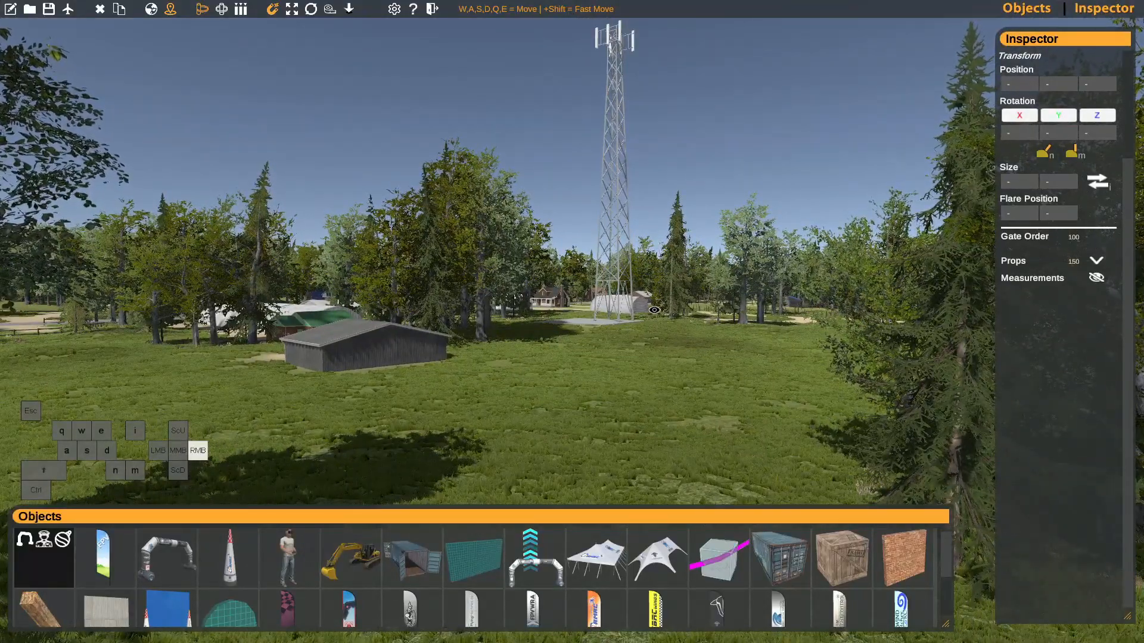
right_click_drag(654, 310, 653, 299)
key("w")
key("s")
scroll(646, 292, "up", 10)
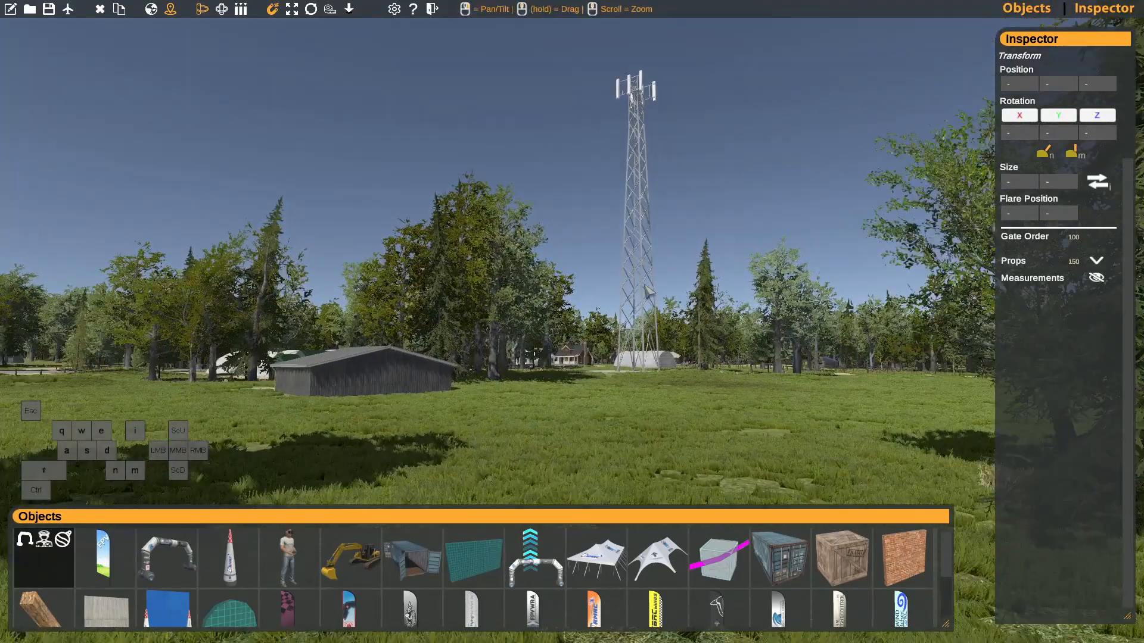
scroll(649, 292, "down", 10)
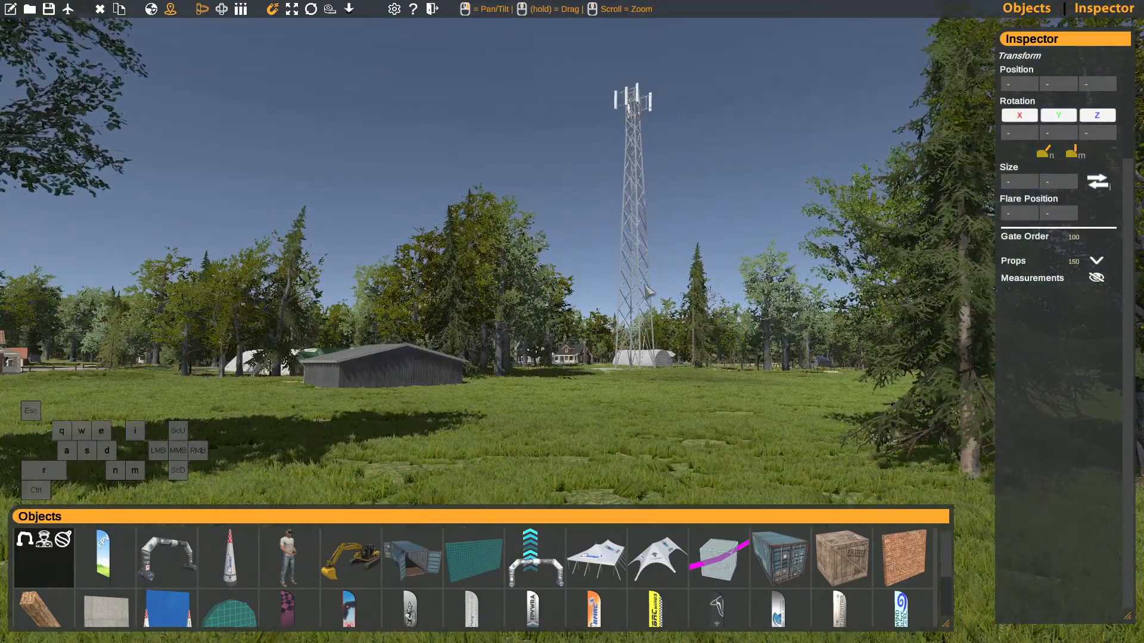
middle_click_drag(650, 292, 654, 326)
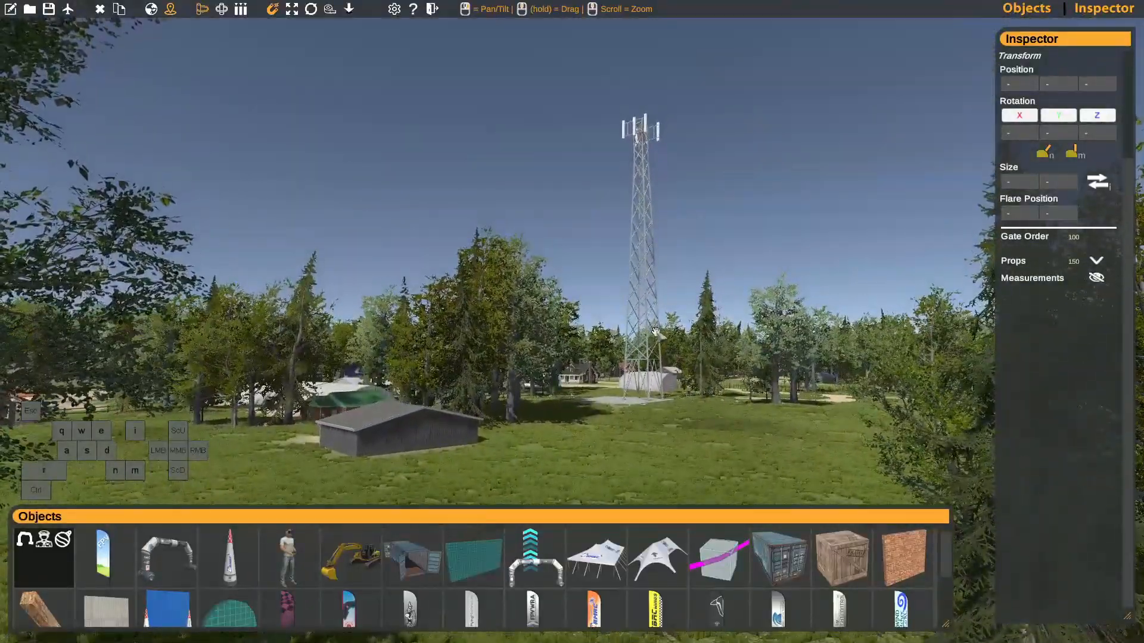
mouse_move(654, 326)
right_mouse_down()
mouse_move(622, 327)
mouse_move(766, 327)
mouse_move(634, 331)
right_mouse_up()
key("d")
key("w")
key("a")
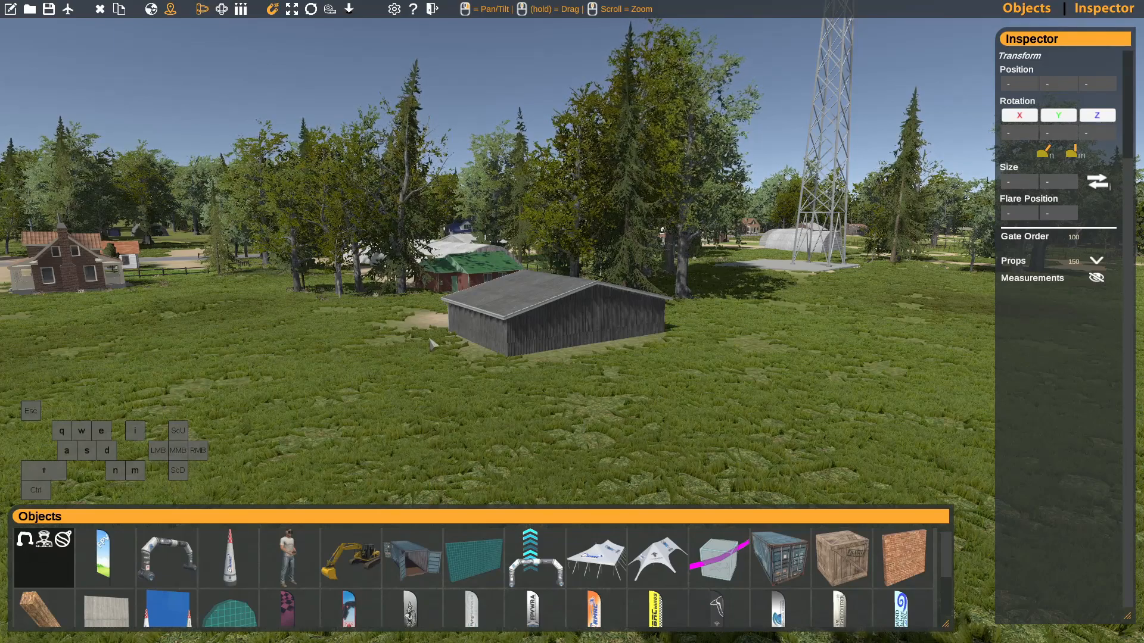
middle_click_drag(430, 343, 286, 441)
Pick up a standard gate from the object library and bring it over the grass beside the grey shed.
left_click(176, 566)
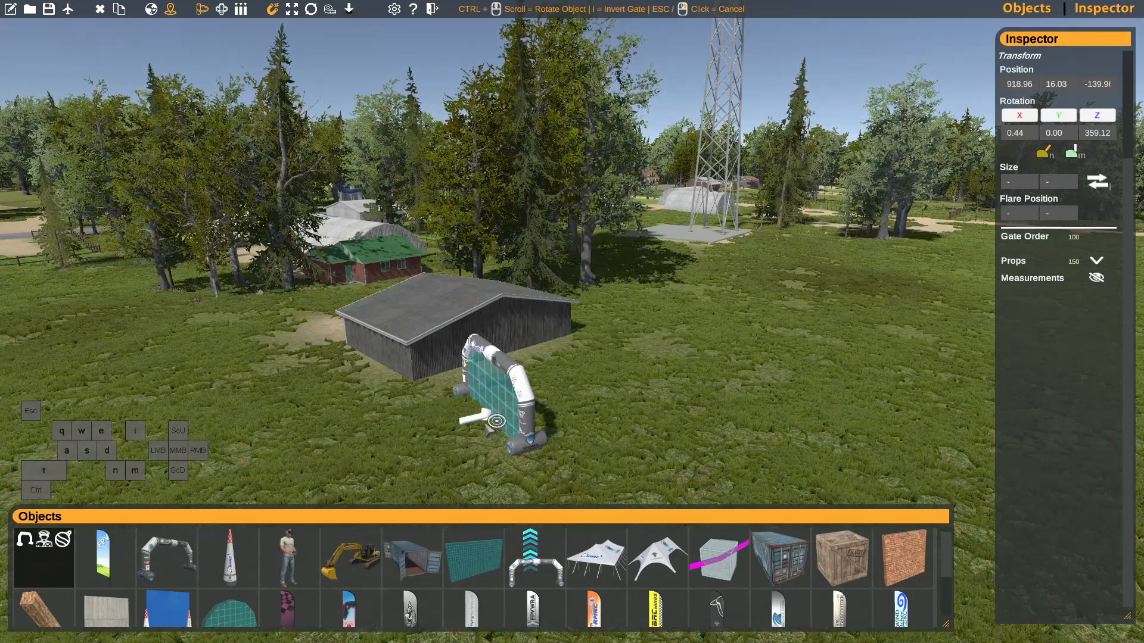
mouse_move(497, 421)
right_mouse_down()
mouse_move(445, 427)
mouse_move(485, 411)
mouse_move(421, 409)
mouse_move(455, 408)
mouse_move(468, 428)
mouse_move(476, 402)
mouse_move(499, 431)
right_mouse_up()
key("d")
key("w")
key("a")
key("w")
key("a")
key("w")
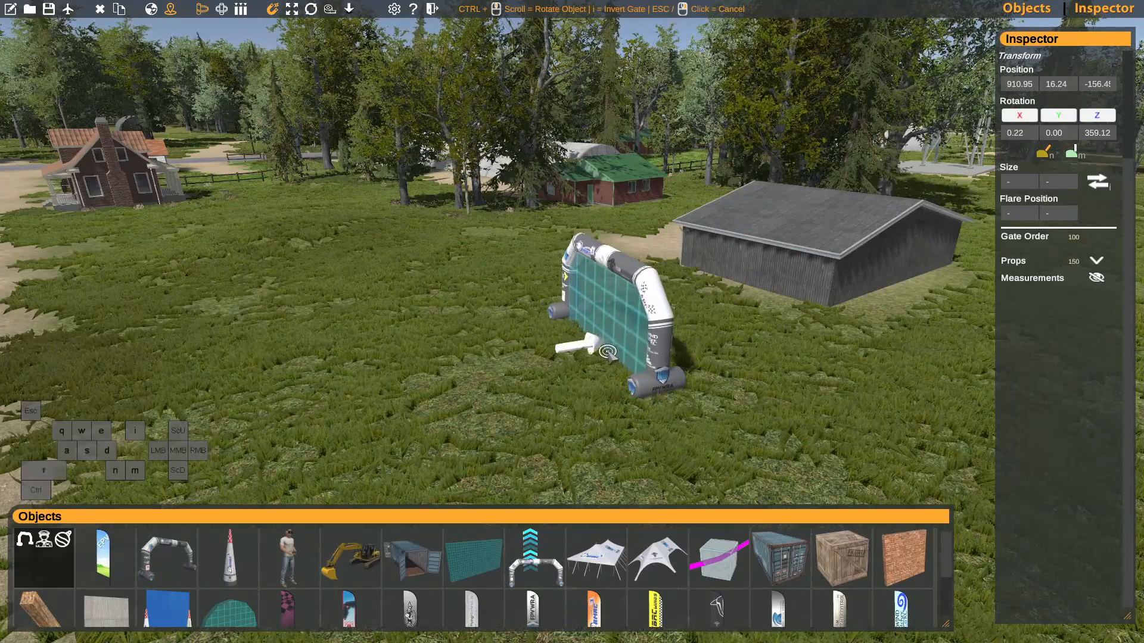
Try different orientations for the carried gate, ending with it rotated to 340° about the Y axis.
scroll(608, 351, "down", 2, "ctrl")
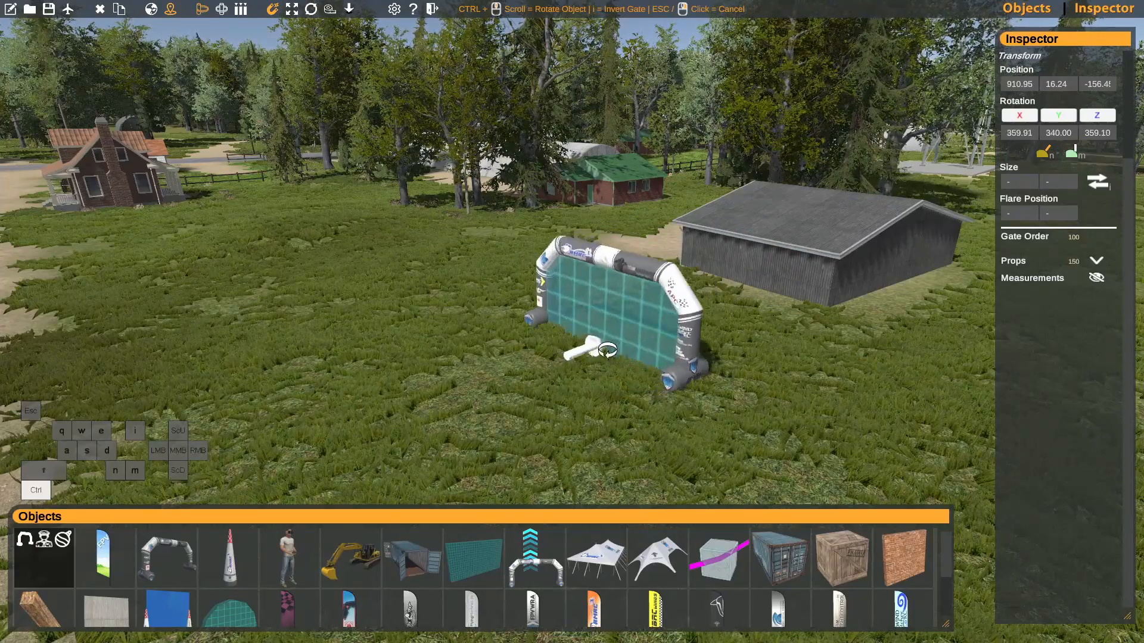
scroll(607, 351, "up", 8, "ctrl")
scroll(607, 351, "down", 6, "ctrl")
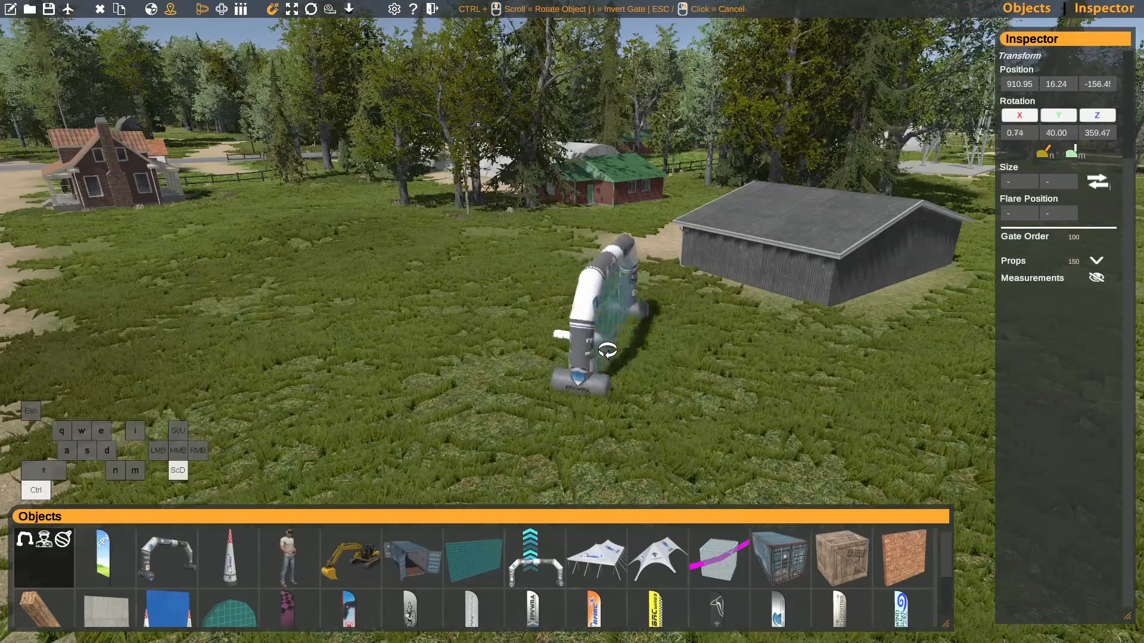
scroll(607, 351, "down", 3, "ctrl")
scroll(607, 351, "up", 1, "ctrl")
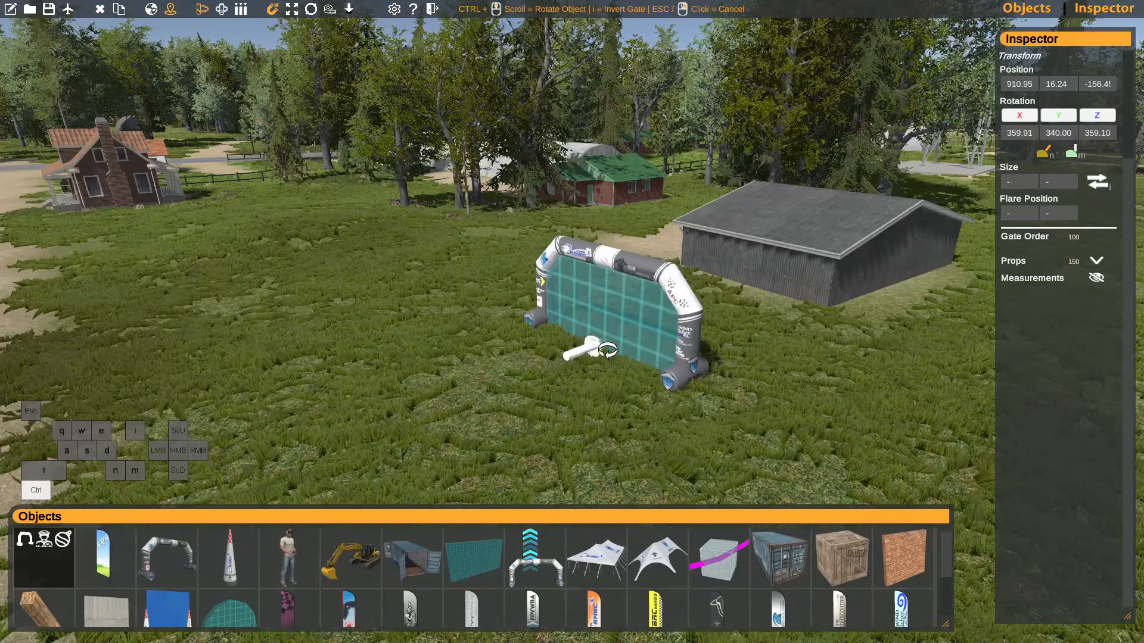
Place the gate at the edge of the grey shed's roof, tilted to follow the slope of the surface.
right_click_drag(607, 351, 547, 341)
key("w")
key("d")
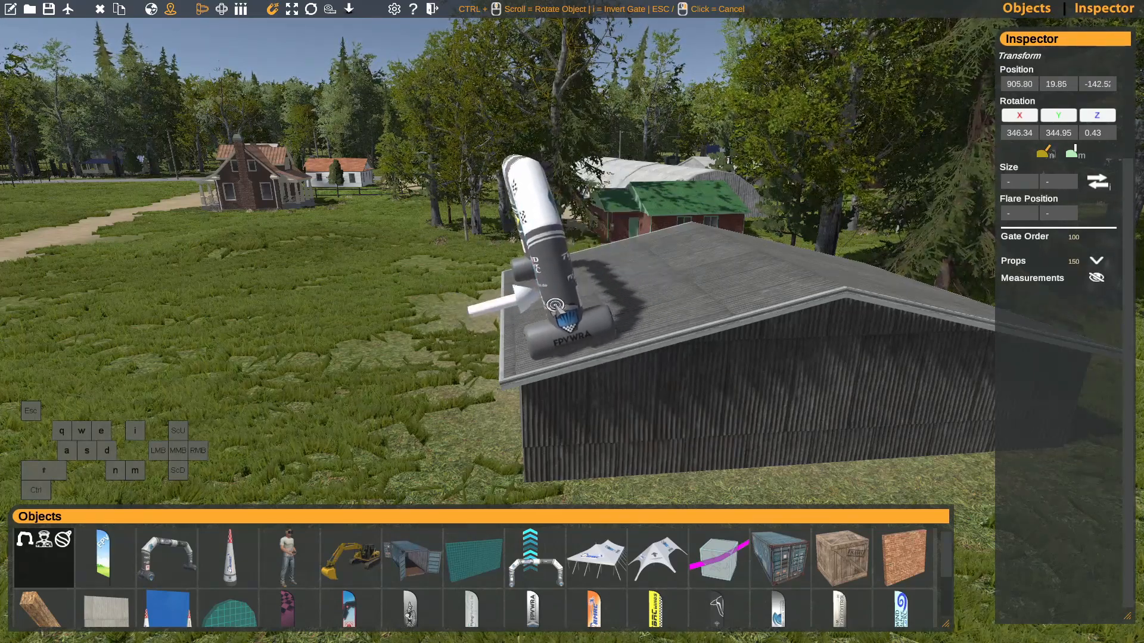
key("m")
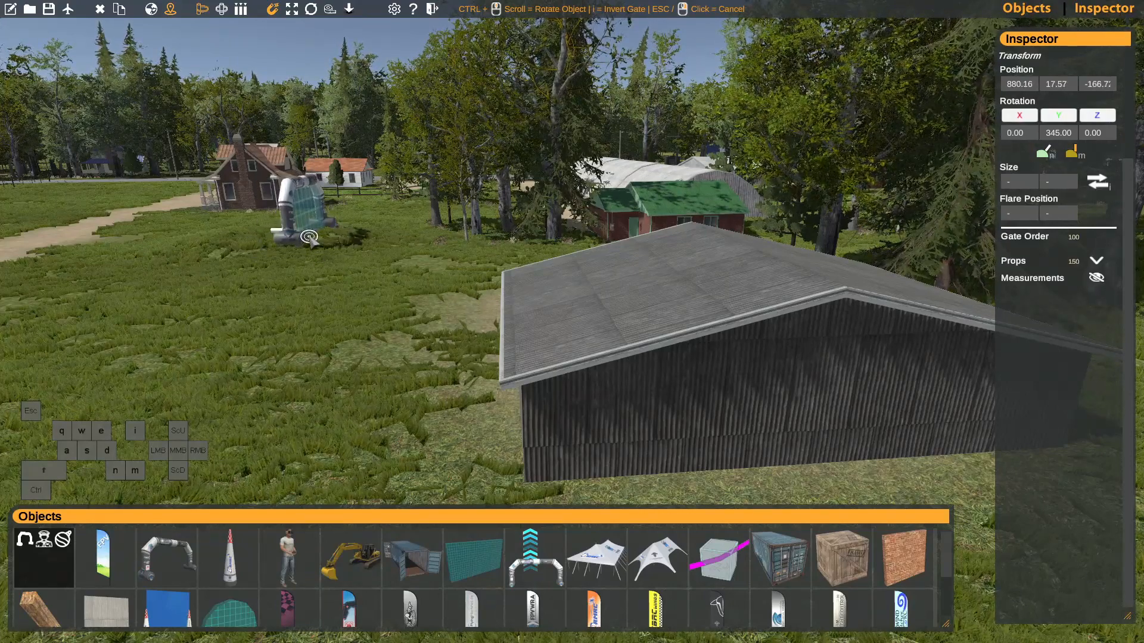
key("m")
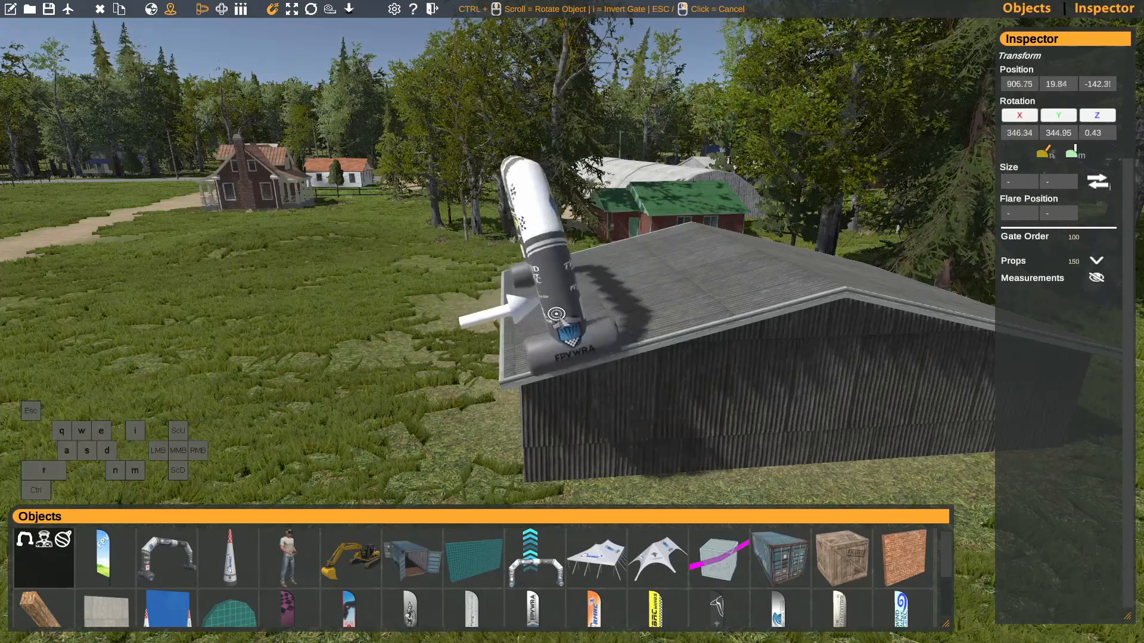
key("i")
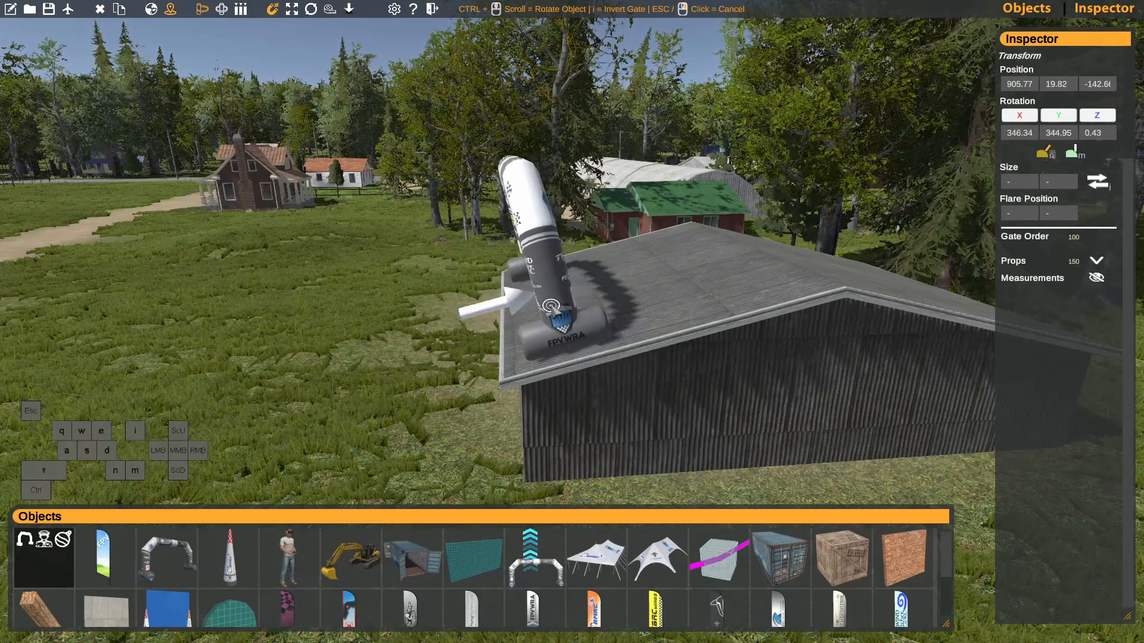
left_click(551, 307)
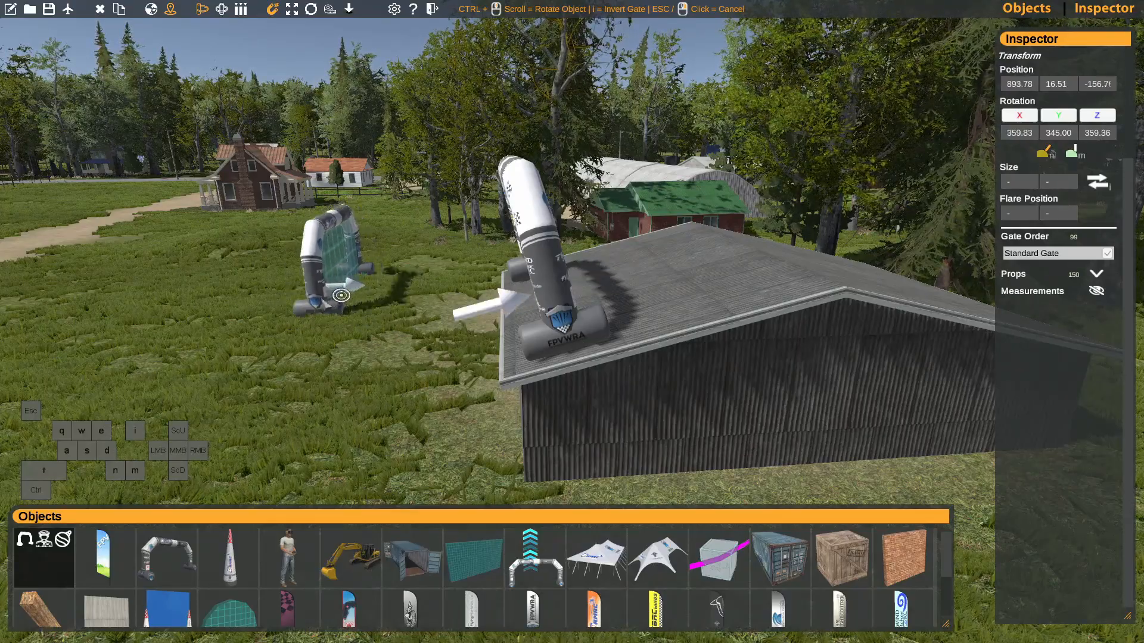
Place three more standard gates in a row on the grass beyond the shed and stop placing.
right_click(317, 299)
right_click_drag(318, 299, 375, 321)
key("w")
key("s")
left_click(505, 313)
left_click(668, 274)
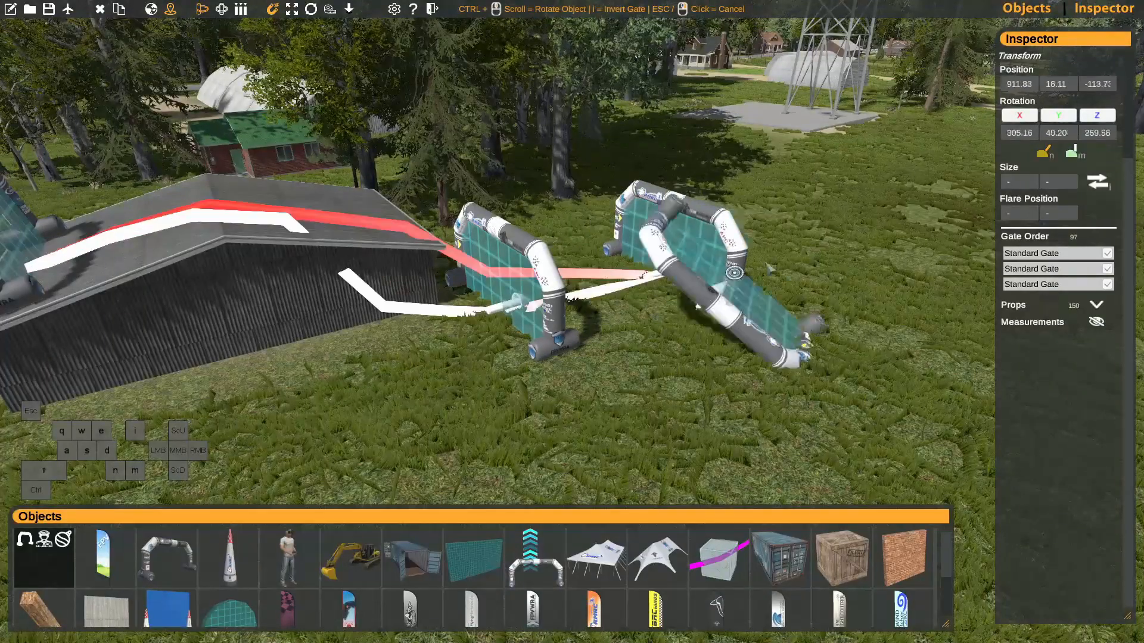
left_click(786, 244)
right_click(557, 318)
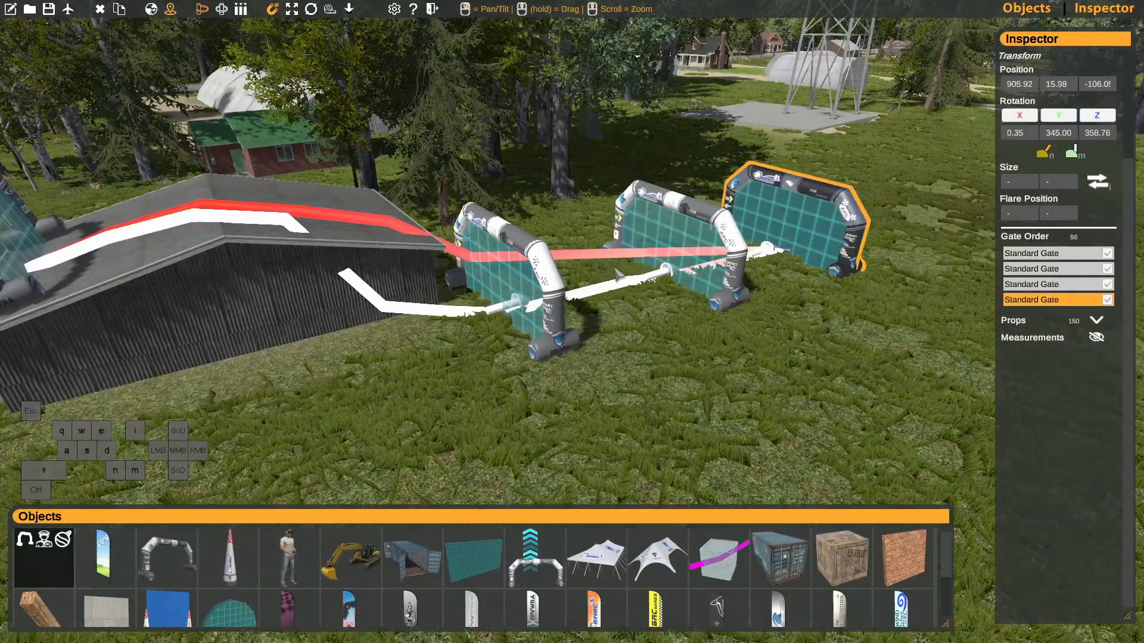
Delete the three standard gates standing on the grass beyond the shed.
right_click_drag(594, 327, 621, 332)
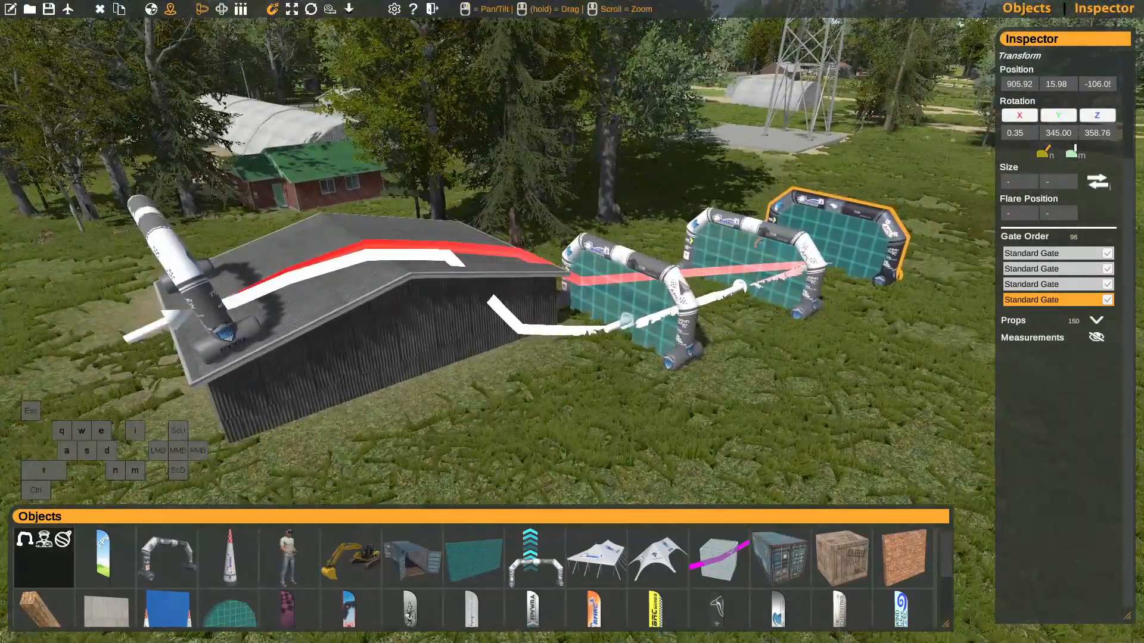
left_click(621, 333)
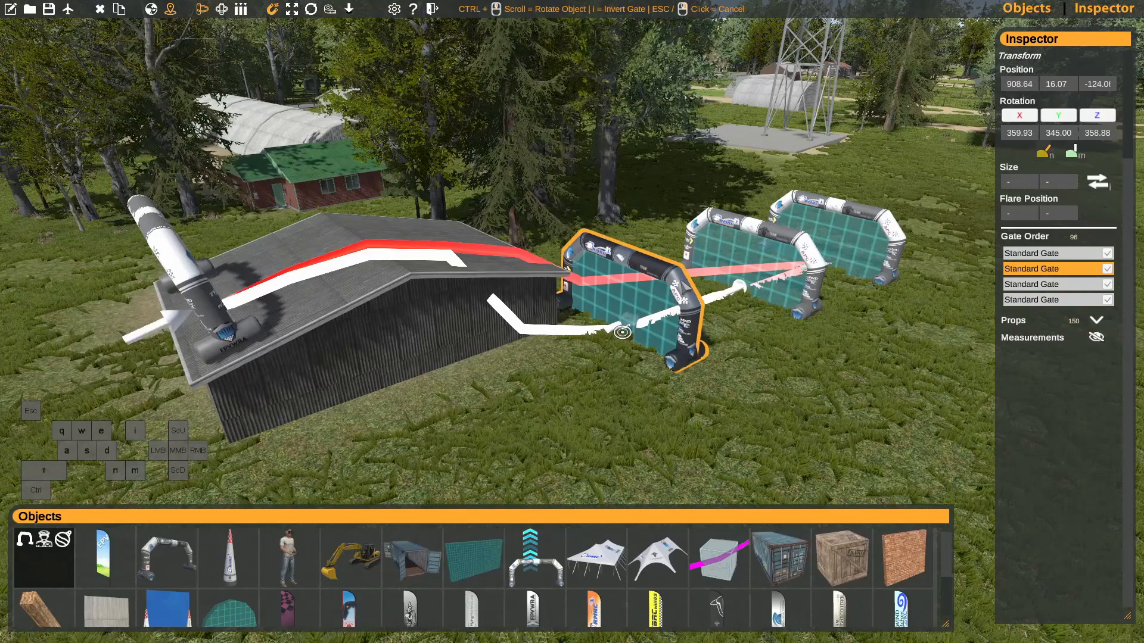
key("Delete")
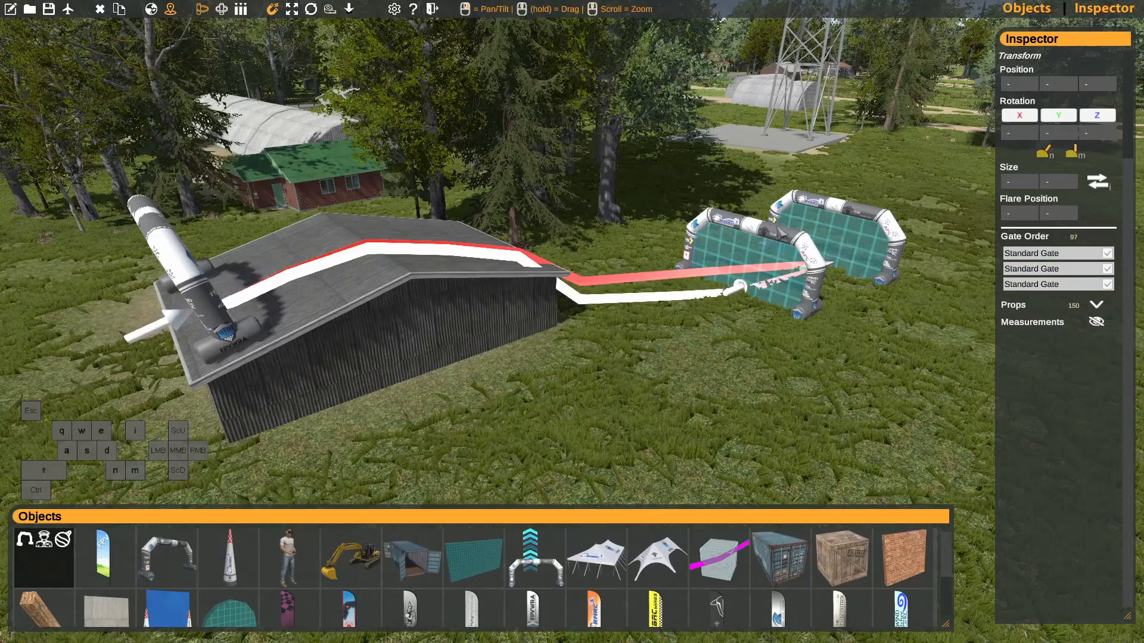
left_click(777, 236)
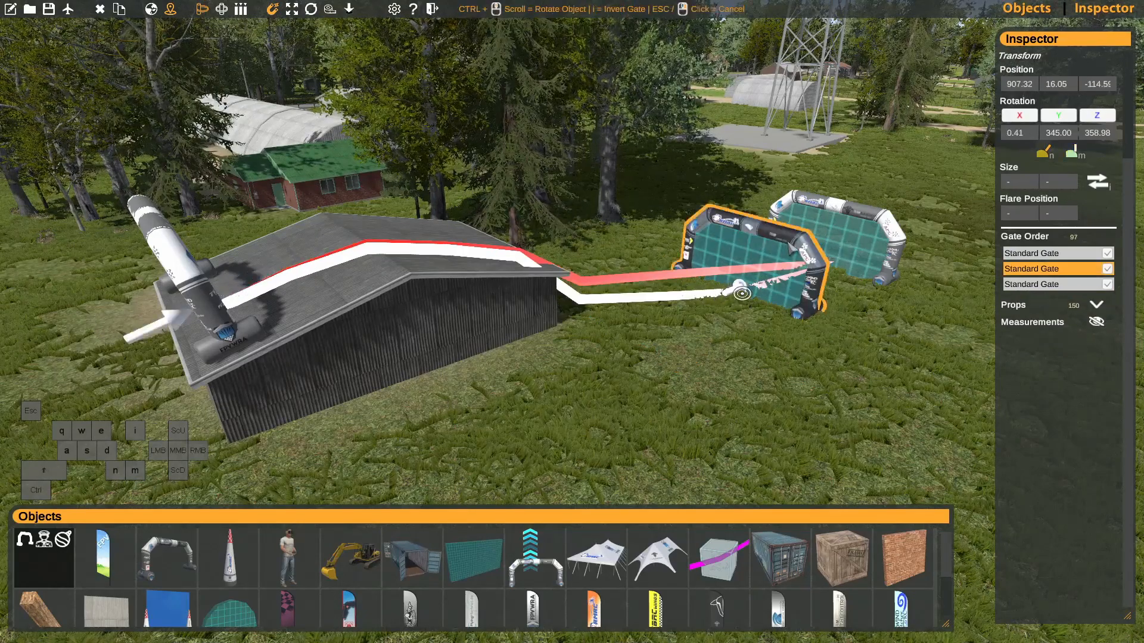
key("Delete")
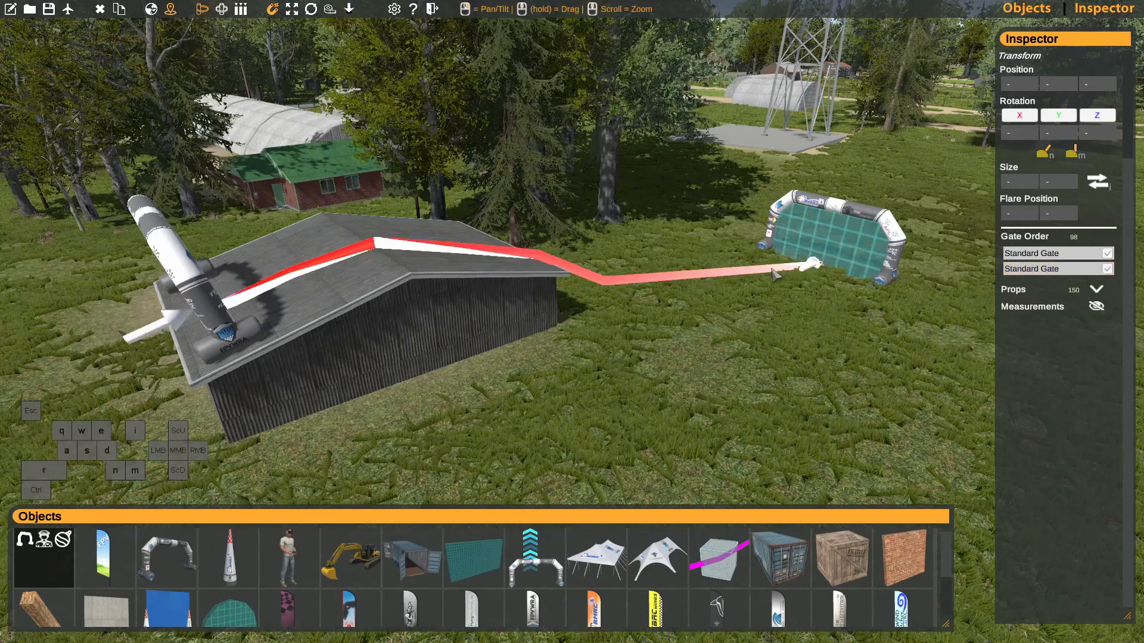
left_click(1033, 269)
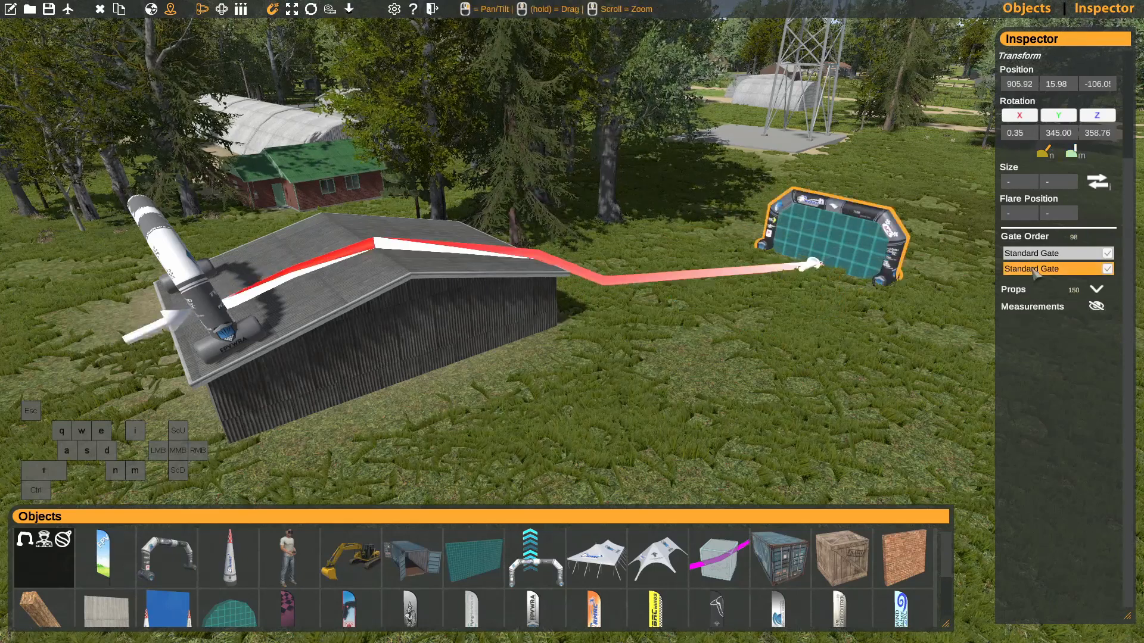
key("Delete")
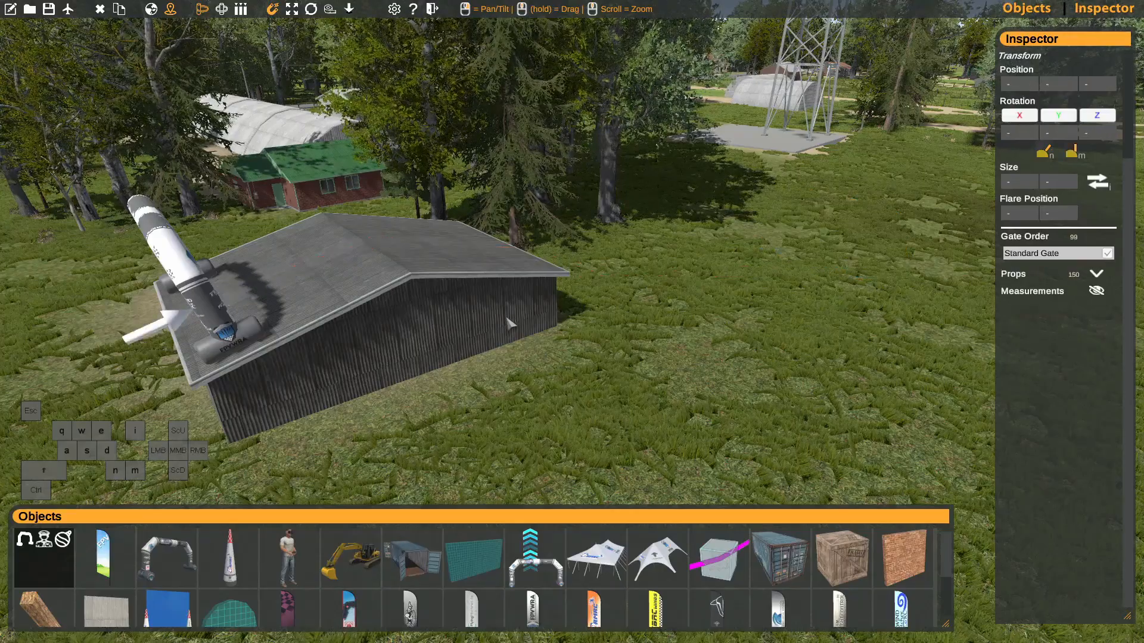
Place one pylon in the open field near the trees, rotated to 200° about the Y axis.
key("s")
right_click_drag(508, 322, 607, 328)
key("a")
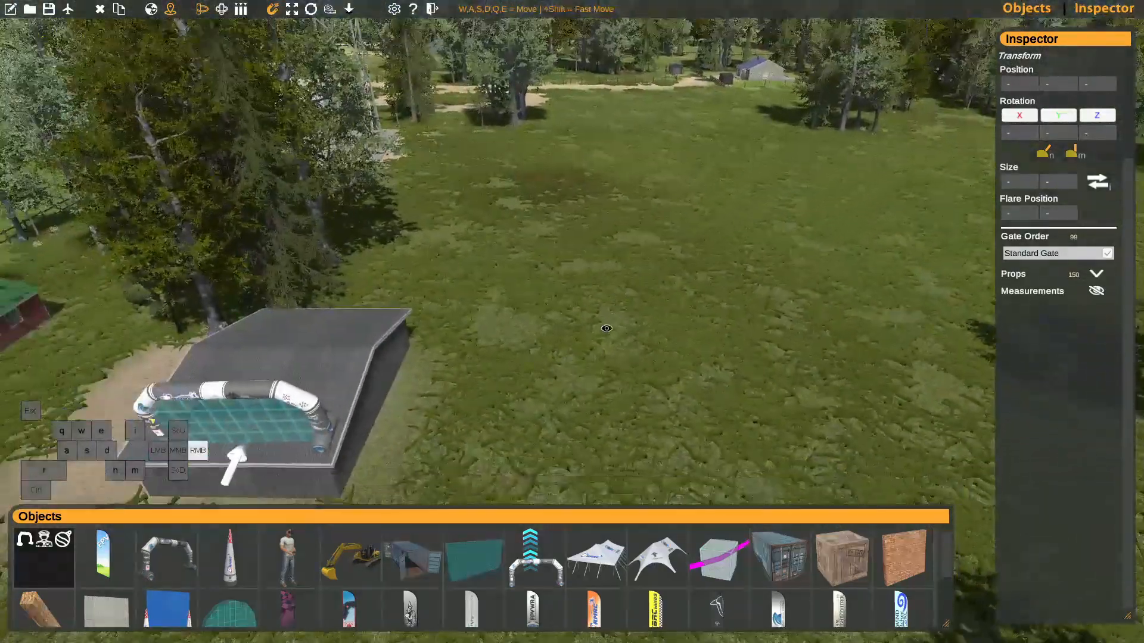
left_click(229, 558)
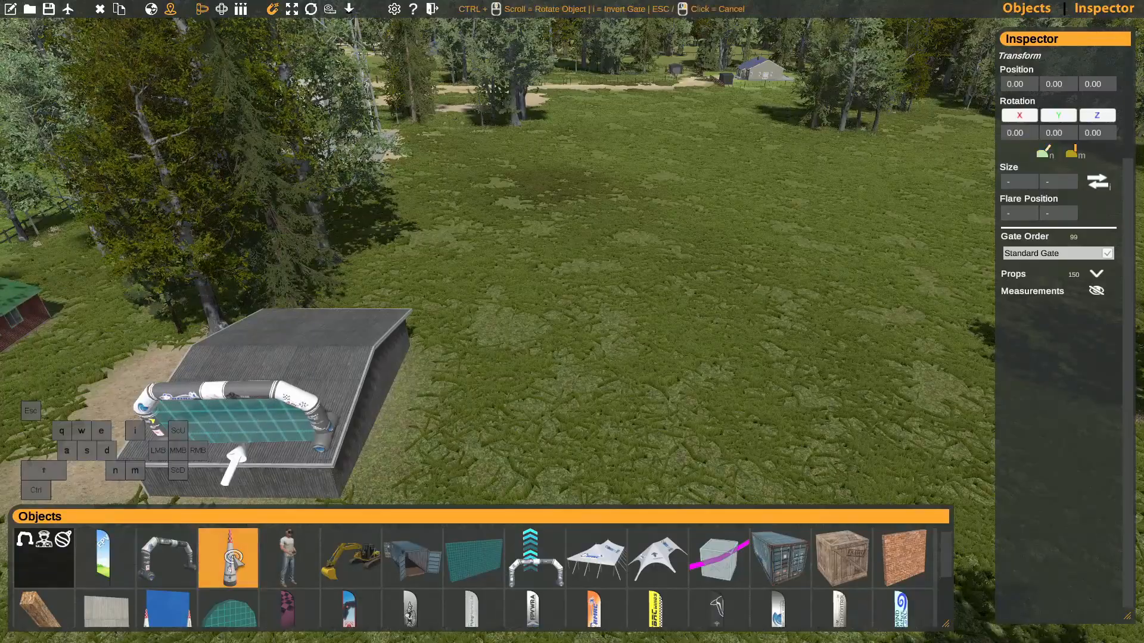
right_click_drag(481, 436, 528, 411)
key("w")
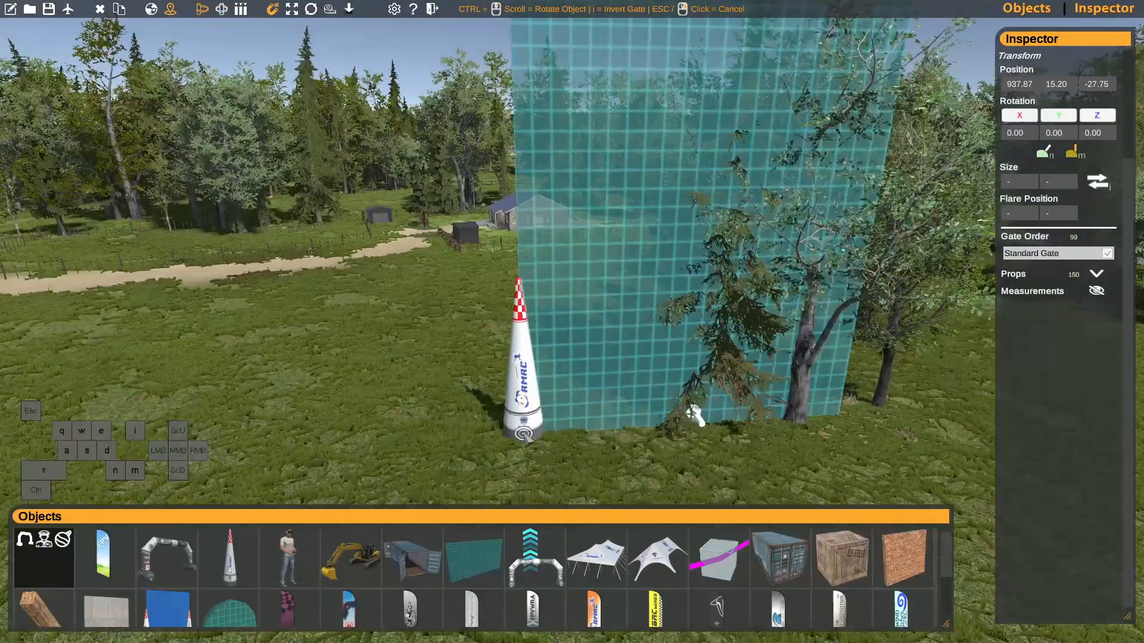
scroll(523, 434, "down", 10, "ctrl")
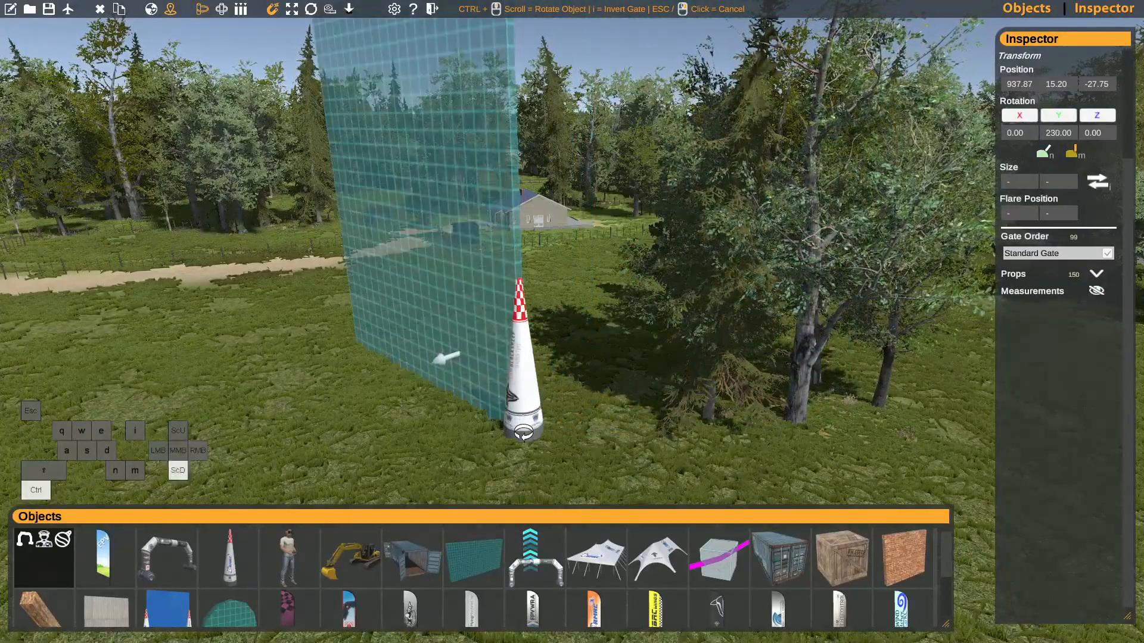
left_click(523, 434)
key("s")
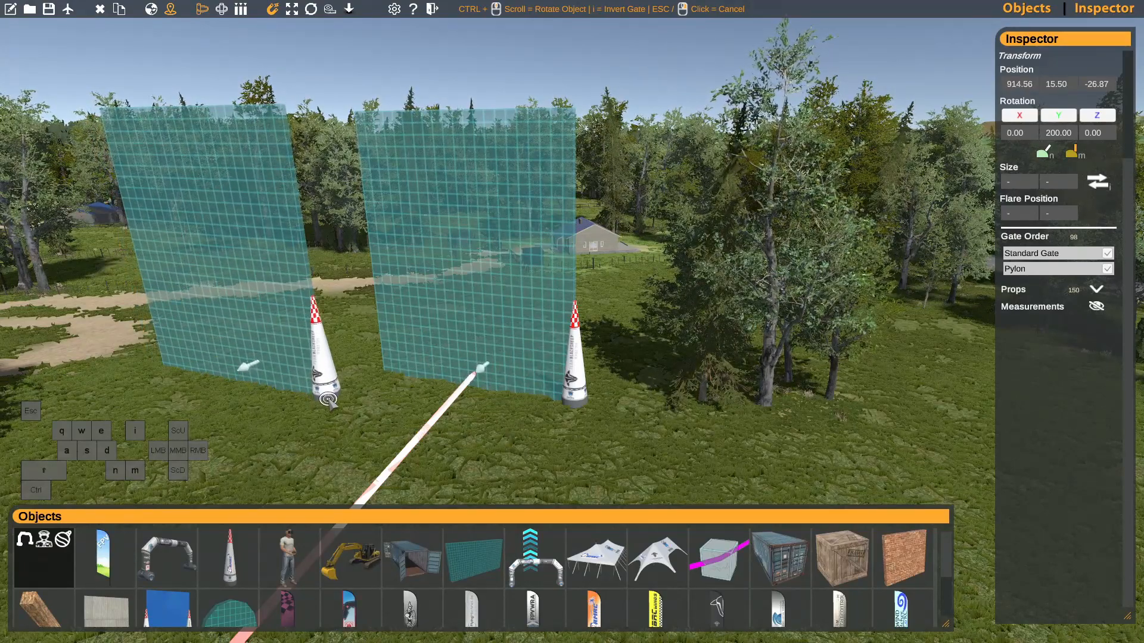
right_click(336, 391)
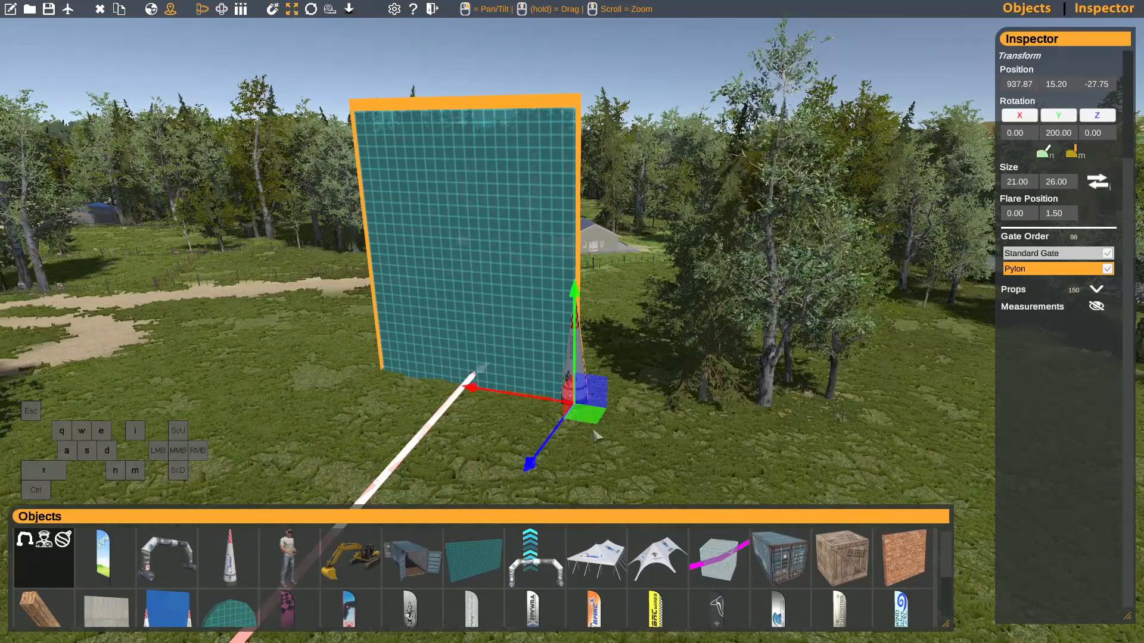
Shift the pylon slightly along the ground and set the width of its gate area to 26.9.
mouse_move(586, 420)
left_mouse_down()
mouse_move(514, 424)
mouse_move(548, 374)
mouse_move(579, 417)
left_mouse_up()
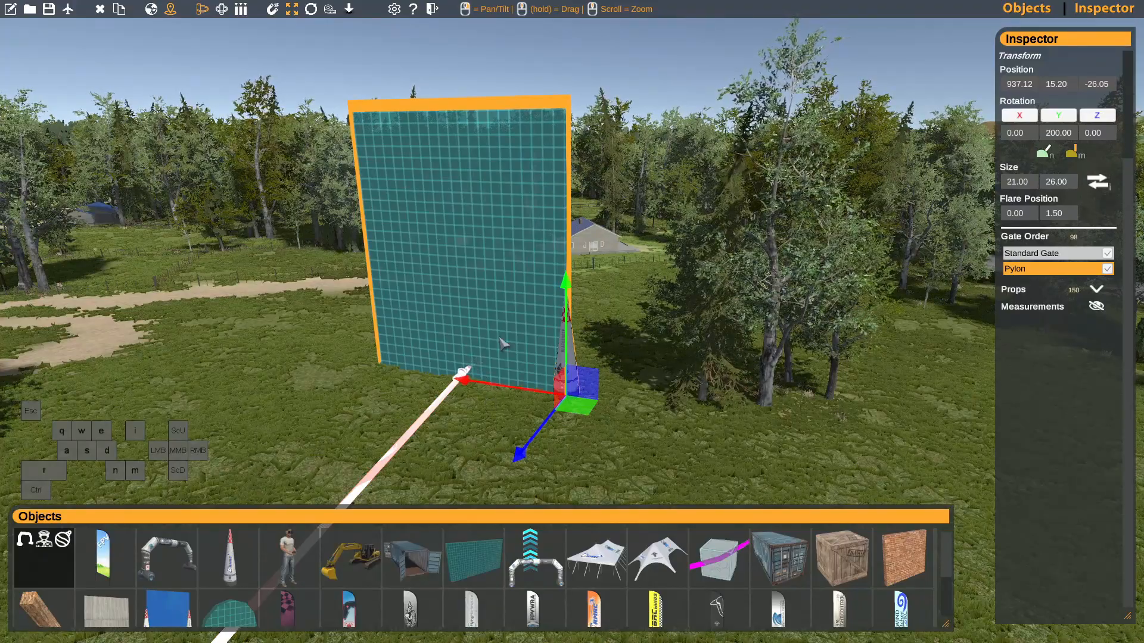
key("w")
right_click_drag(567, 326, 607, 316)
key("s")
key("a")
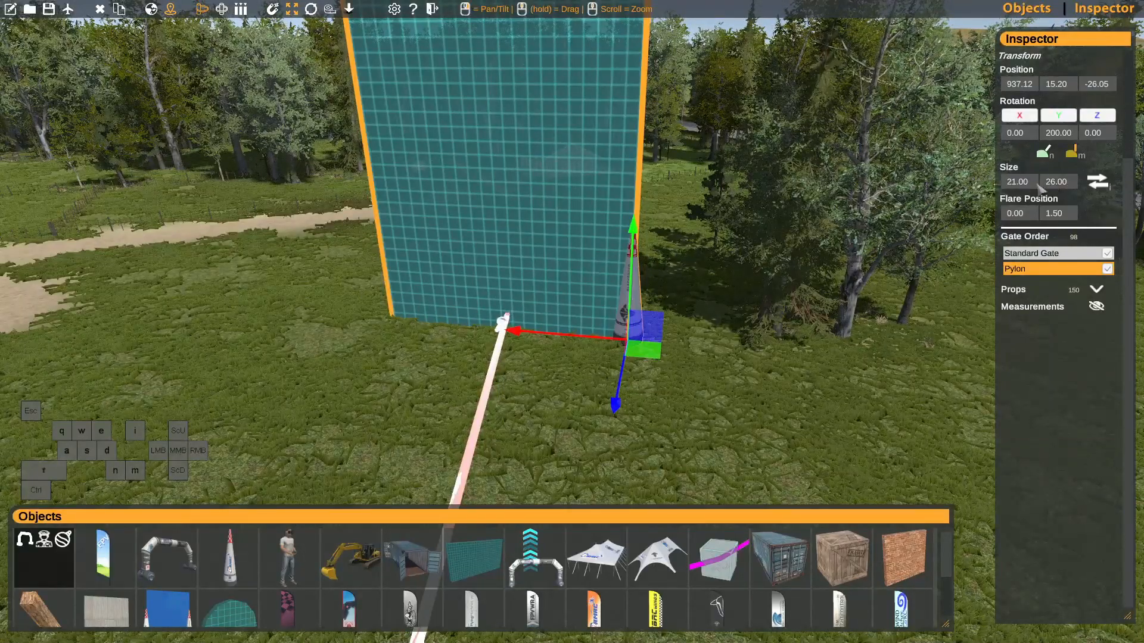
left_click_drag(1023, 181, 1066, 180)
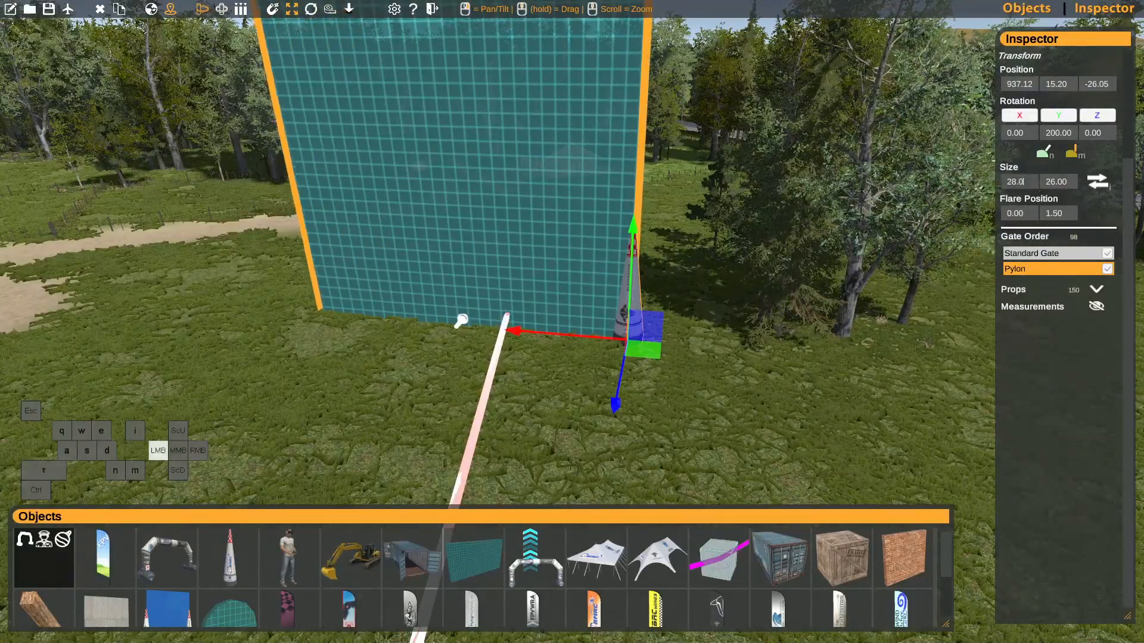
left_click_drag(462, 320, 473, 315)
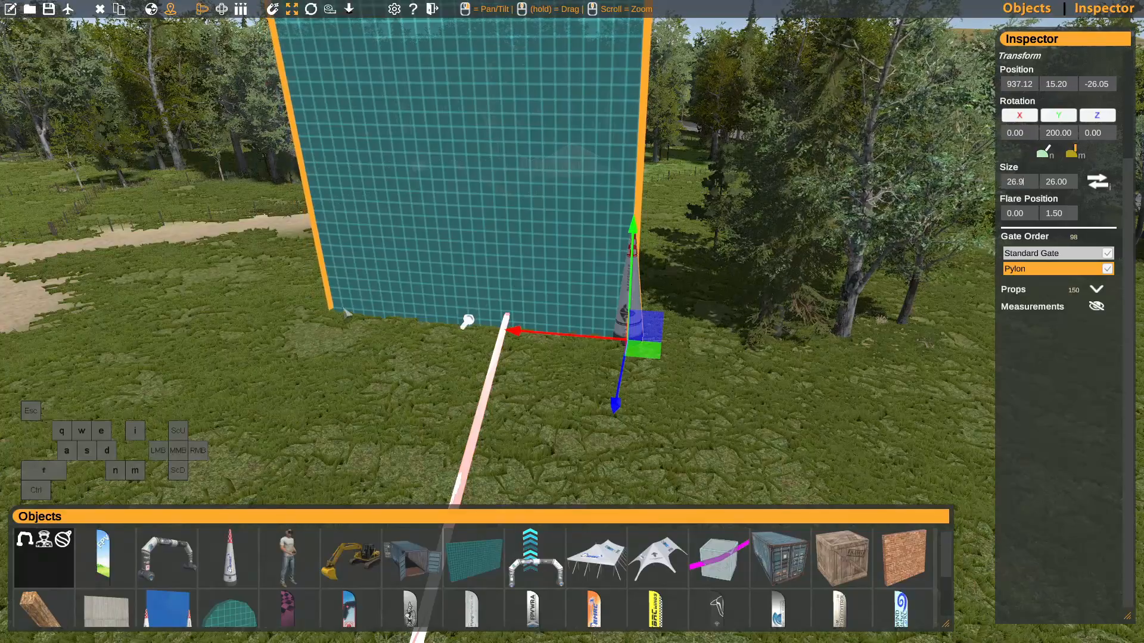
right_click_drag(344, 310, 427, 304)
key("s")
key("a")
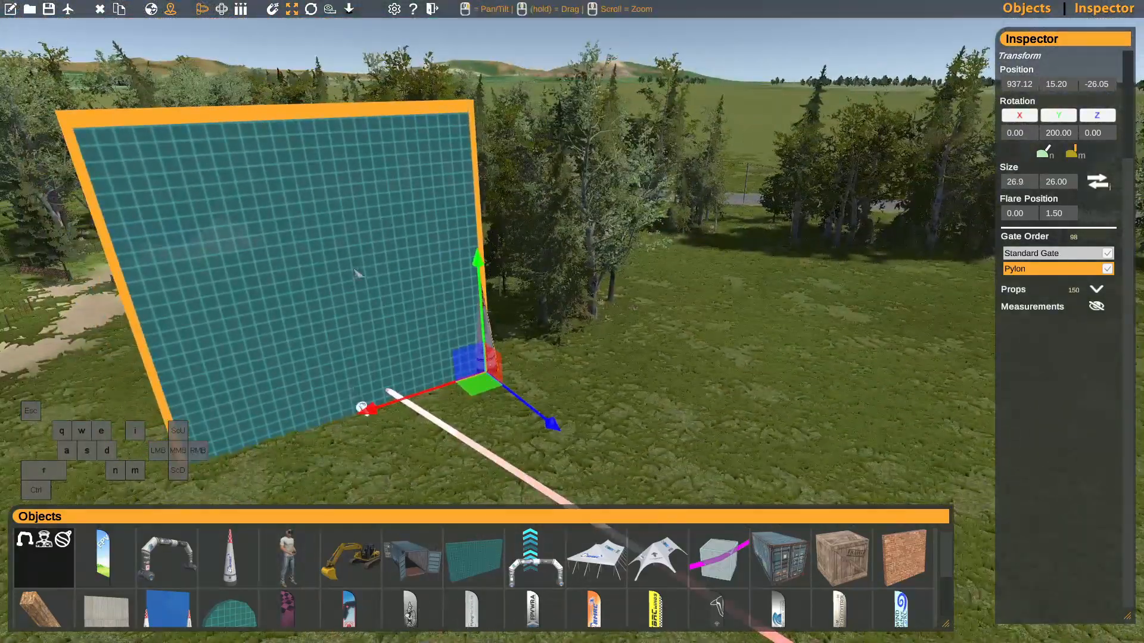
Duplicate the pylon and move the copy across the grass to the shaded clearing beside the trees.
right_click_drag(357, 274, 620, 293)
key("a")
key("s")
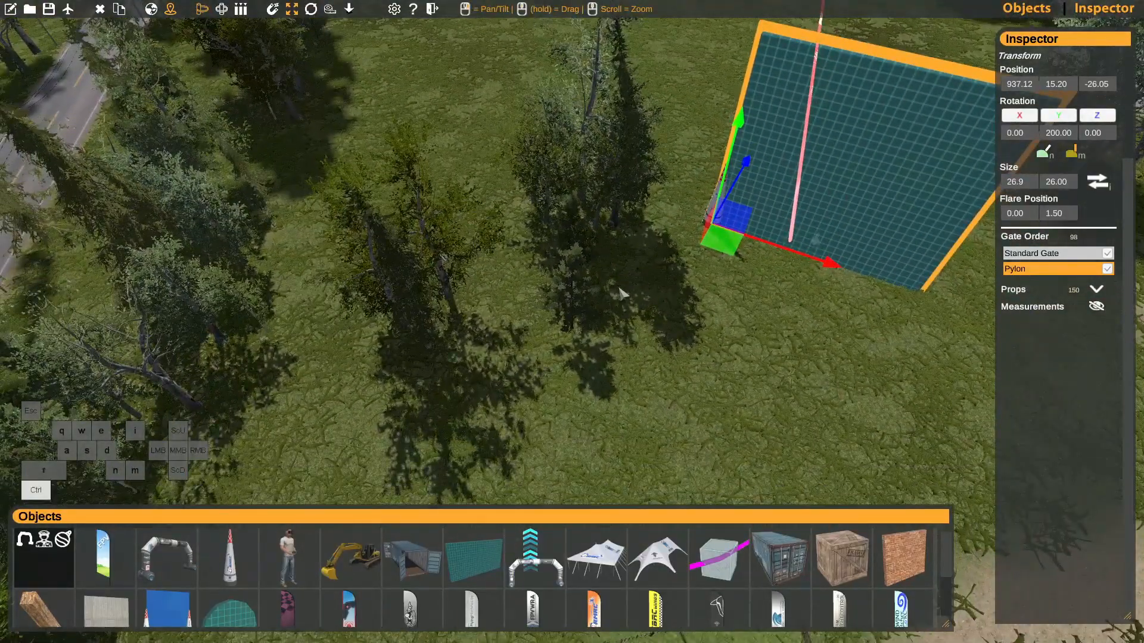
key("ctrl+d")
left_click_drag(730, 253, 402, 404)
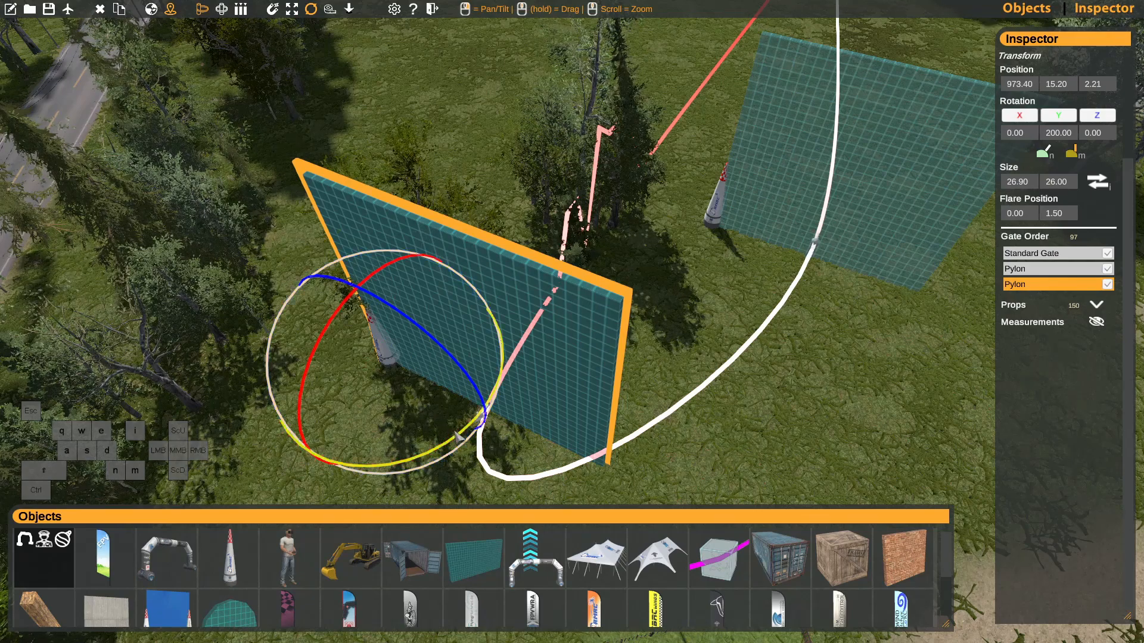
Rotate the copied pylon to about 334° about the Y axis and set its gate area width to 19.6.
left_click_drag(456, 439, 243, 436)
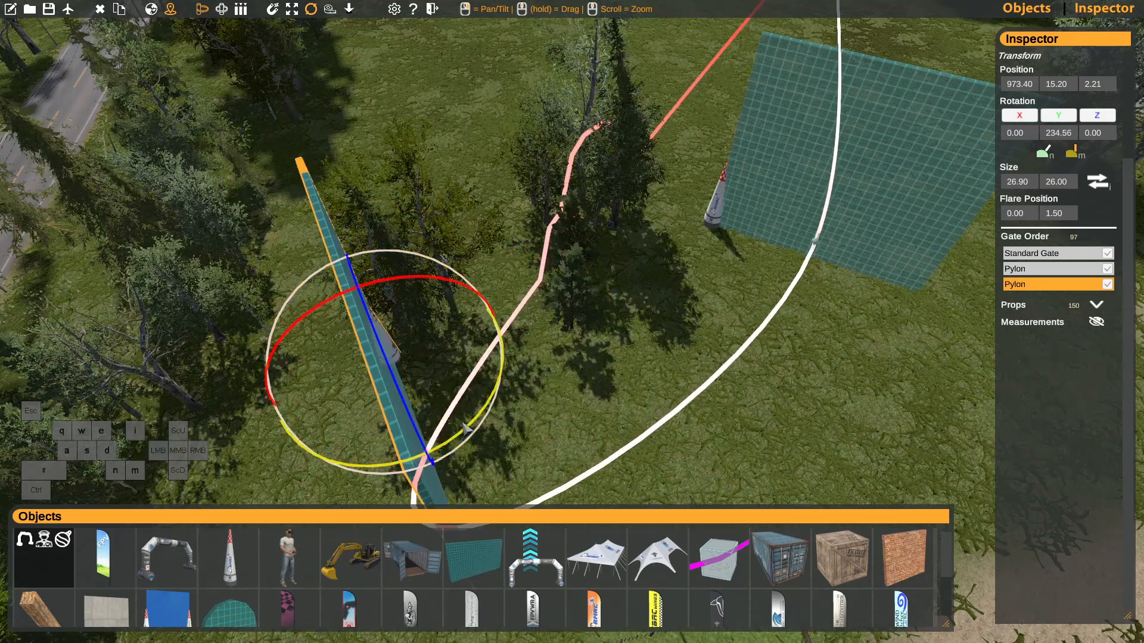
left_click_drag(466, 428, 339, 431)
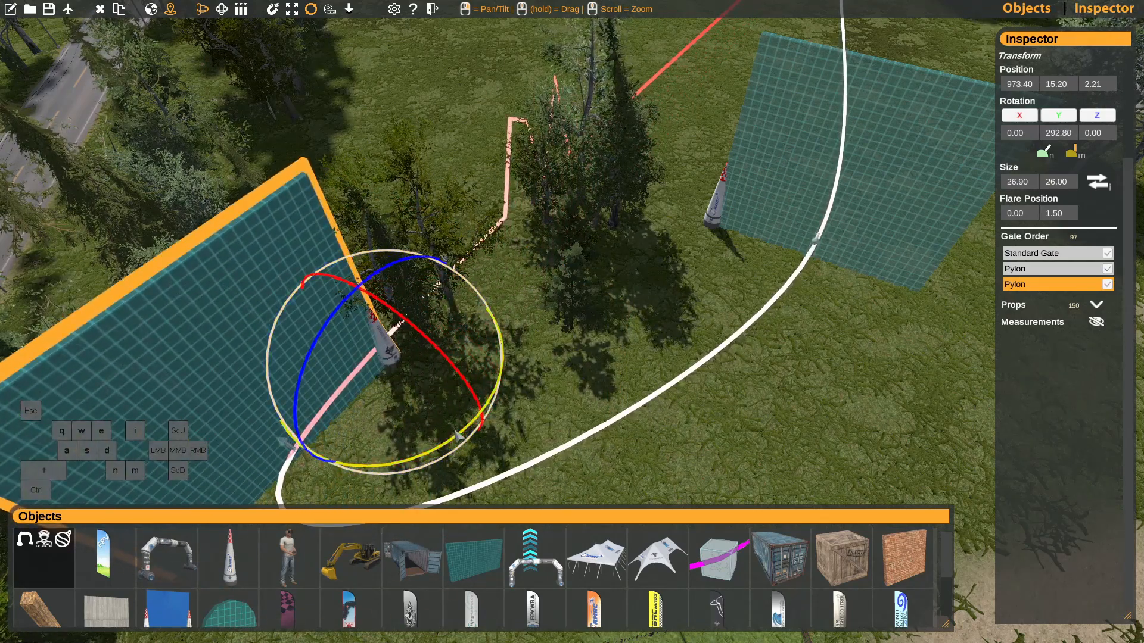
left_click_drag(458, 436, 328, 452)
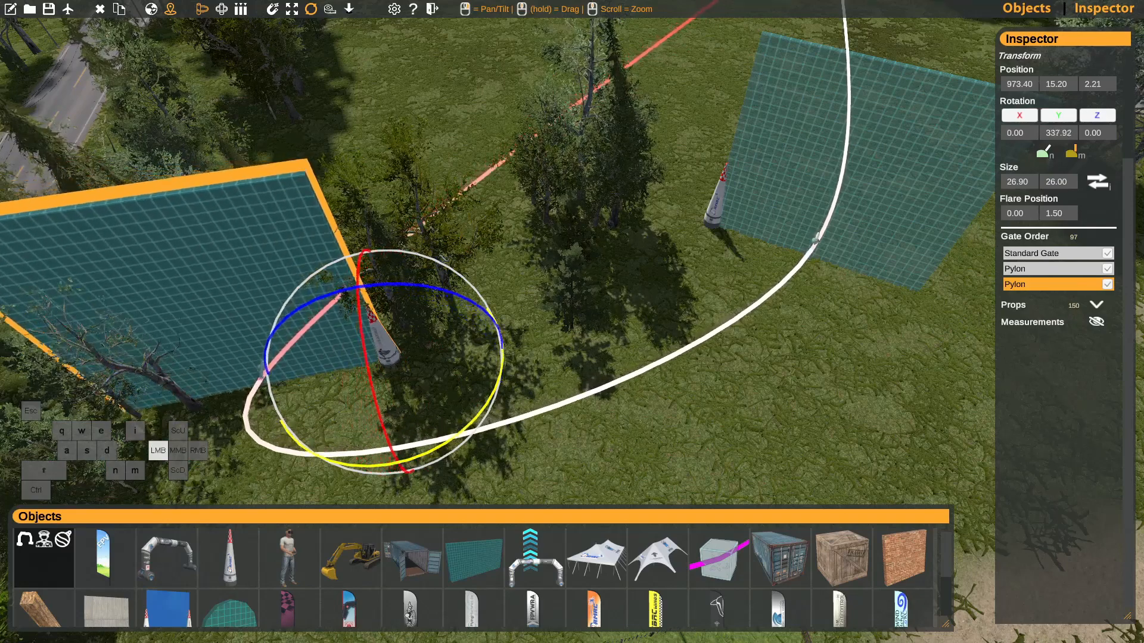
left_click_drag(152, 424, 165, 388)
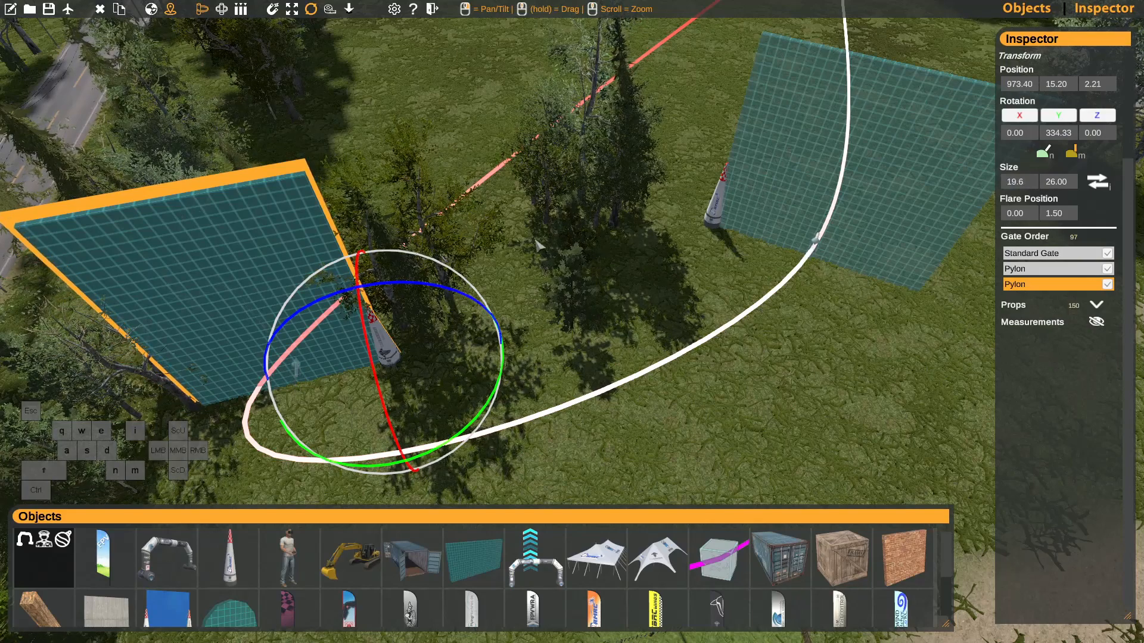
Place one Immelmann gate on the far grass near the fence, rotated to 160° about the Y axis, and stop placing.
right_click_drag(527, 250, 579, 279)
key("w")
key("a")
key("shift+w")
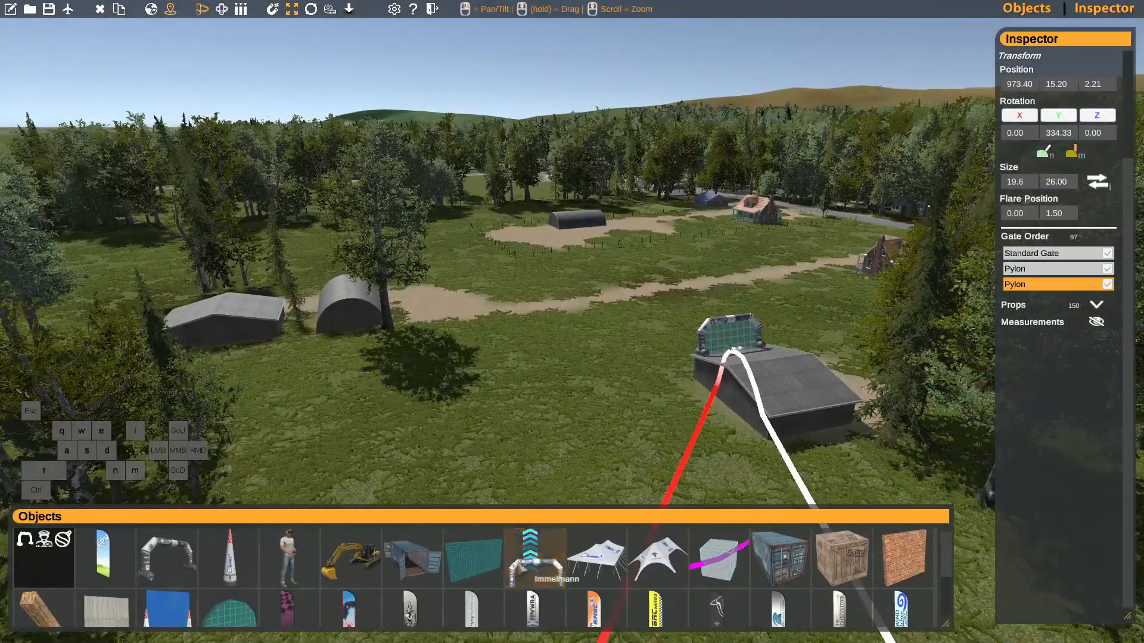
left_click(530, 564)
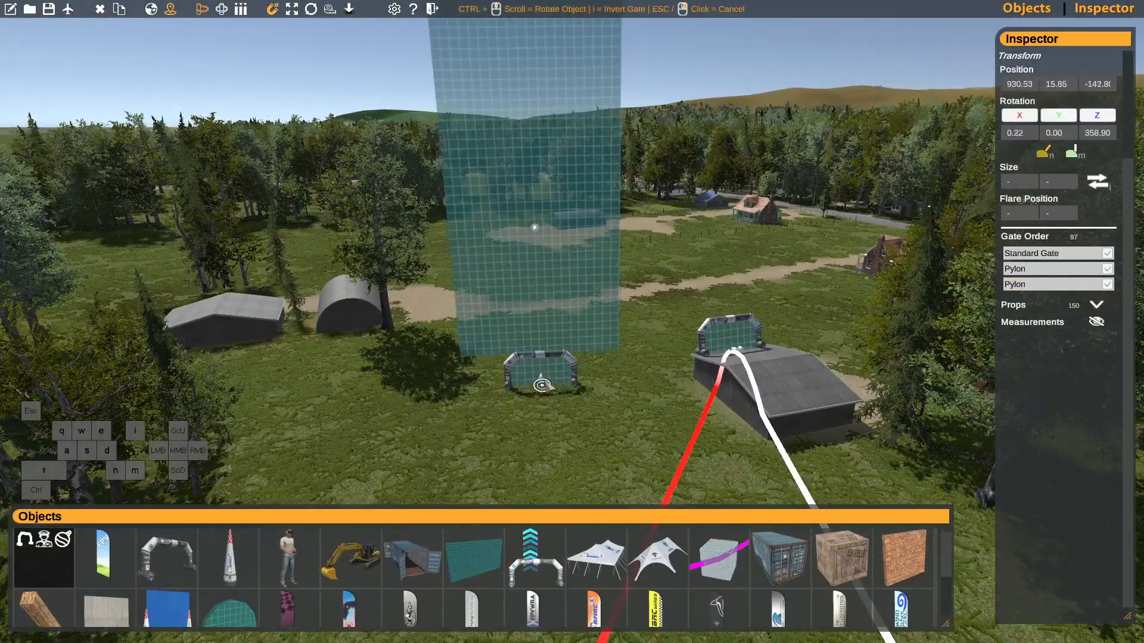
key("shift+w")
right_click_drag(544, 347, 510, 385)
scroll(510, 384, "down", 1, "ctrl")
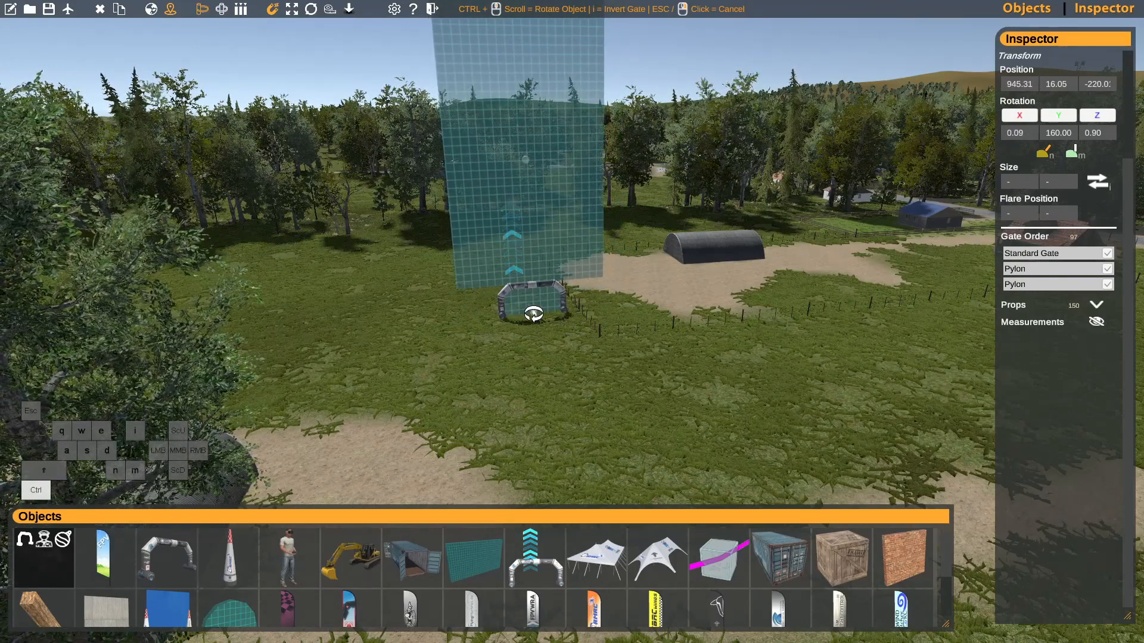
left_click(533, 314)
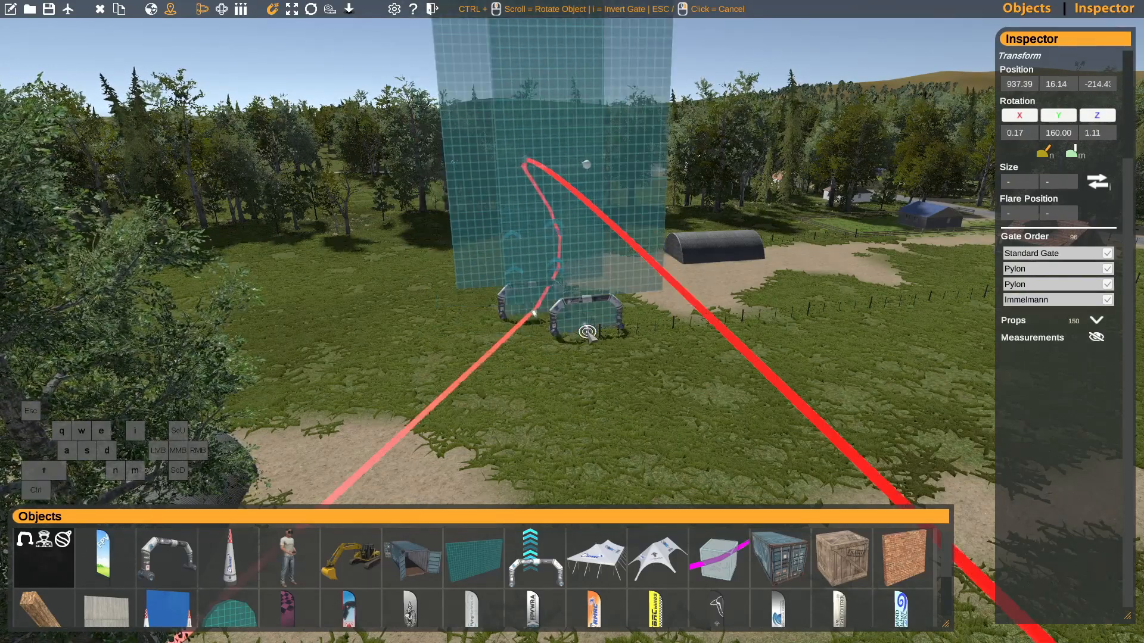
right_click(623, 357)
Place one dummy object on the open grass between the pylons and the Immelmann gate and stop placing.
right_click_drag(552, 377, 538, 417)
key("s")
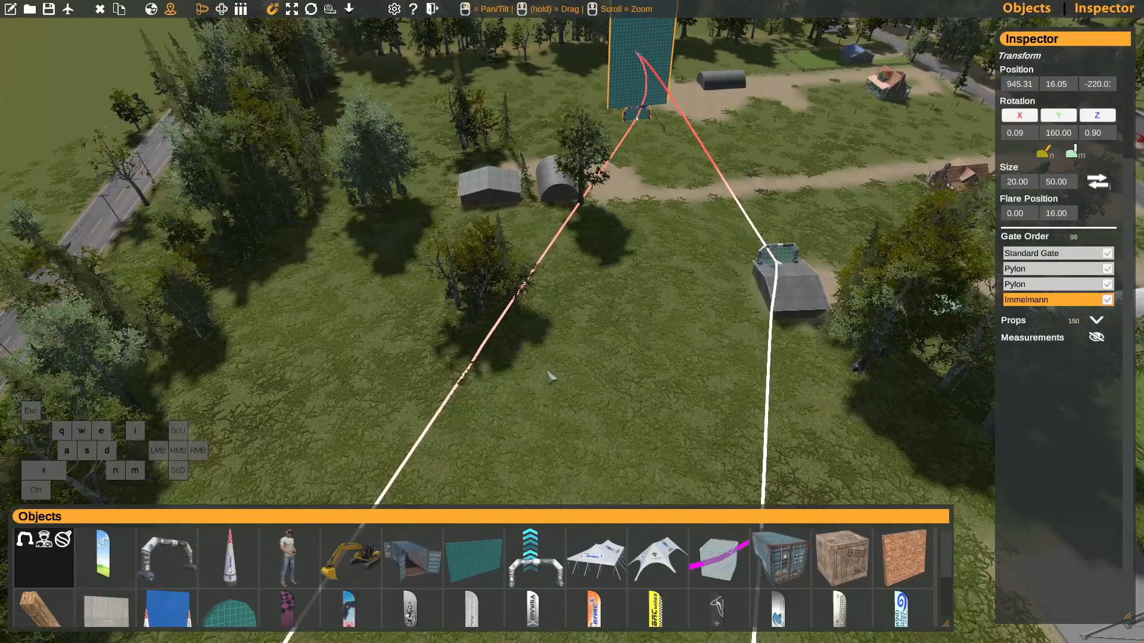
right_click_drag(551, 377, 587, 341)
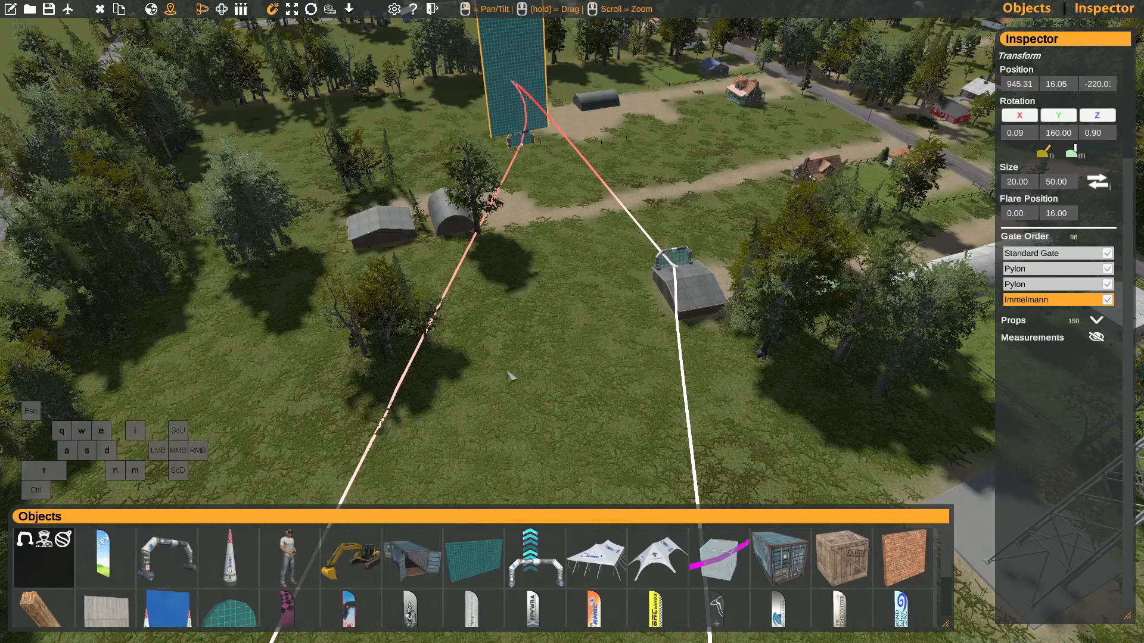
middle_click_drag(513, 374, 581, 137)
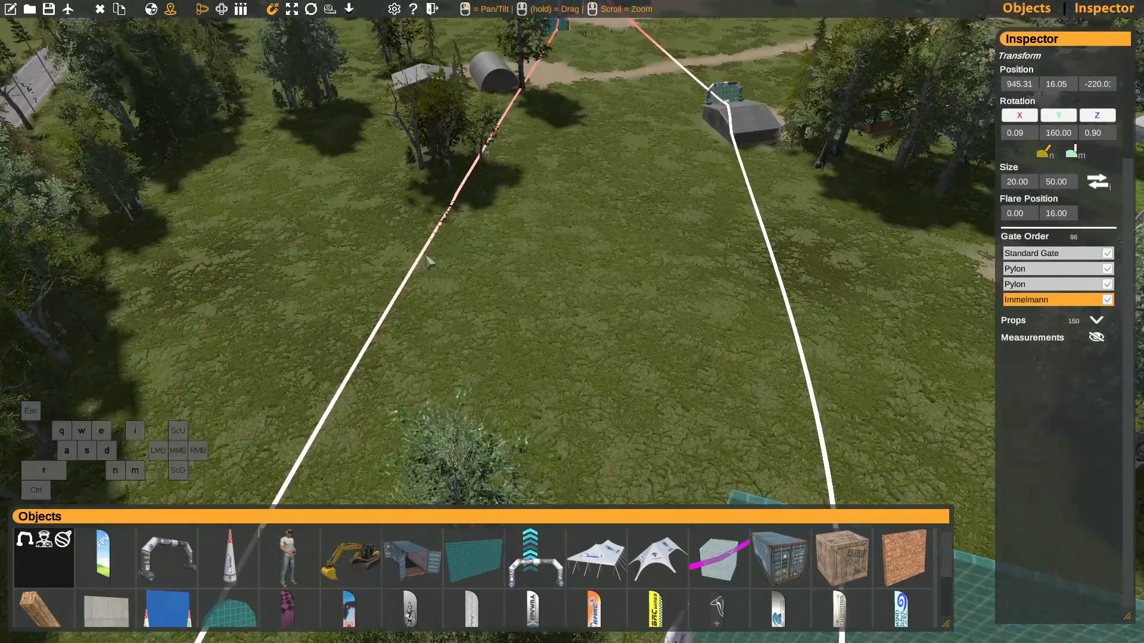
middle_click_drag(652, 318, 615, 192)
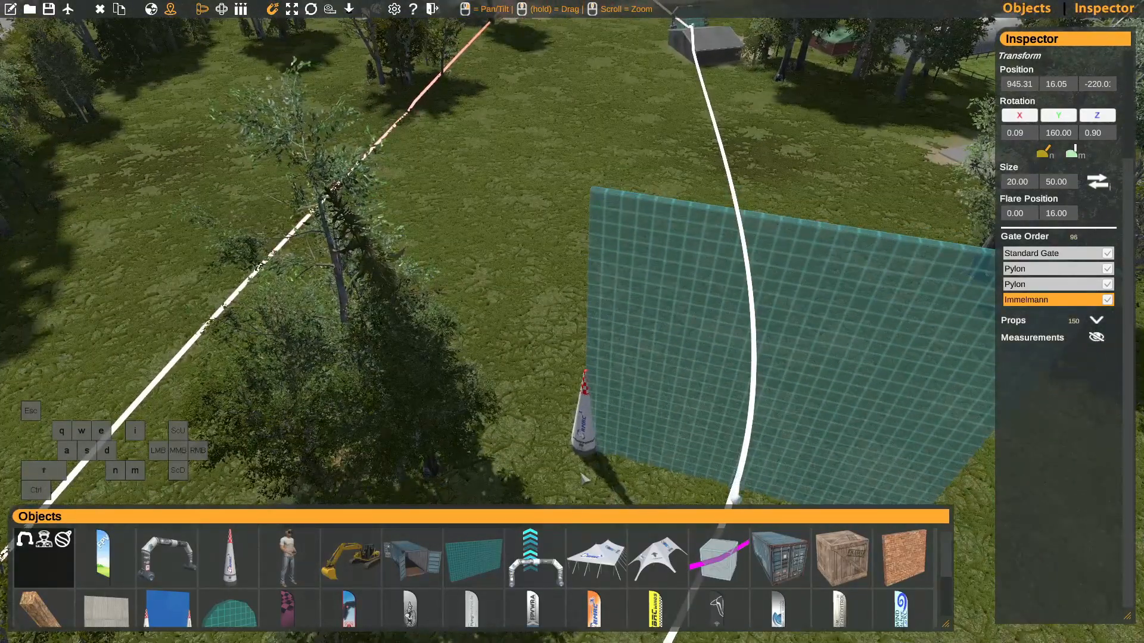
middle_click_drag(587, 63, 568, 332)
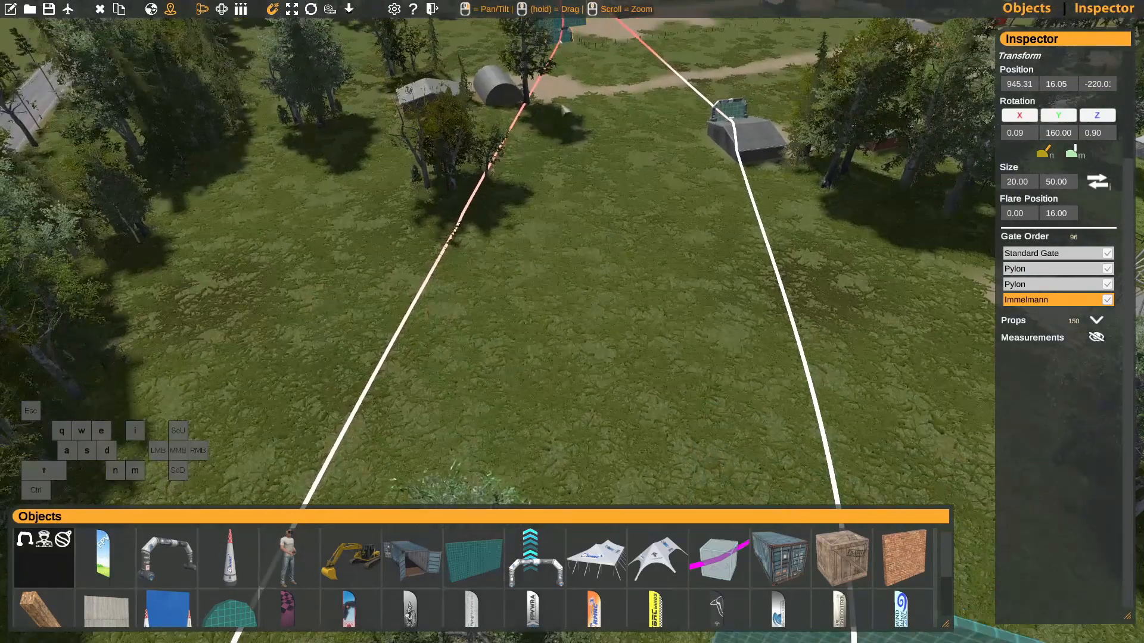
mouse_move(567, 332)
right_mouse_down()
mouse_move(567, 262)
mouse_move(574, 316)
right_mouse_up()
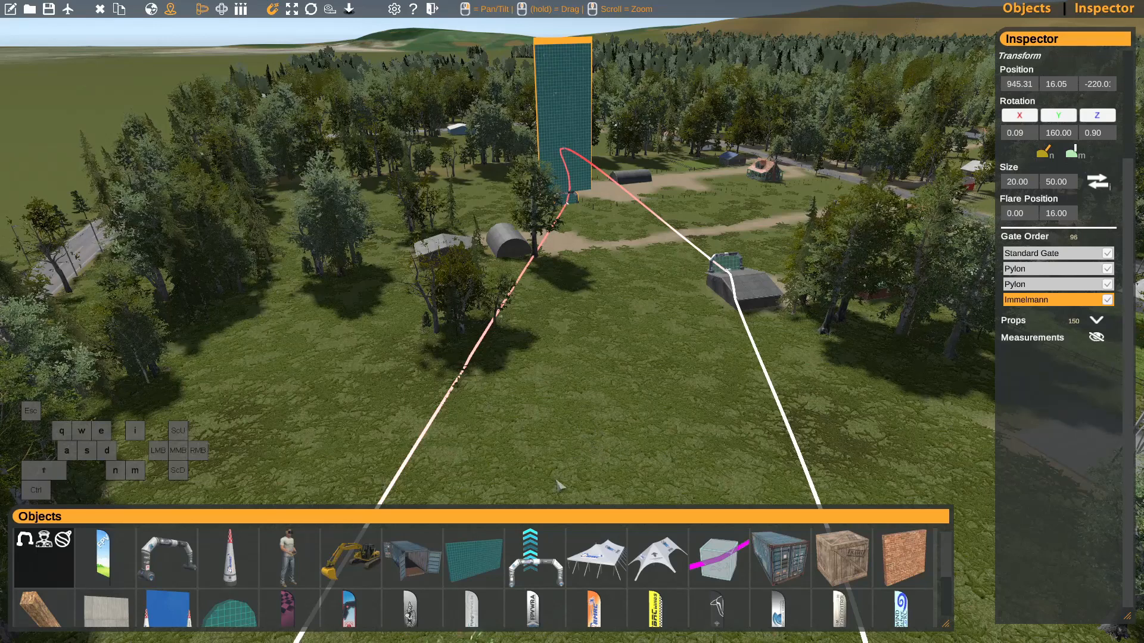
left_click(722, 563)
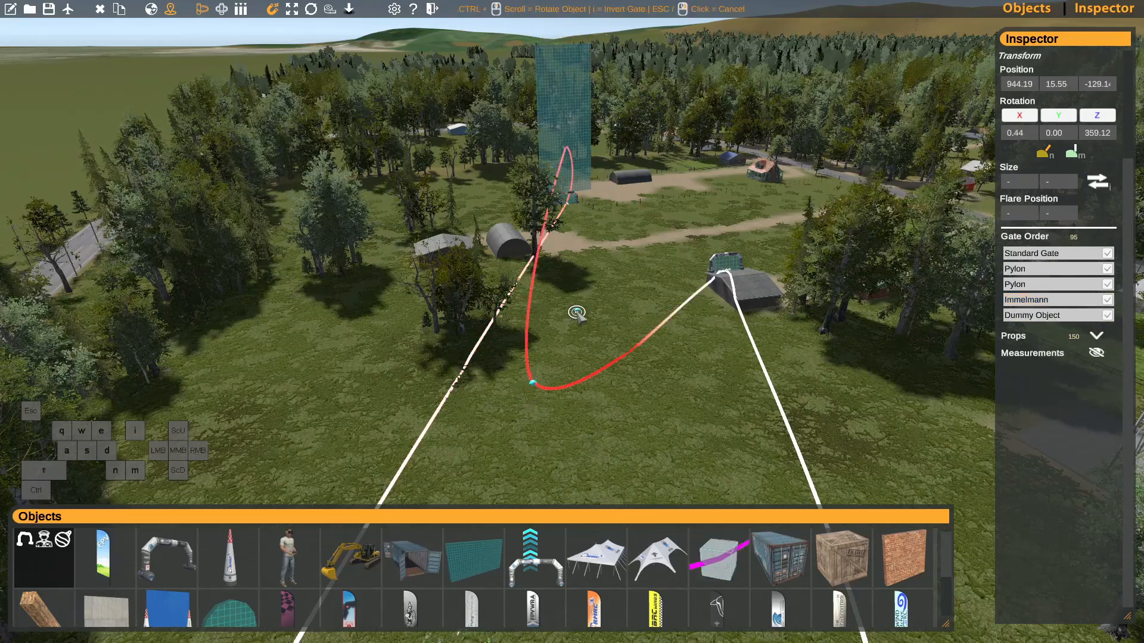
left_click(538, 398)
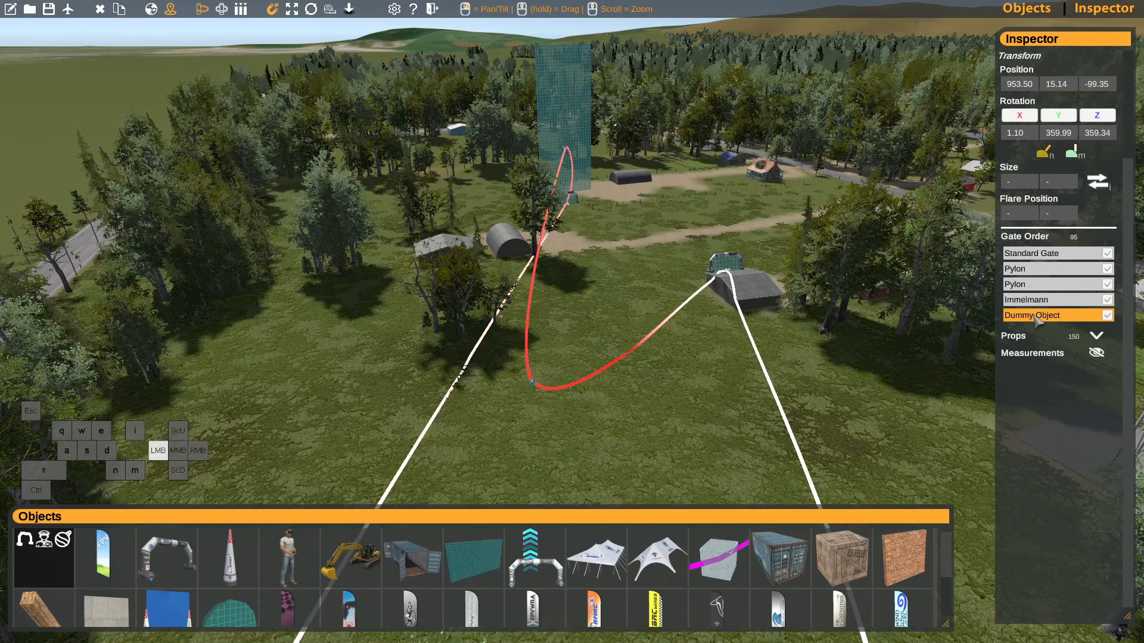
Put the dummy object before the Immelmann in the gate order and shift it across the grass closer to the Immelmann gate.
left_click_drag(1035, 320, 1035, 303)
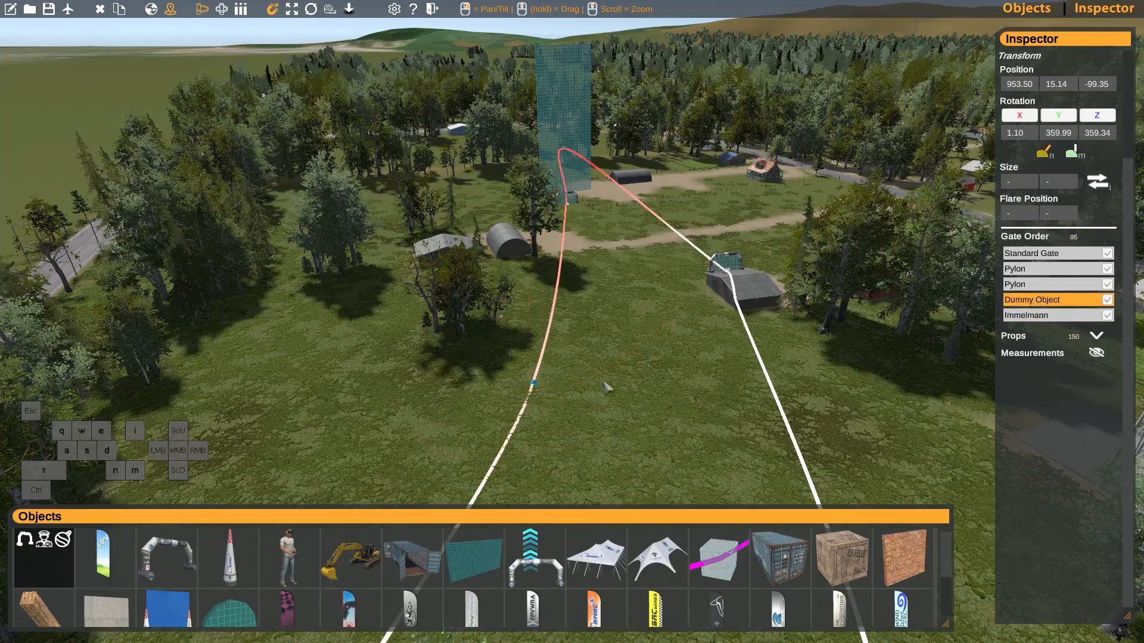
left_click(536, 384)
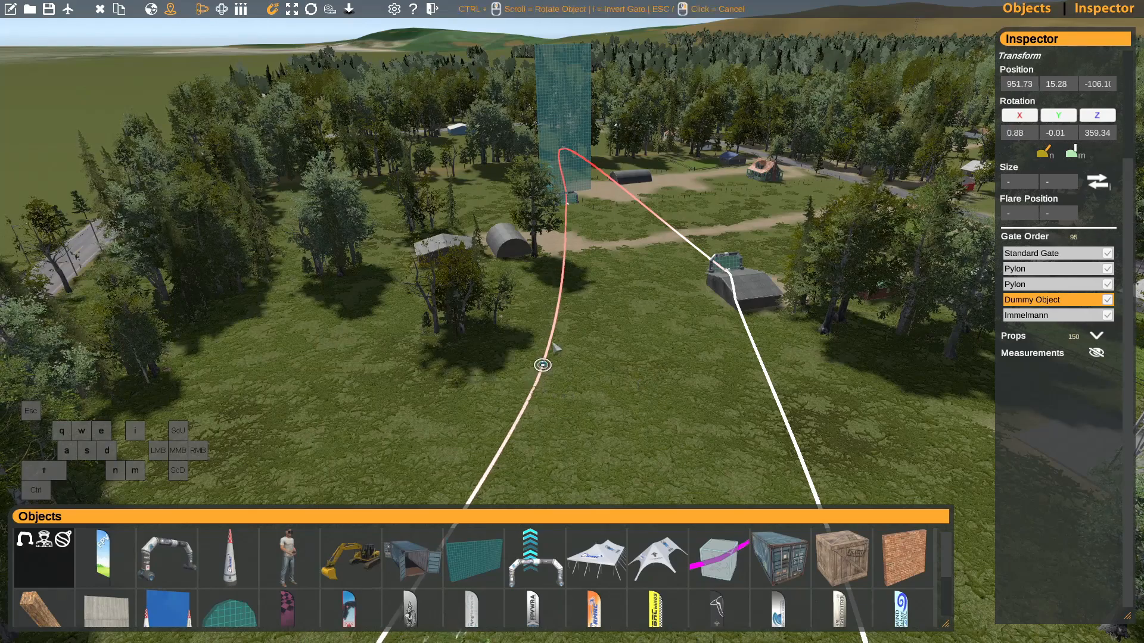
left_click(551, 301)
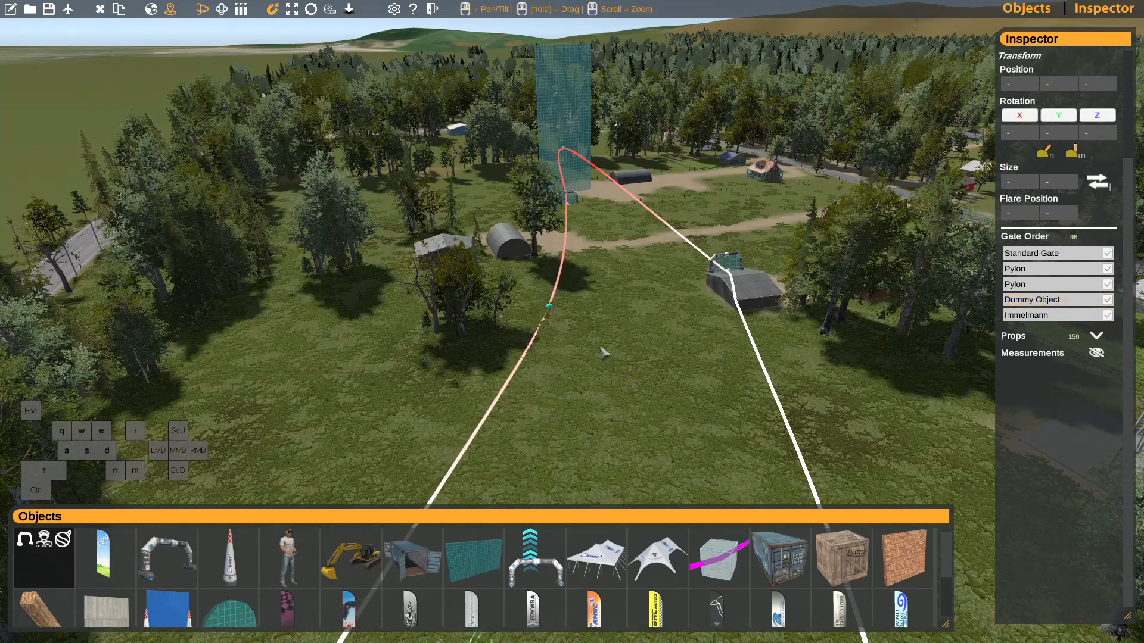
Start placing the star-shaped tent in the open field and rotate it to 285° about the Y axis.
key("s")
right_click_drag(602, 352, 629, 331)
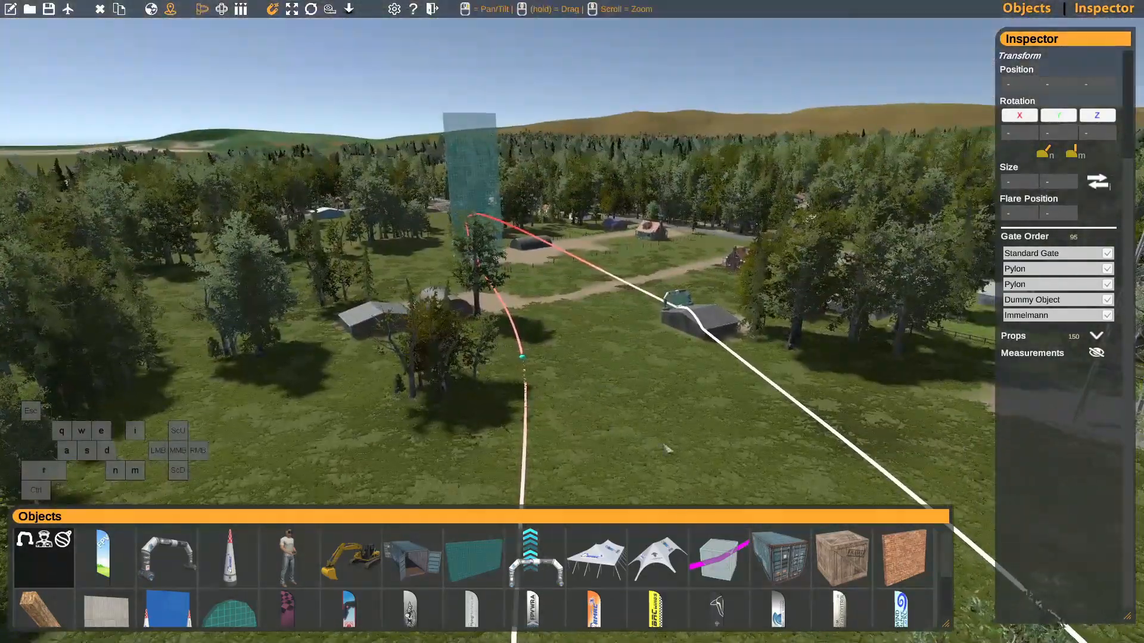
left_click(666, 563)
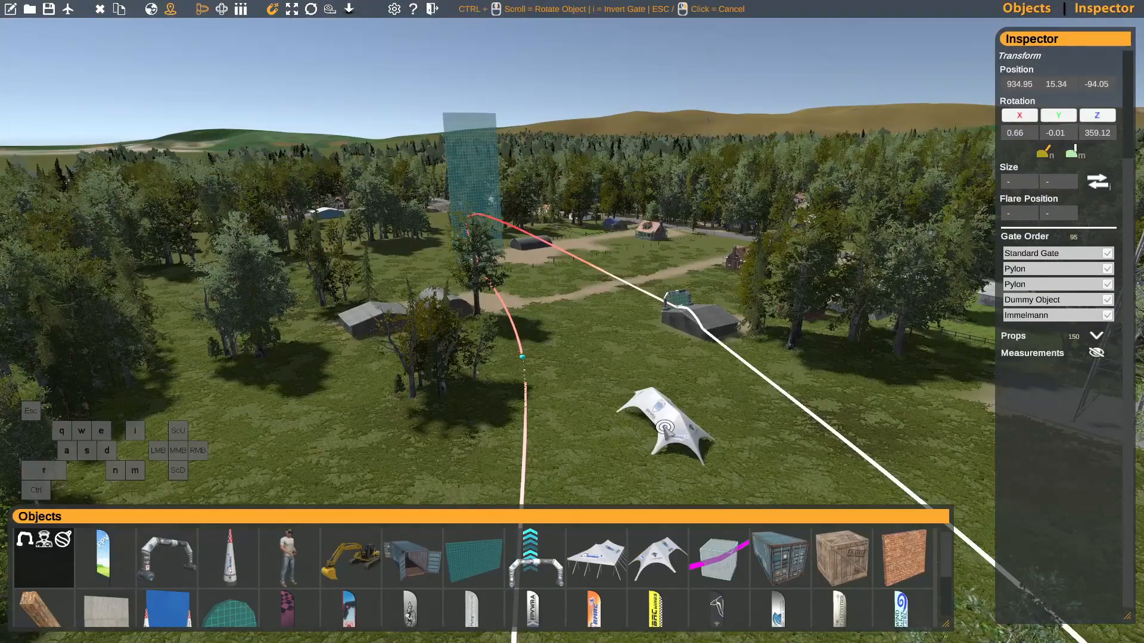
scroll(649, 423, "down", 2, "ctrl")
scroll(649, 423, "up", 2, "ctrl")
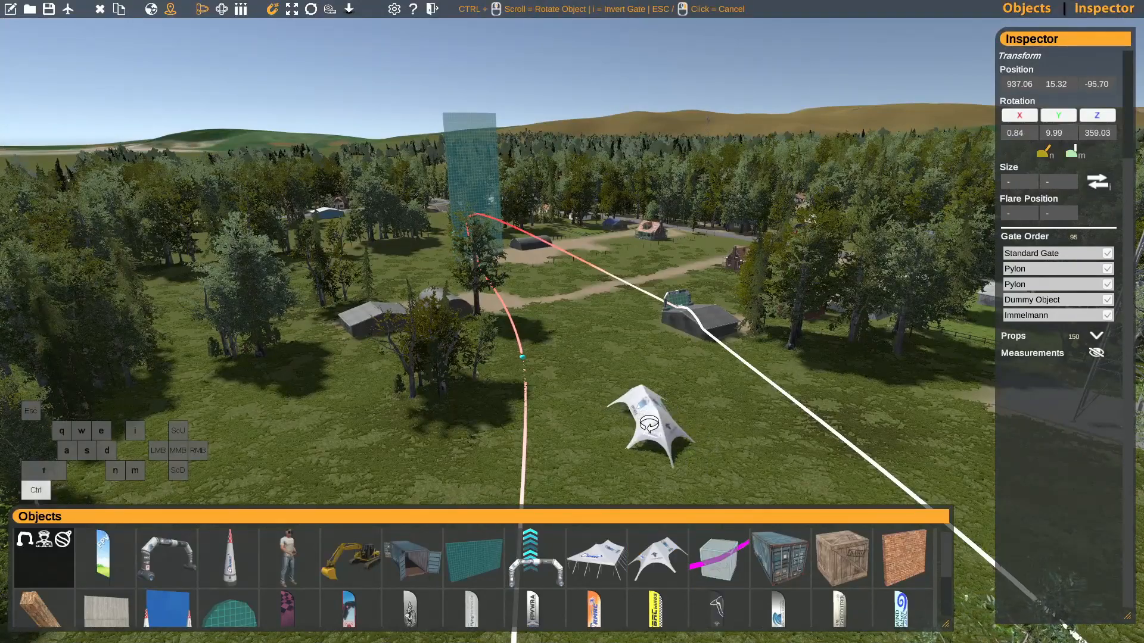
middle_click_drag(647, 421, 622, 307)
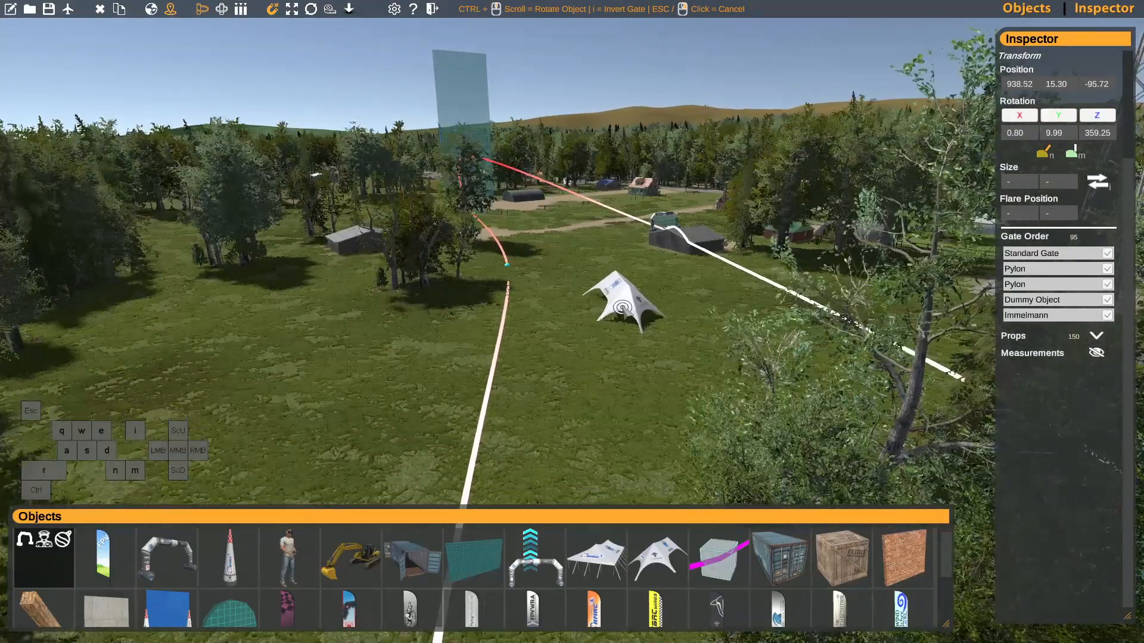
scroll(622, 307, "down", 13, "ctrl")
scroll(621, 307, "down", 4, "ctrl")
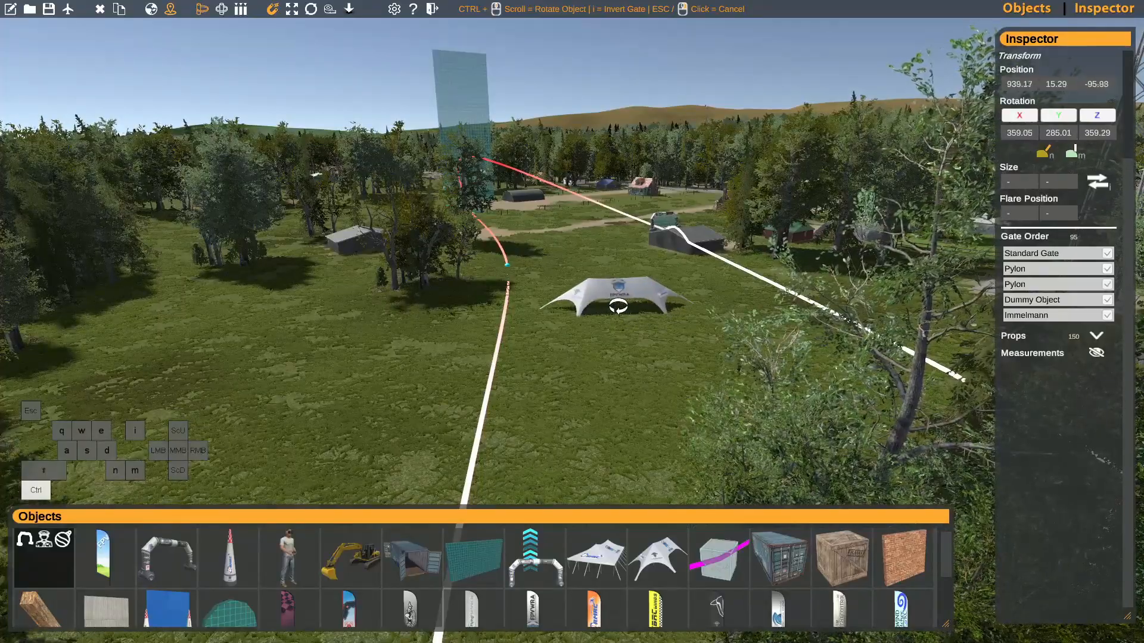
Place the tent across the flight line ahead of the dummy object and stop placing.
scroll(602, 311, "up", 2)
scroll(601, 312, "up", 1)
right_click_drag(601, 312, 588, 330)
key("w")
key("w")
key("s")
key("s")
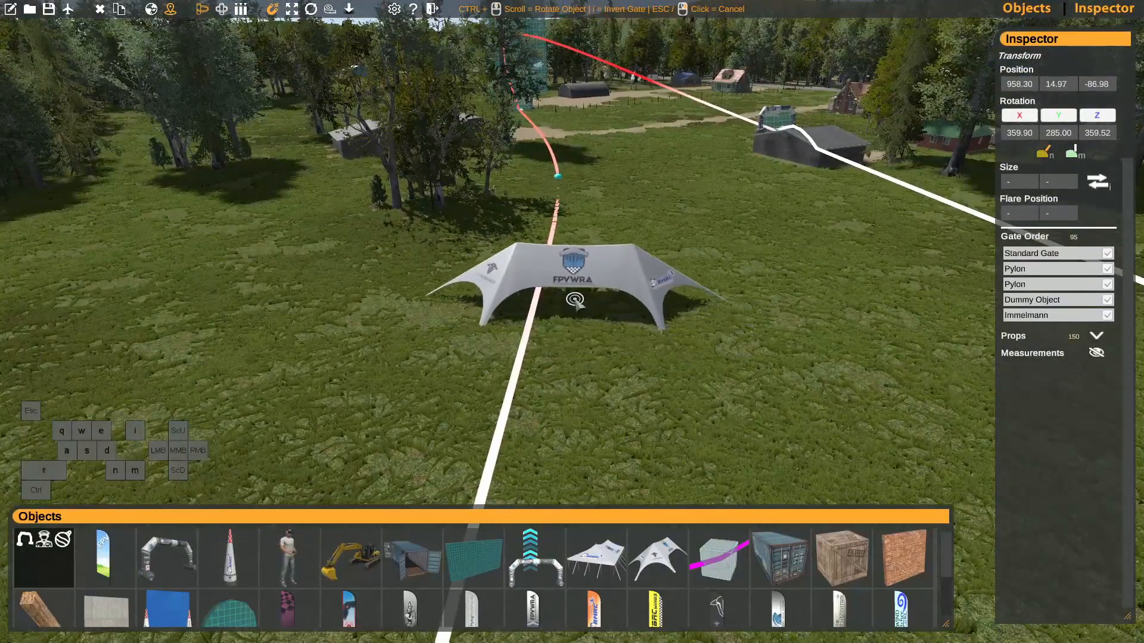
left_click(576, 305)
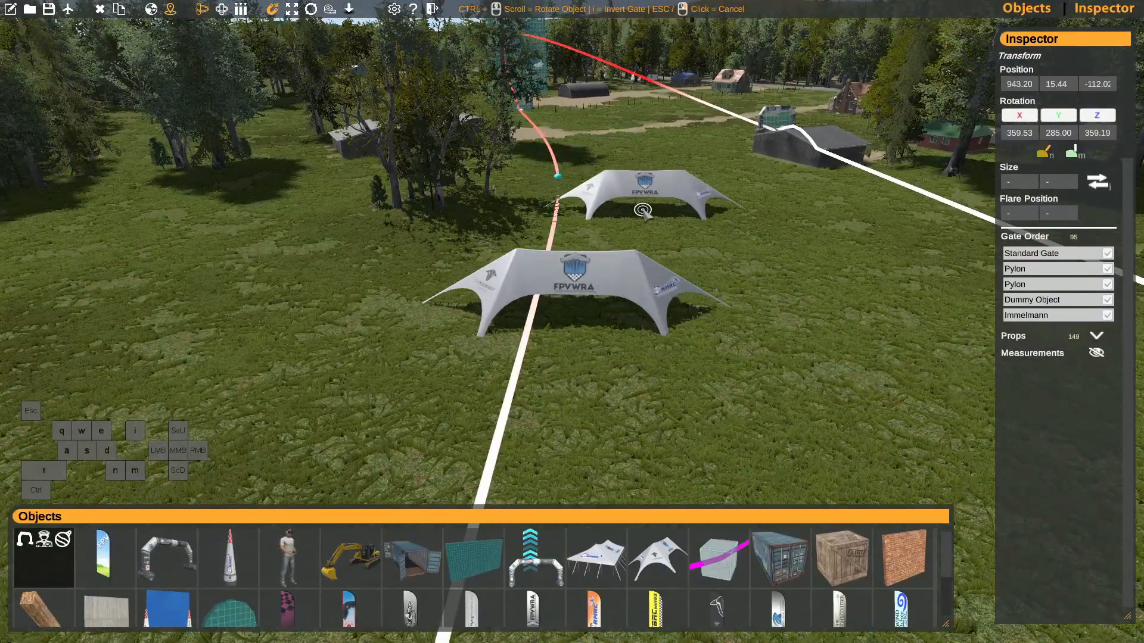
right_click(639, 221)
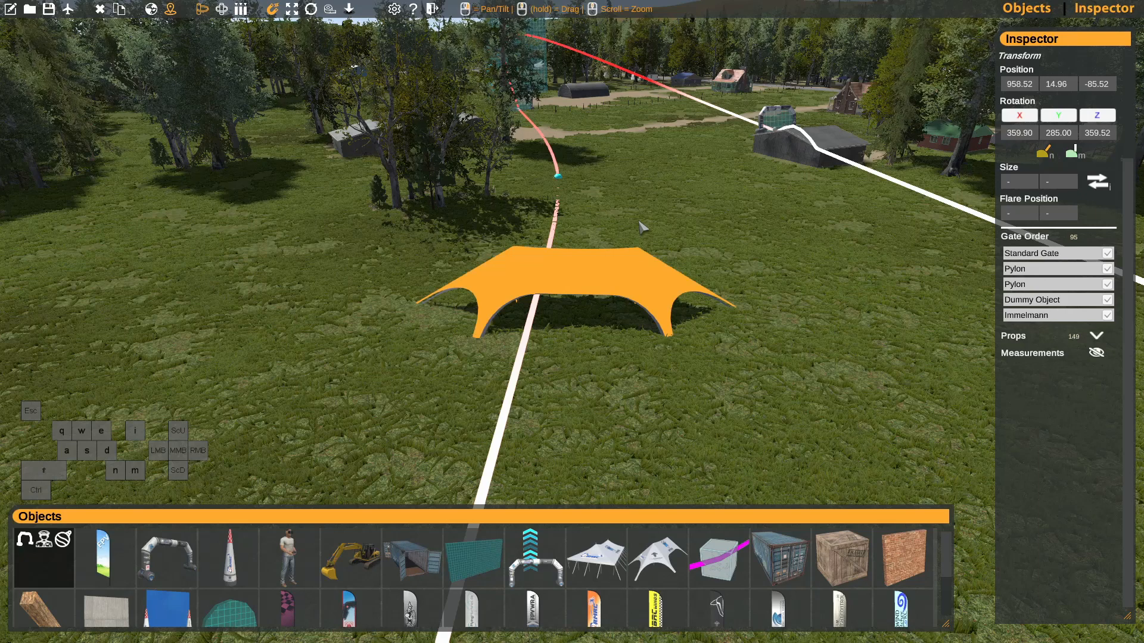
Place an invisible gate beneath the tent, rotated to 195° about the Y axis.
left_click(479, 563)
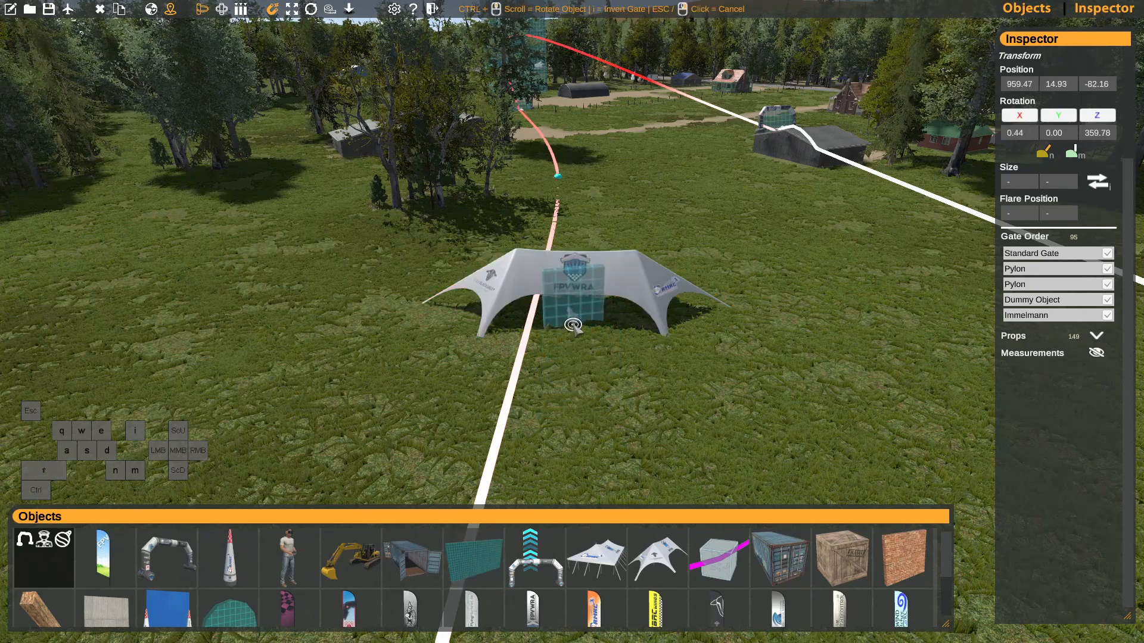
scroll(574, 325, "down", 7, "ctrl")
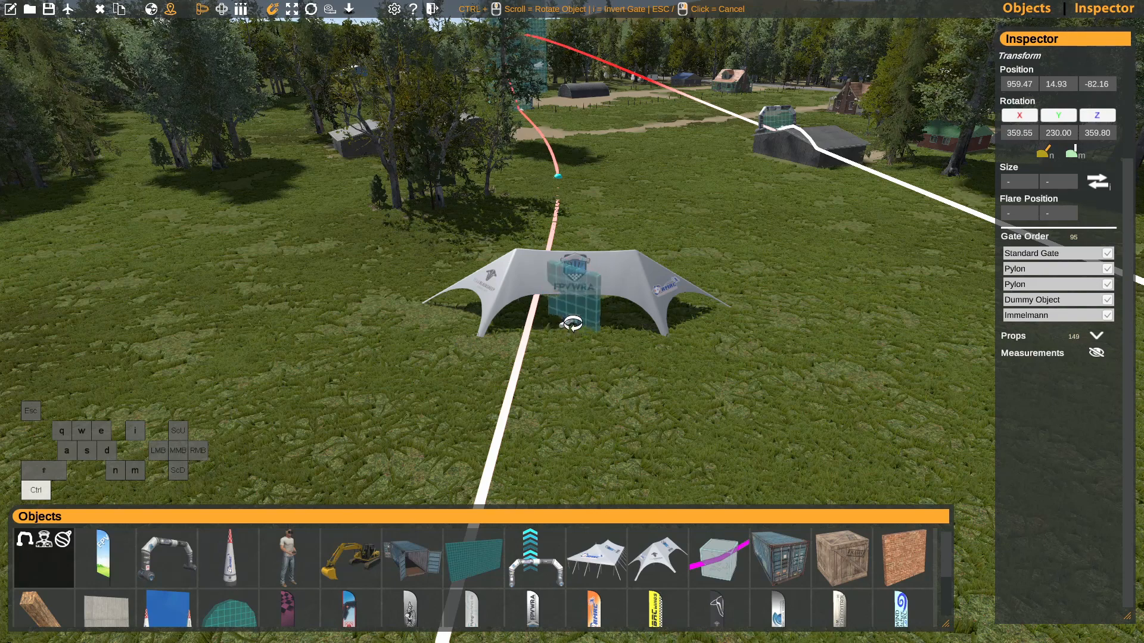
scroll(573, 324, "down", 2, "ctrl")
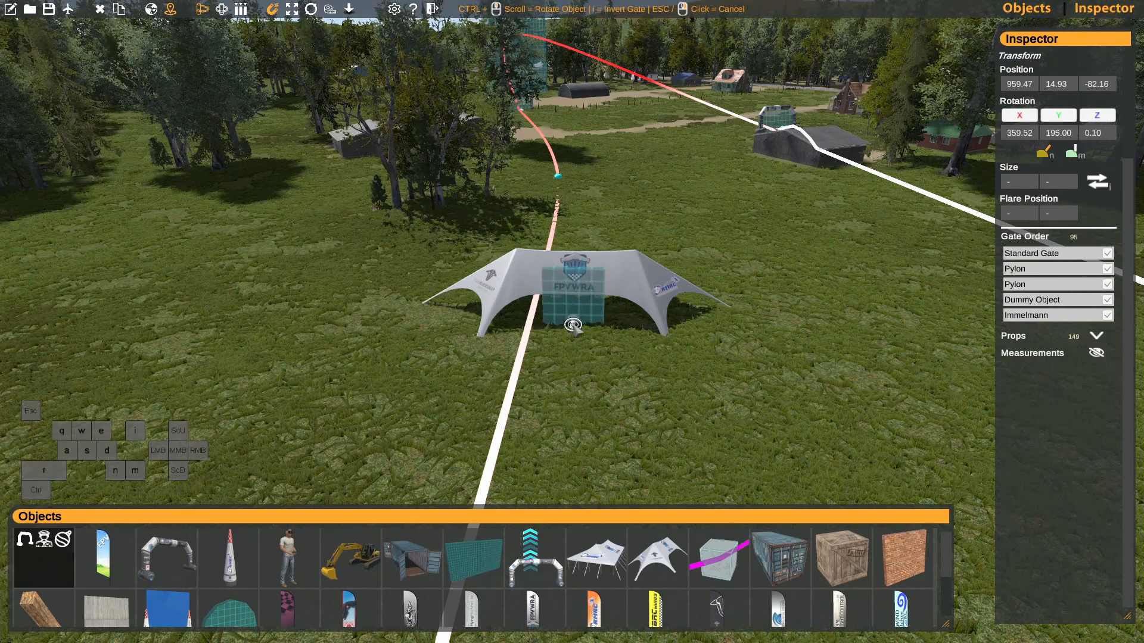
left_click(573, 326)
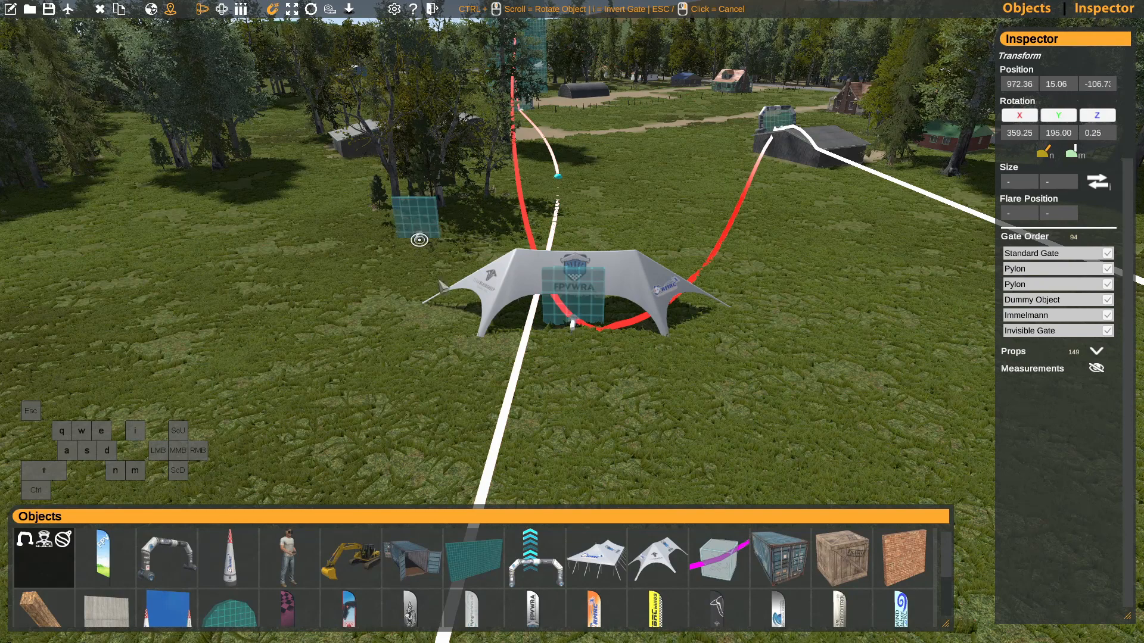
Stop placing, select the invisible gate under the tent and set its width to 12.8.
left_click(576, 311)
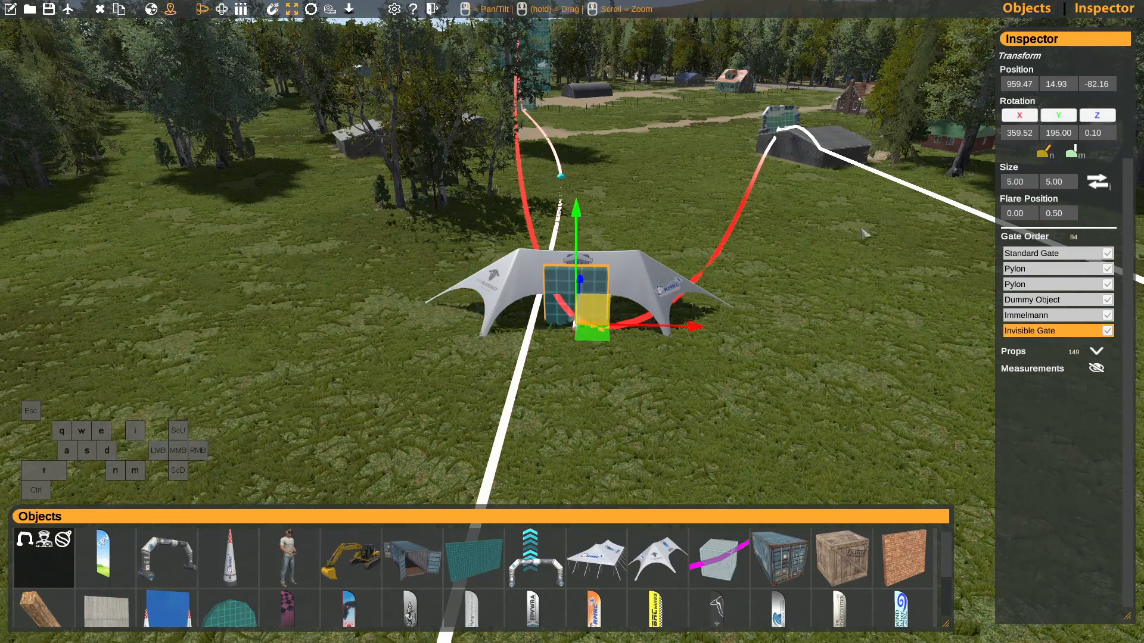
left_click(1027, 184)
type("12.8")
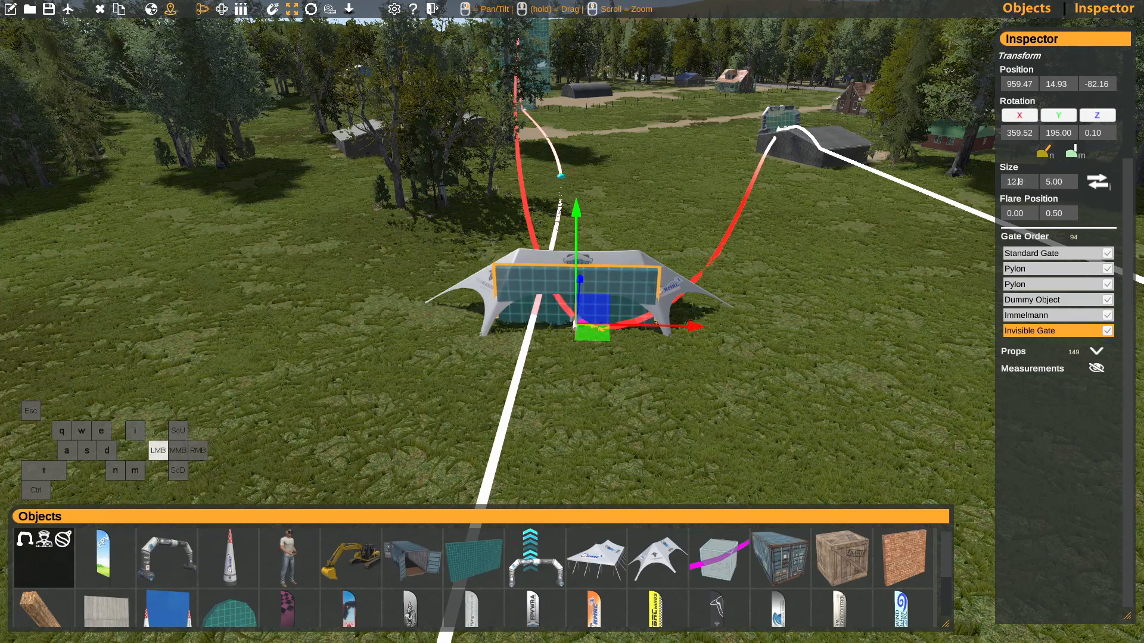
Set the invisible gate's size to 12.6 wide by 2.8 high so it fits beneath the tent.
left_click(1067, 183)
type("2.7")
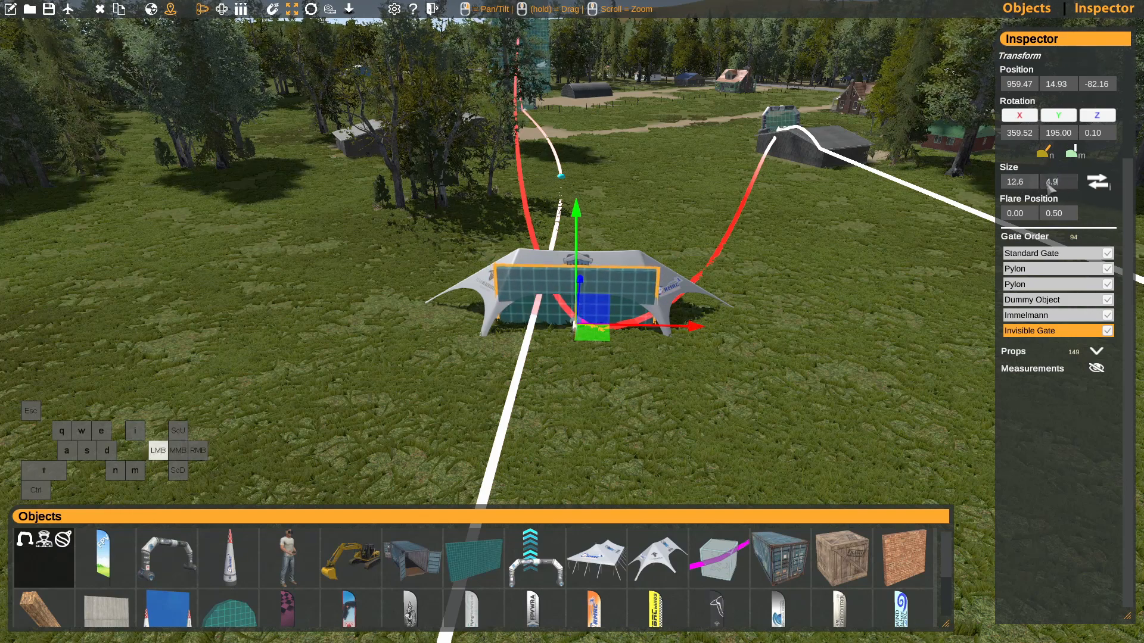
key("BackSpace")
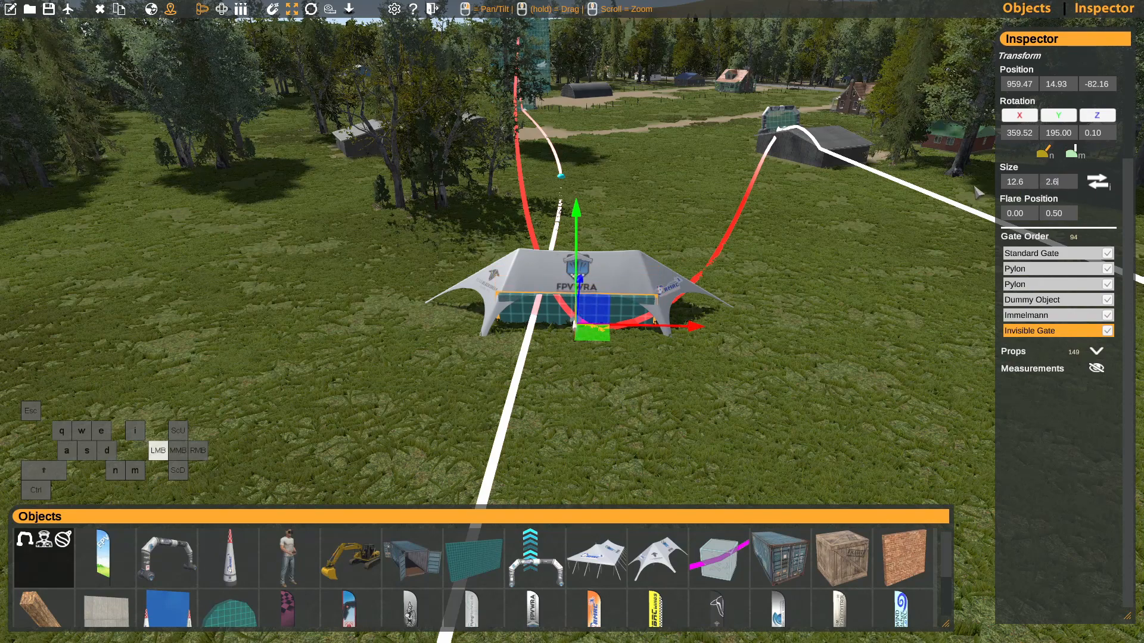
type("8")
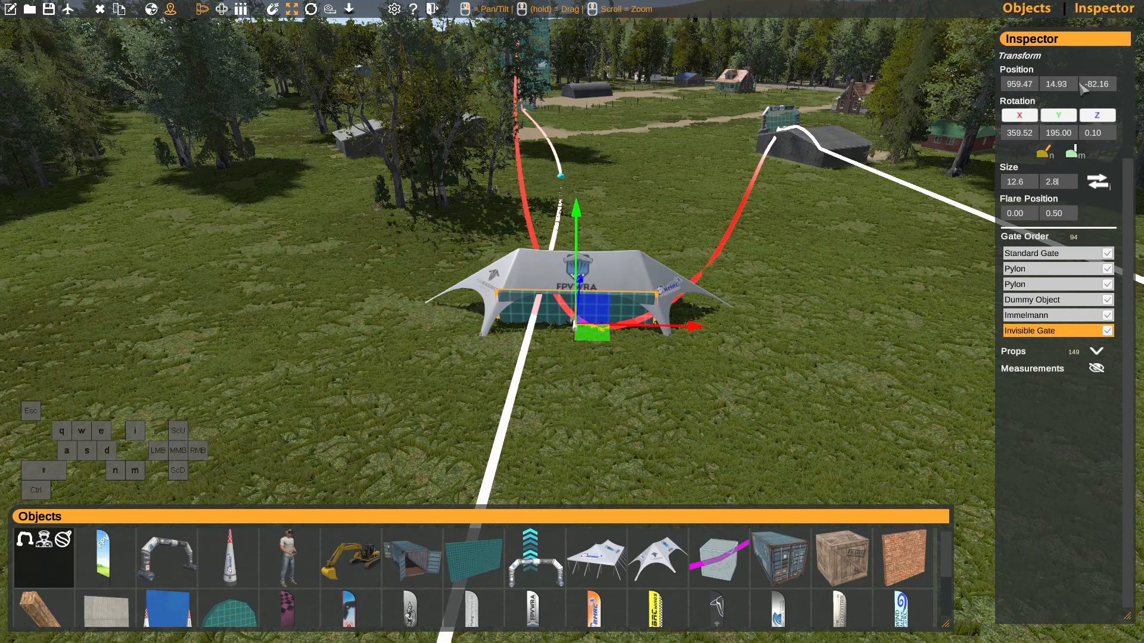
Adjust the invisible gate's rotation to 195.33° about the Y axis to align it with the tent.
left_click(1071, 134)
type("219.2")
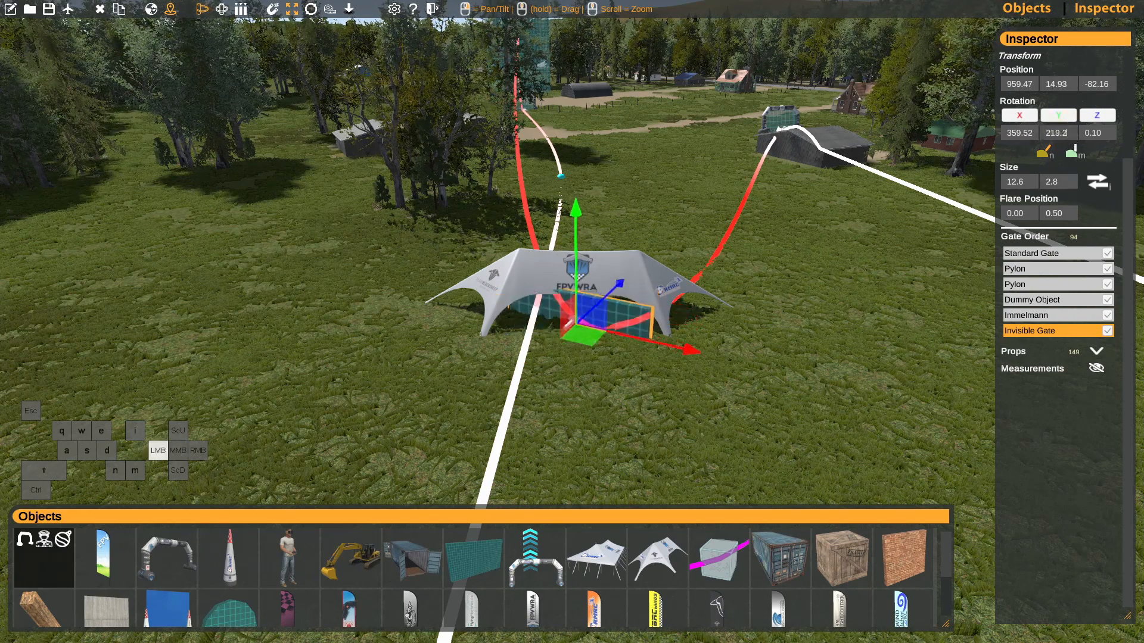
mouse_move(1068, 132)
left_mouse_down()
mouse_move(1051, 156)
mouse_move(1095, 154)
mouse_move(1045, 153)
mouse_move(1082, 138)
mouse_move(1062, 137)
left_mouse_up()
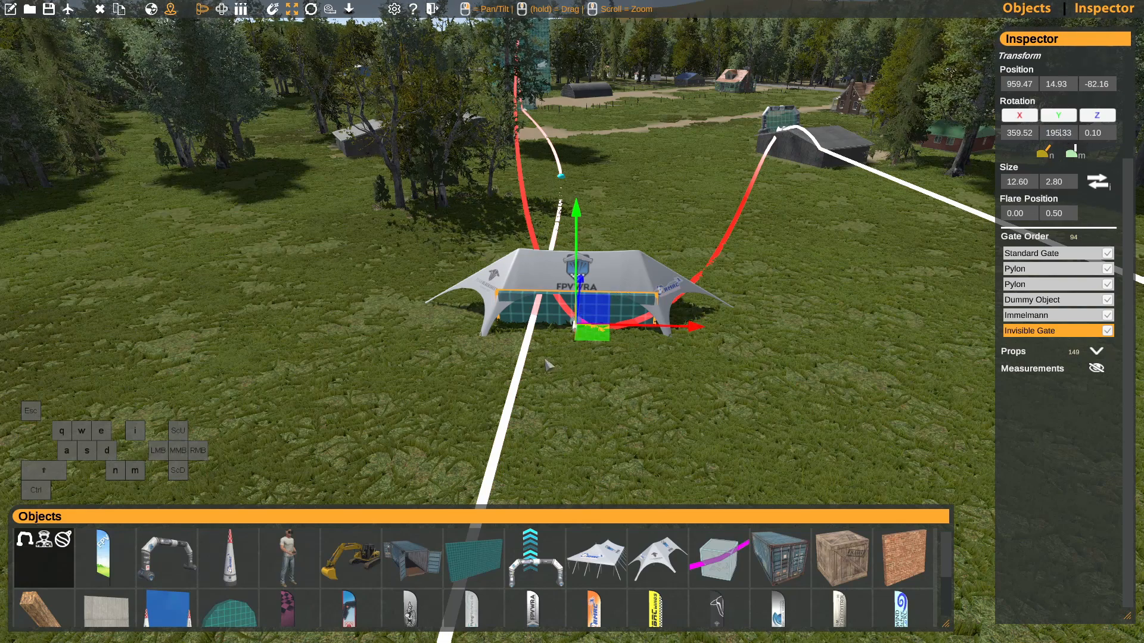
Move the invisible gate ahead of the dummy object in the gate order.
key("a")
right_click_drag(548, 365, 542, 361)
key("w")
right_click_drag(552, 362, 548, 358)
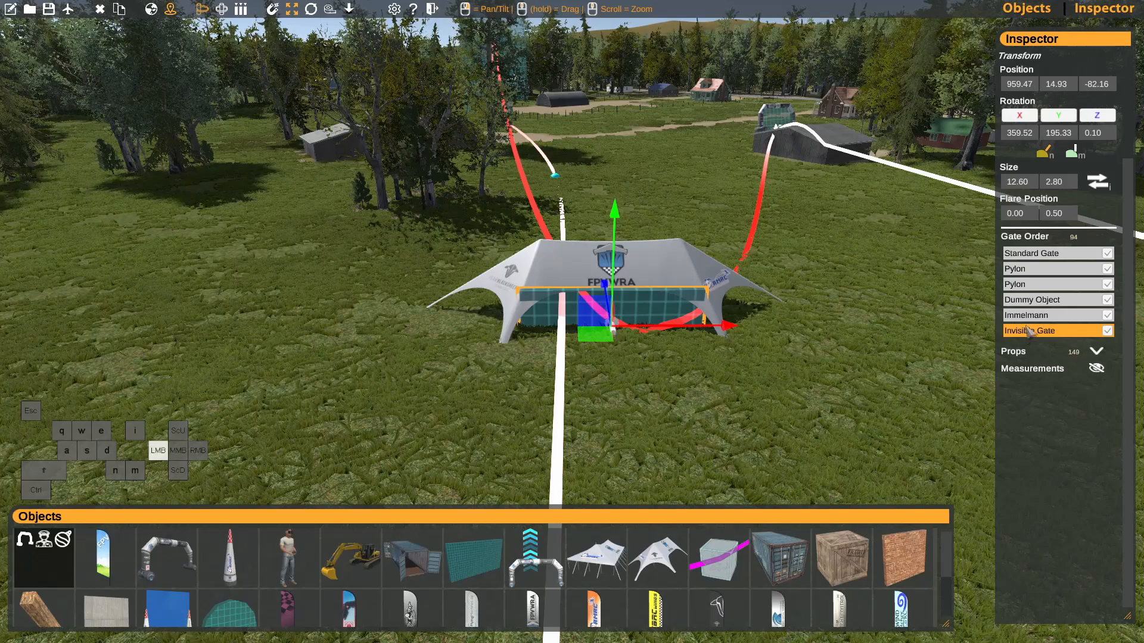
left_click_drag(1030, 331, 1030, 304)
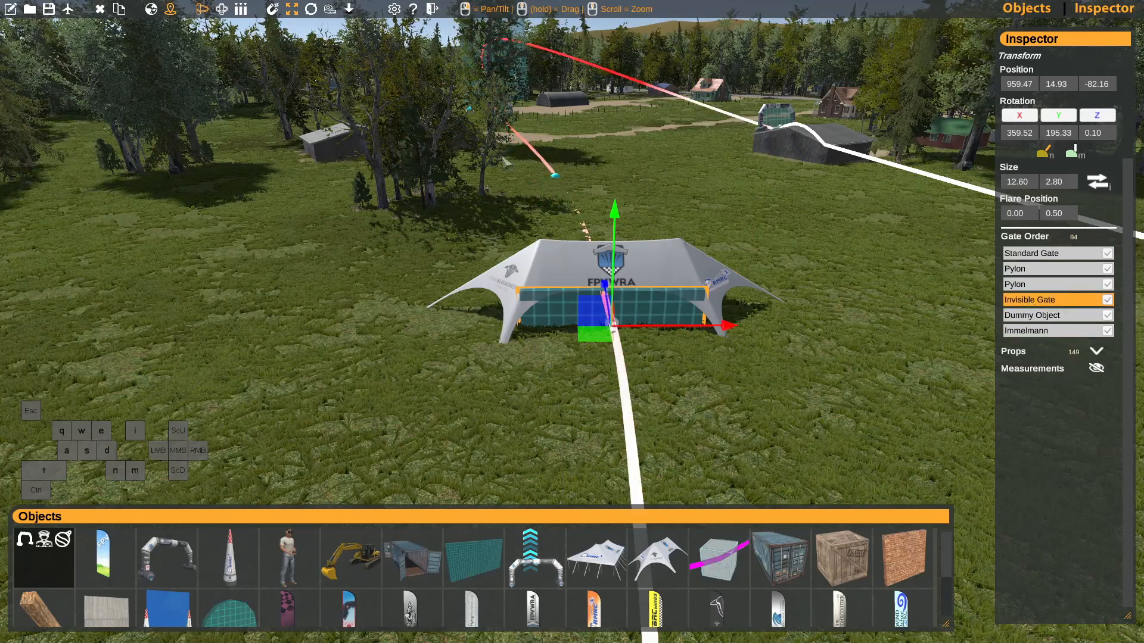
Start placing flags and put the first one on the grass beside the flight line near the rooftop gate.
key("s")
right_click_drag(566, 280, 593, 317)
key("w")
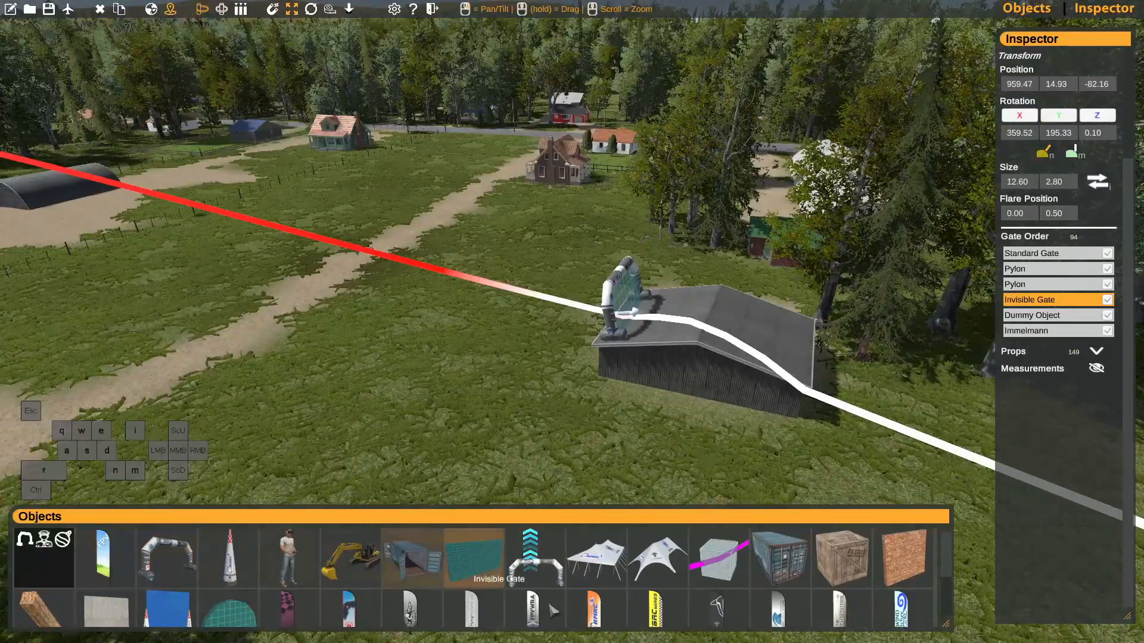
left_click(104, 557)
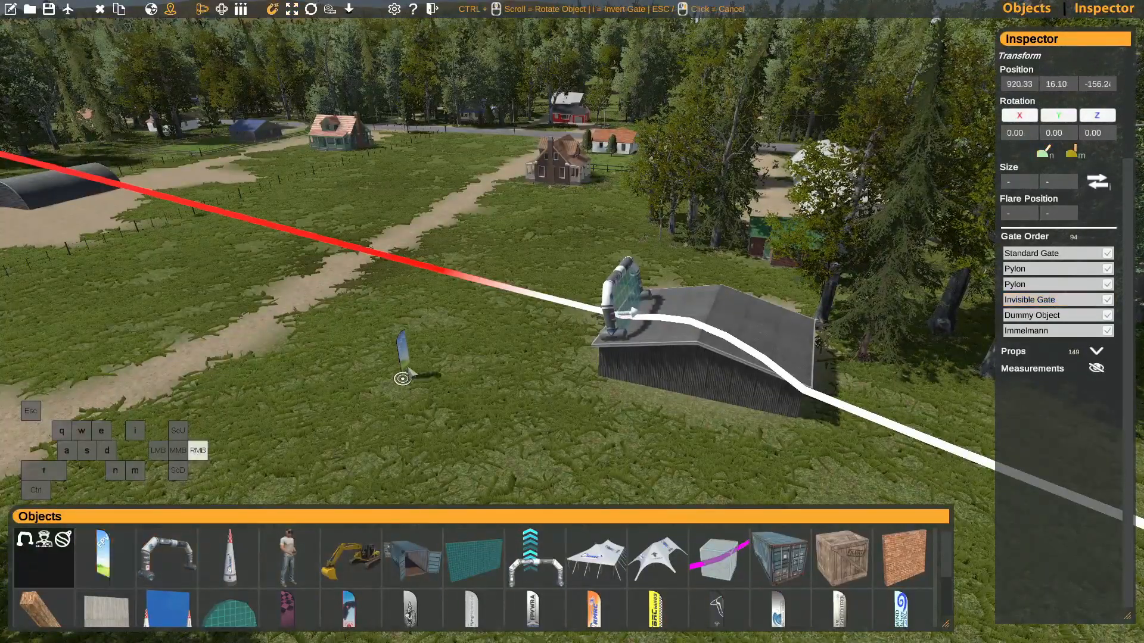
right_click_drag(409, 379, 403, 378)
key("a")
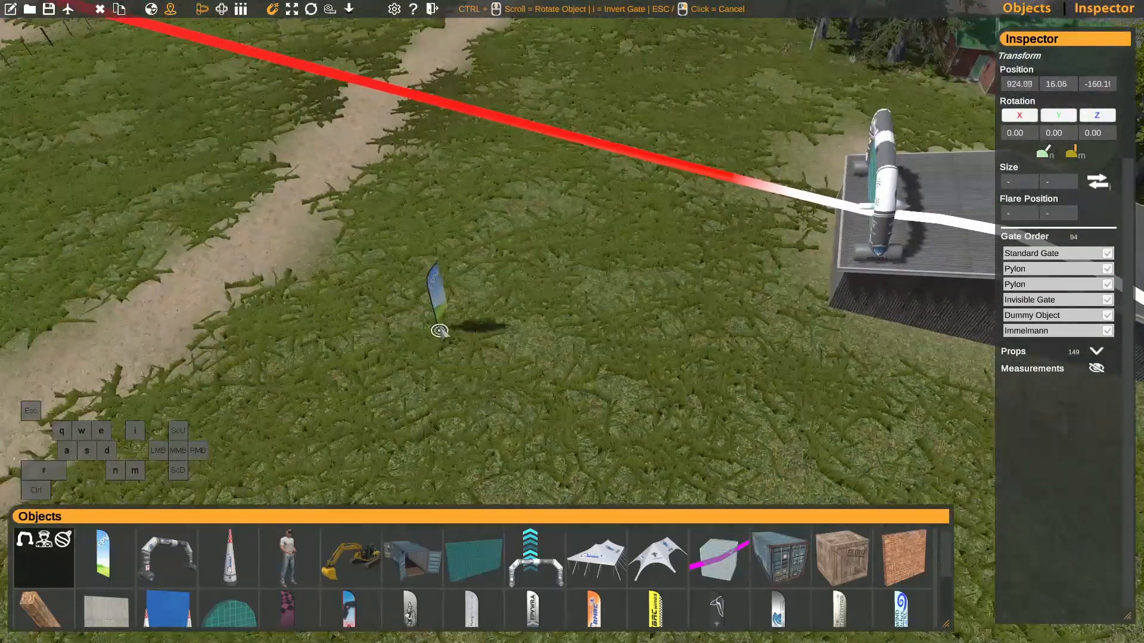
left_click(437, 298)
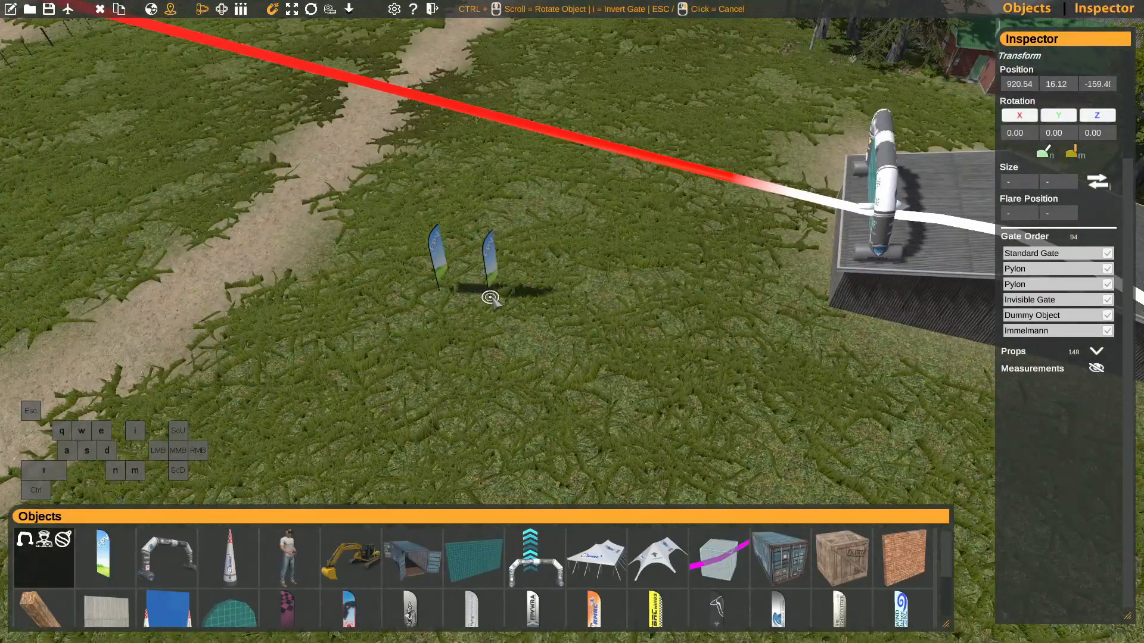
Place five more evenly spaced flags in a row running toward the rooftop gate and stop placing.
left_click(498, 302)
left_click(557, 303)
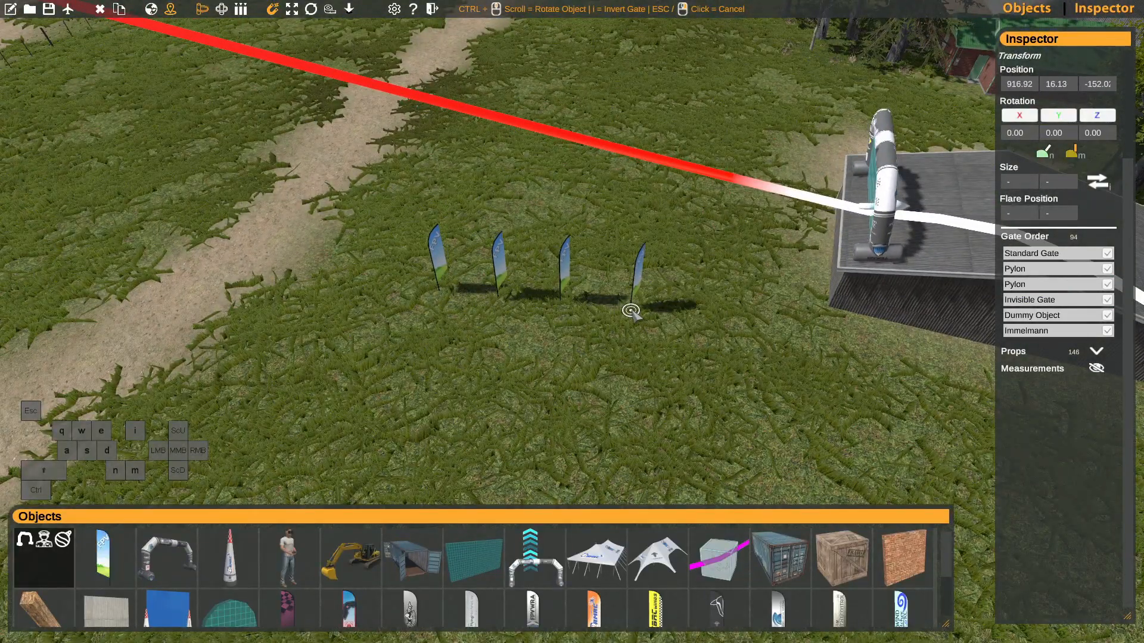
left_click(630, 311)
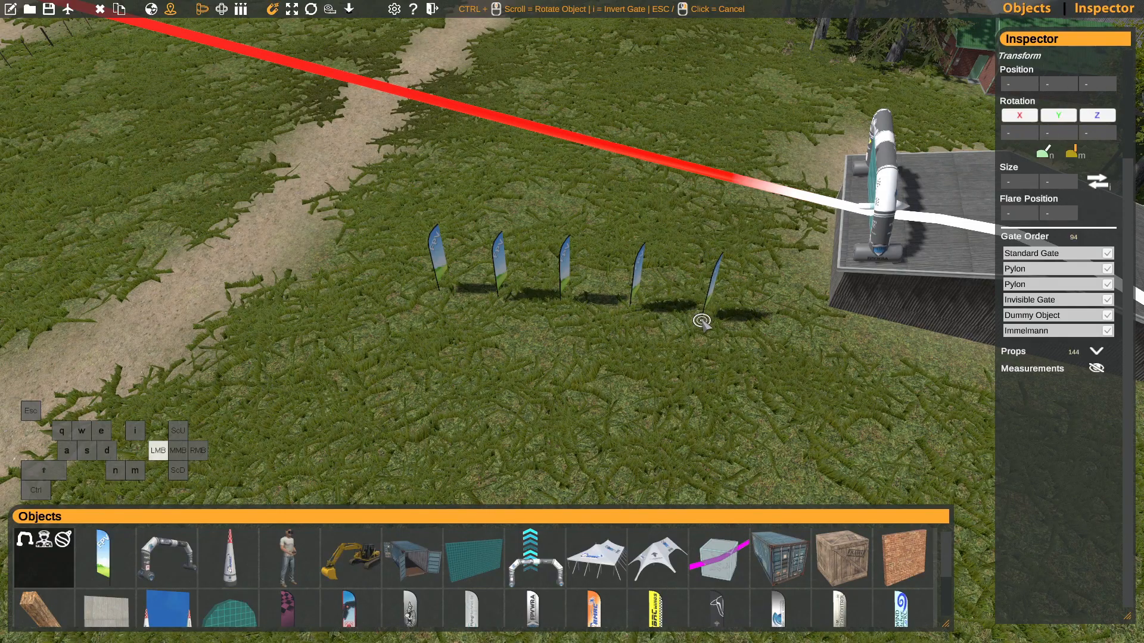
left_click(702, 322)
left_click(764, 328)
right_click_drag(598, 317, 534, 317)
key("d")
key("s")
key("a")
key("w")
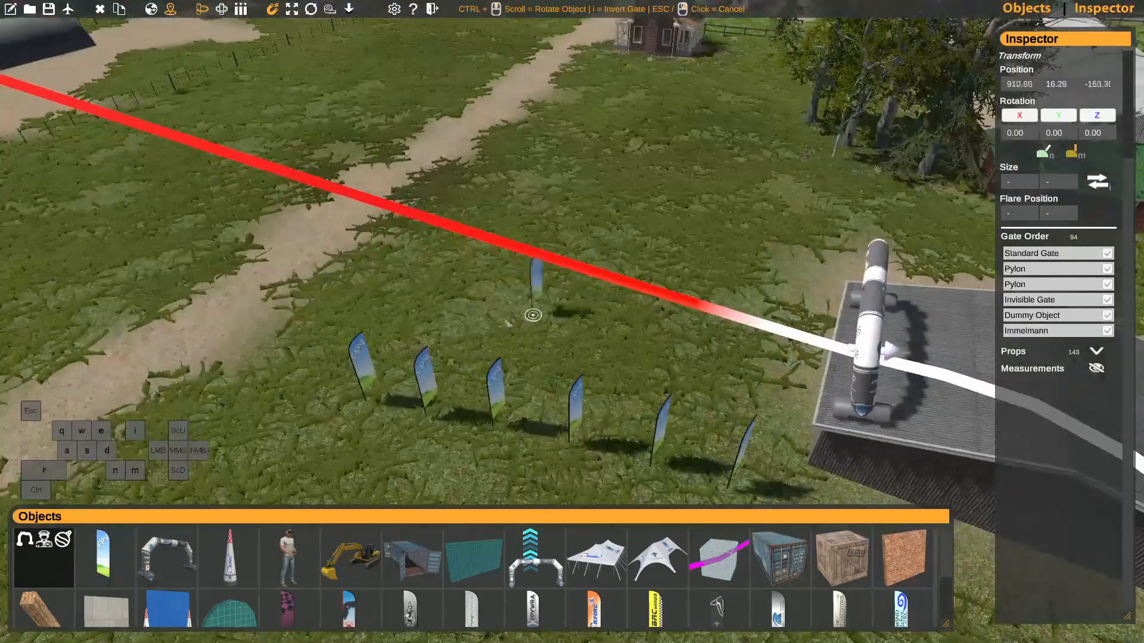
key("Escape")
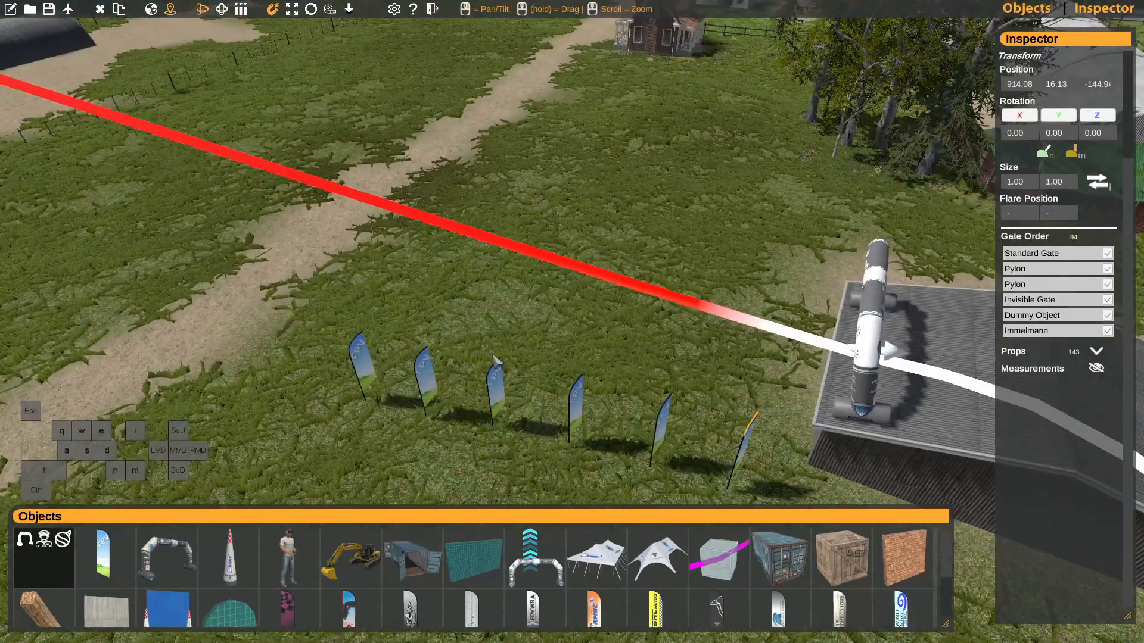
Select all six flags and rotate the row to 5.41° about its first flag and to 352.07° about its shared centre.
middle_click_drag(494, 356, 471, 320)
left_click(291, 11)
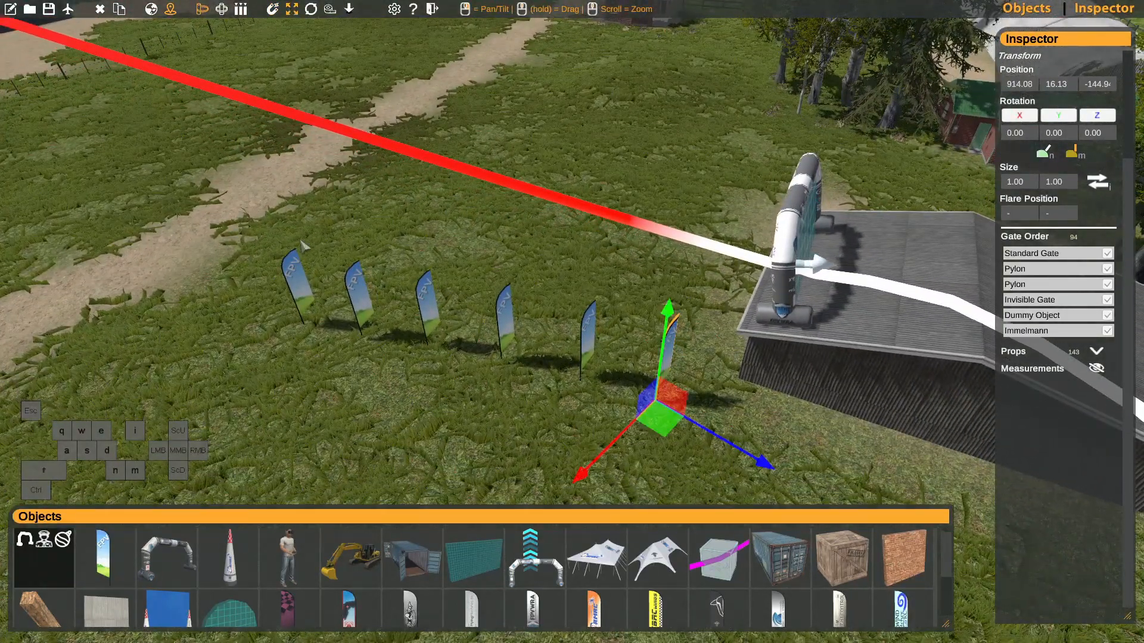
left_click(301, 279)
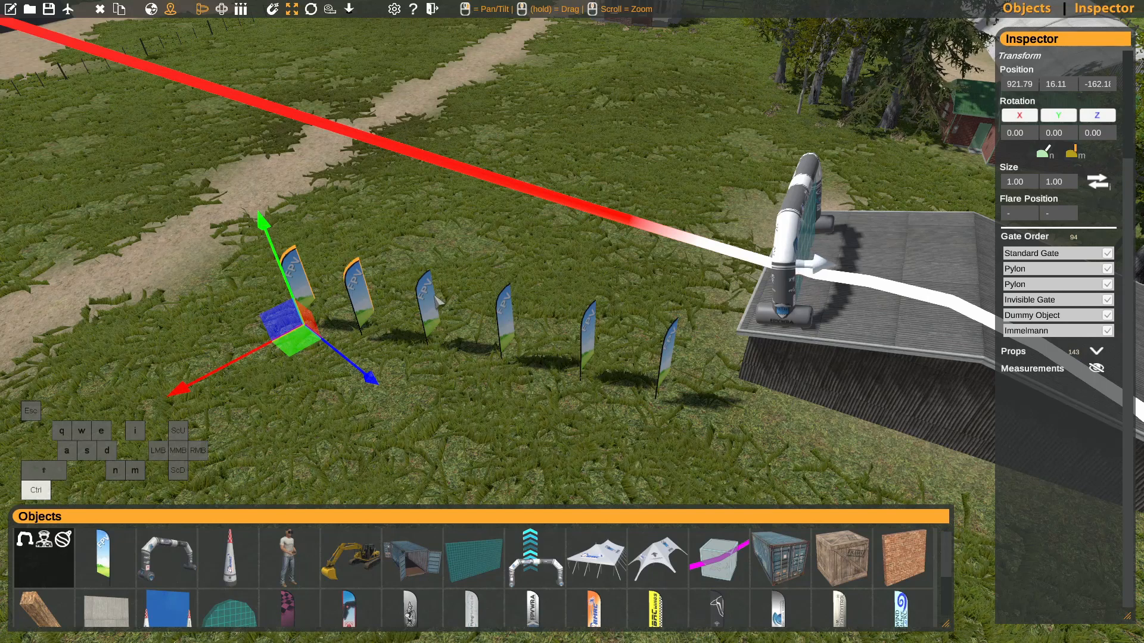
left_click(508, 321, "ctrl")
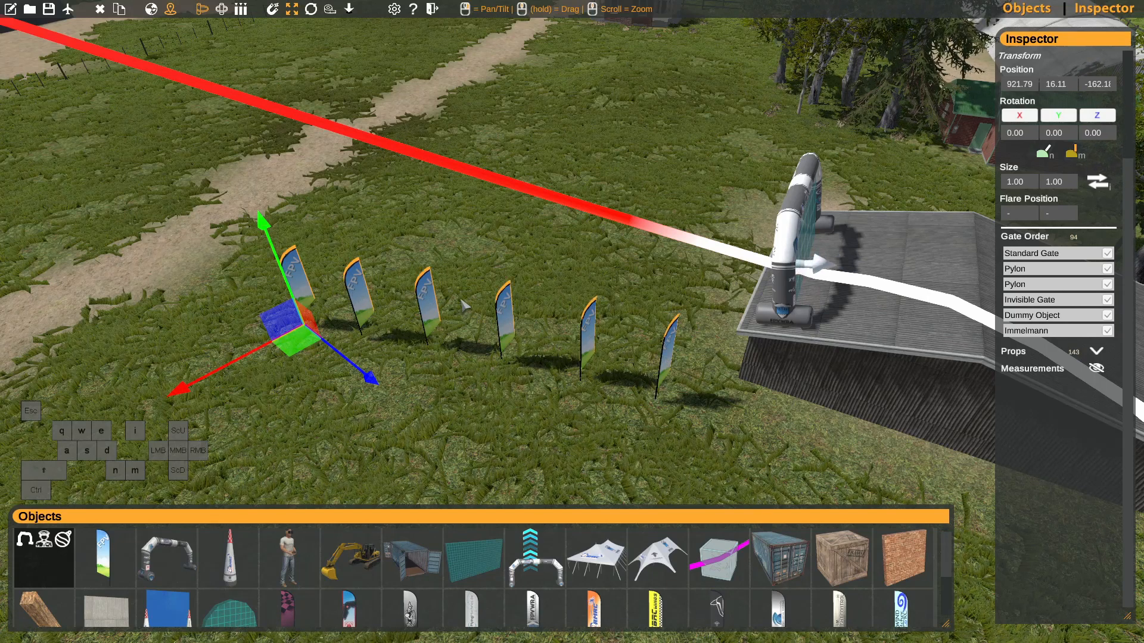
left_click(311, 13)
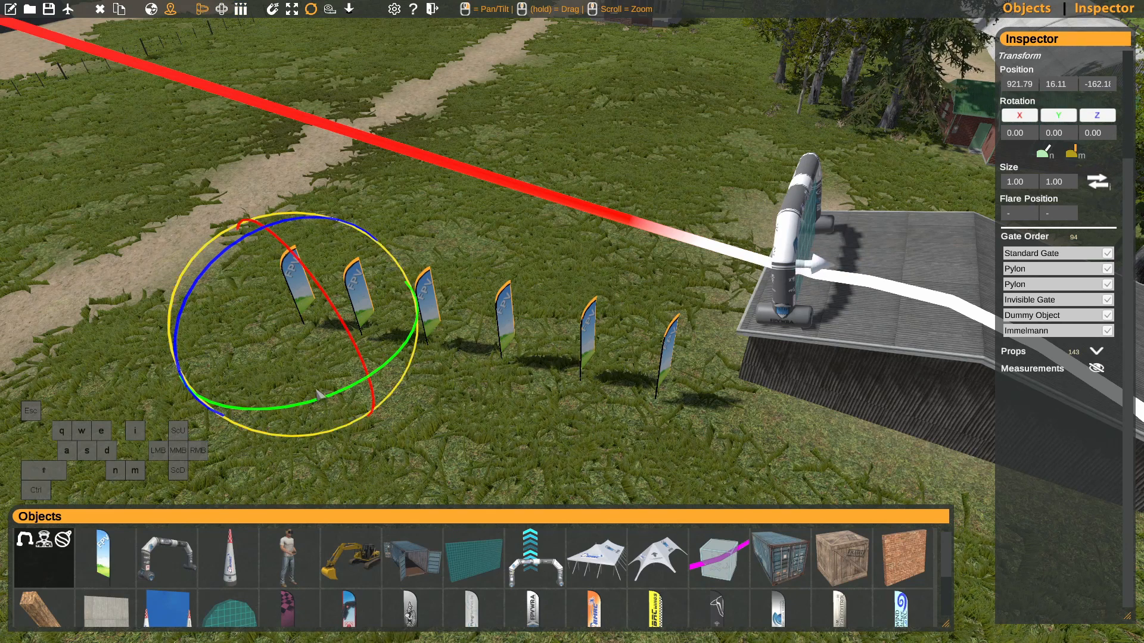
left_click_drag(320, 394, 271, 368)
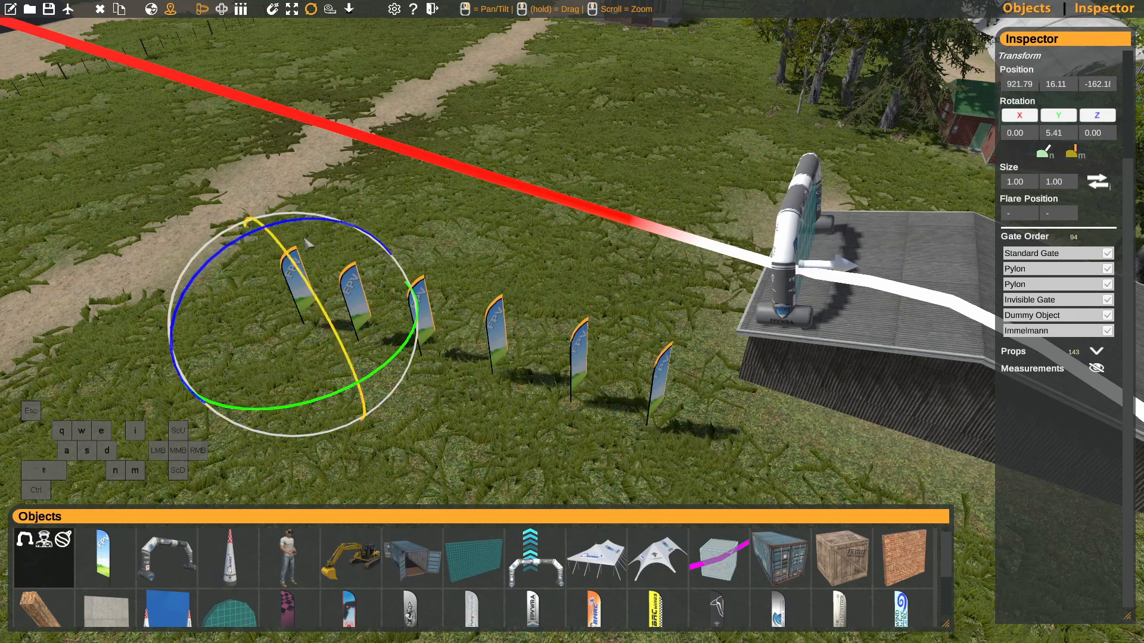
left_click(220, 12)
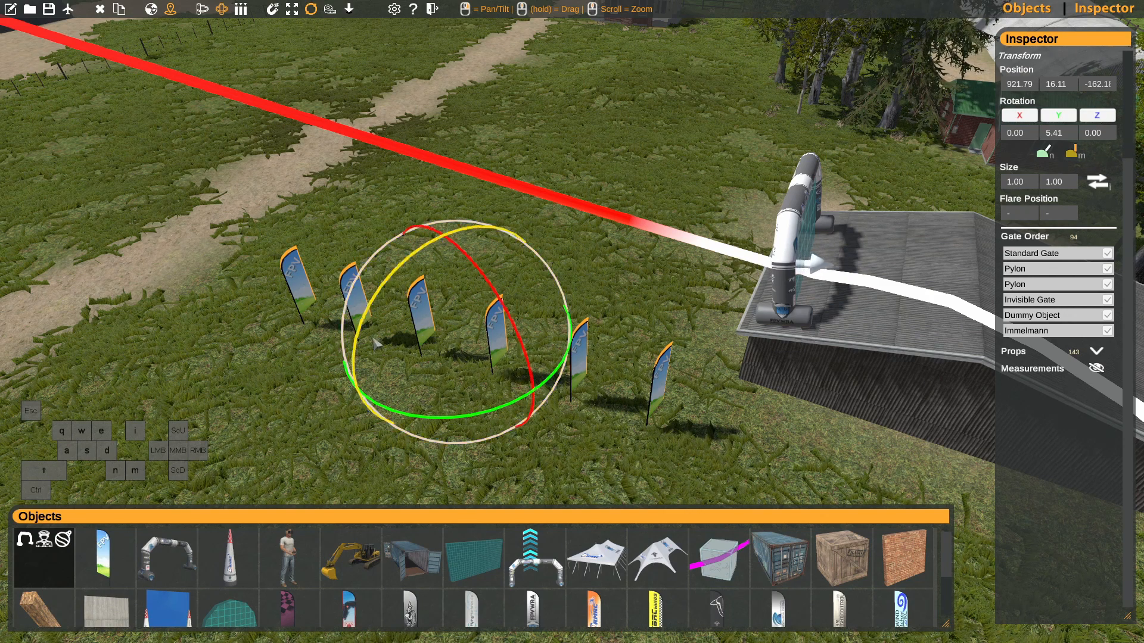
left_click_drag(478, 417, 546, 380)
Rotate each of the six selected flags about its own pivot to 160.93° about the Y axis.
middle_click_drag(656, 311, 538, 245)
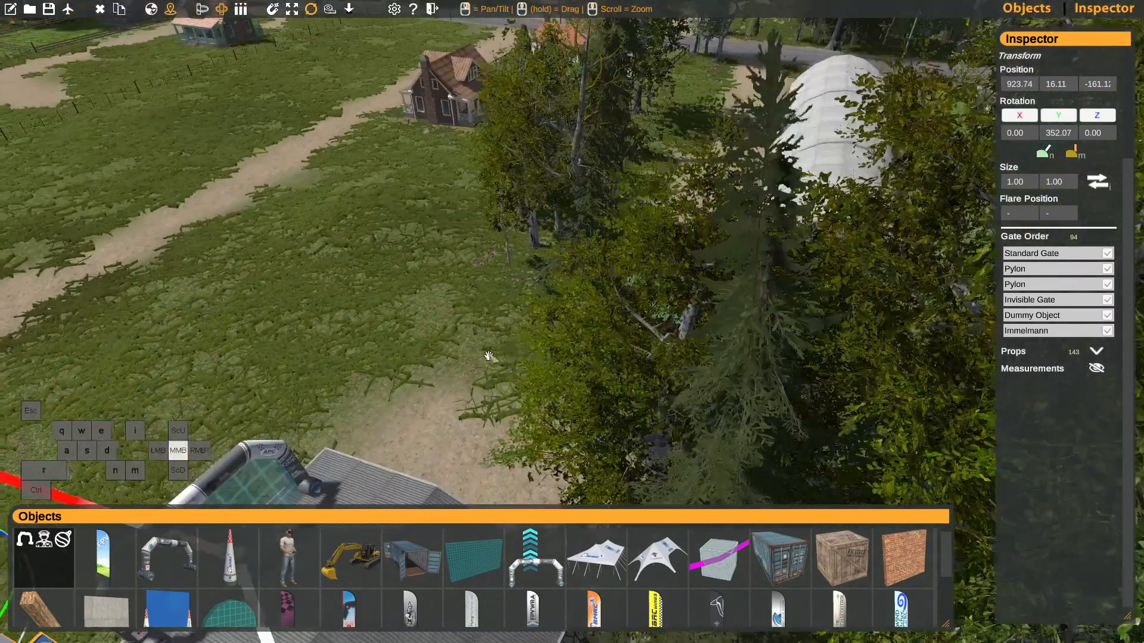
right_click_drag(538, 245, 390, 260)
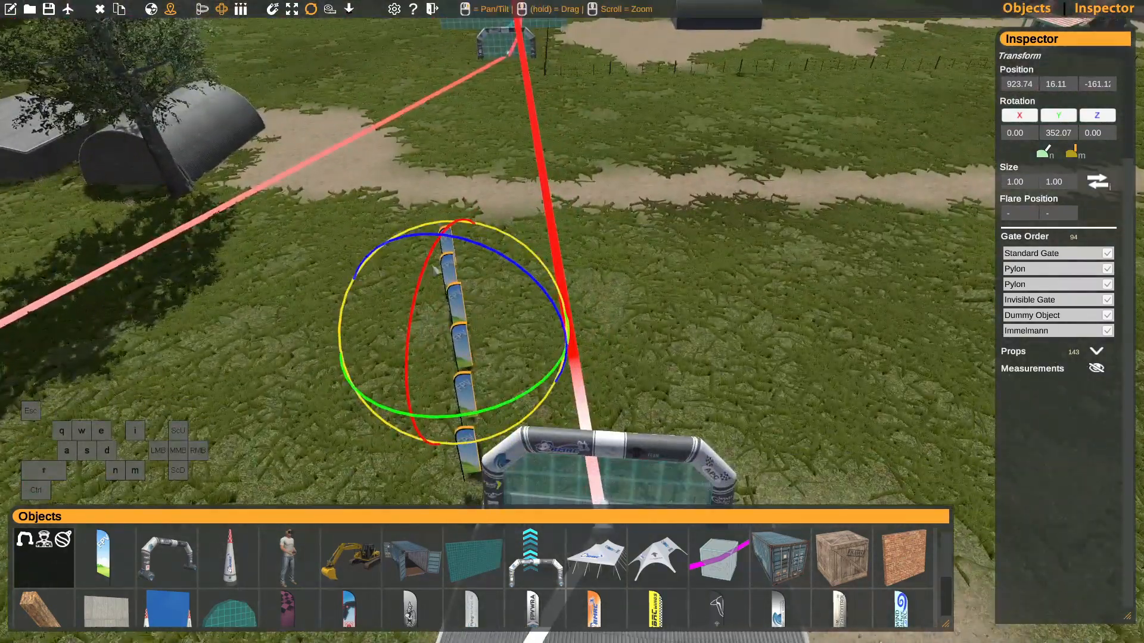
right_click_drag(288, 196, 390, 154)
key("a")
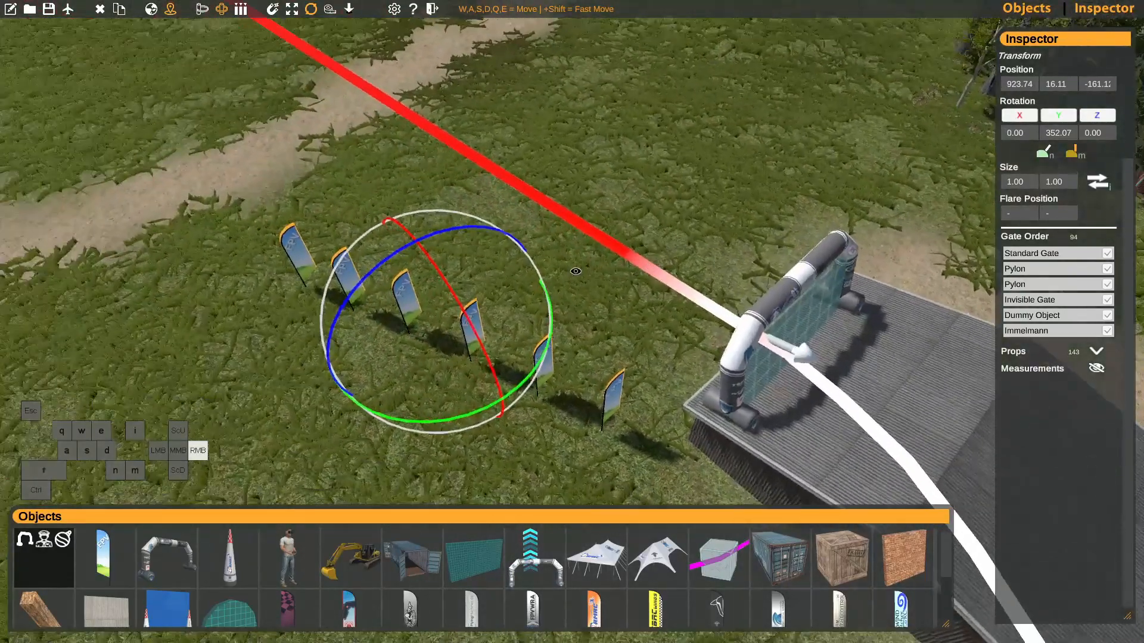
left_click(242, 10)
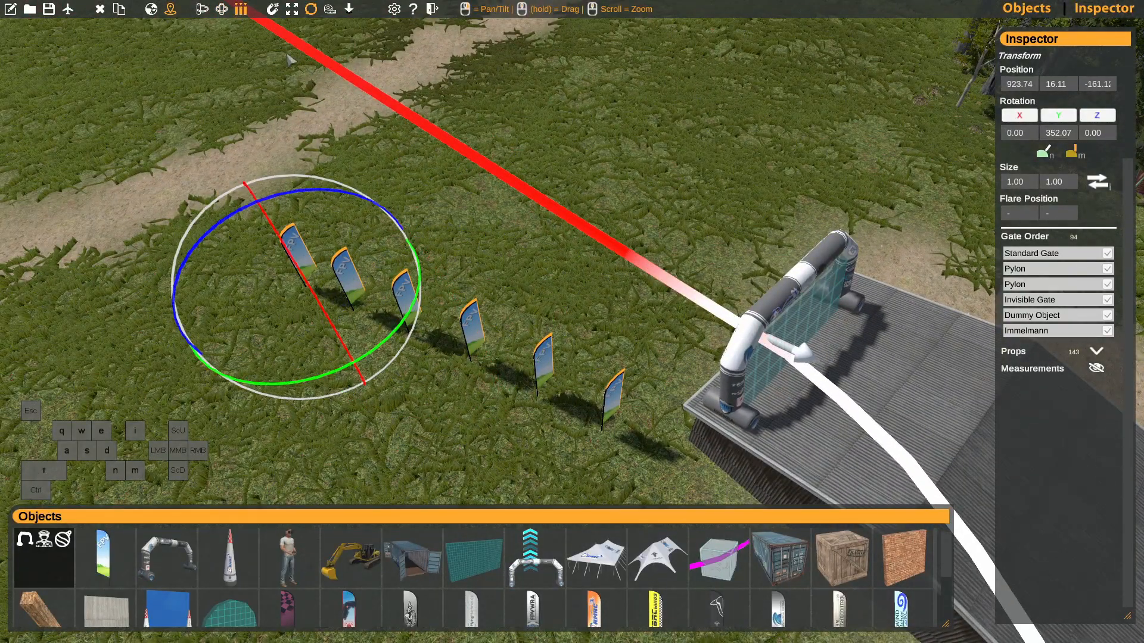
left_click_drag(327, 386, 471, 322)
Duplicate the row of six flags and move the copy to the opposite side of the flight line at X 900.49.
key("s")
right_click_drag(471, 321, 666, 303)
middle_click_drag(667, 302, 658, 324)
right_click_drag(620, 318, 641, 327)
middle_click_drag(587, 313, 620, 304)
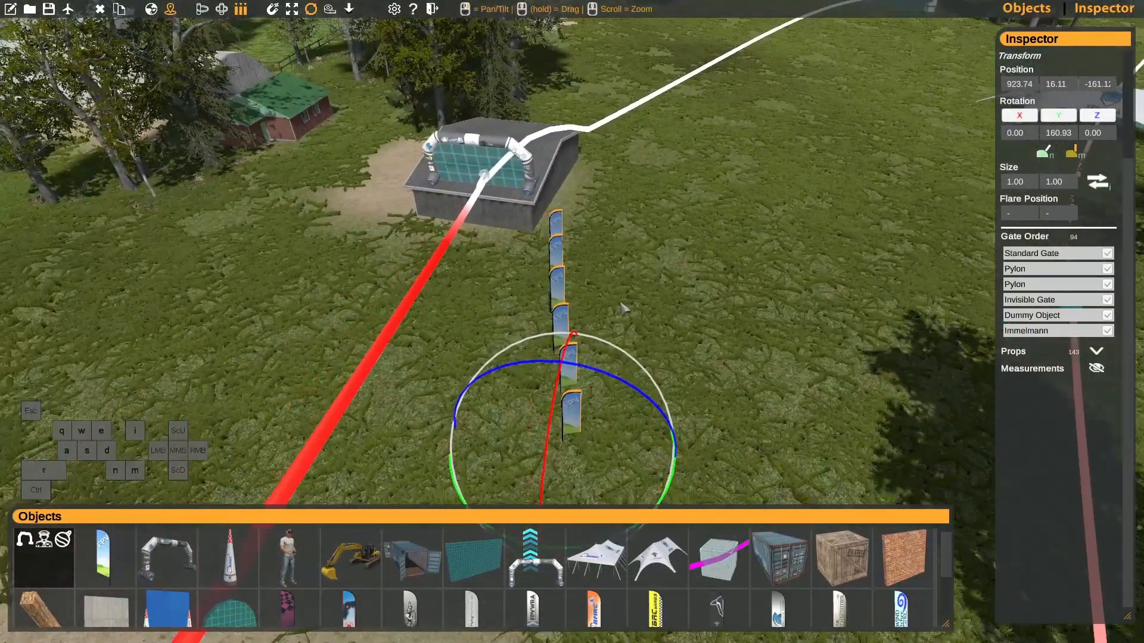
key("space")
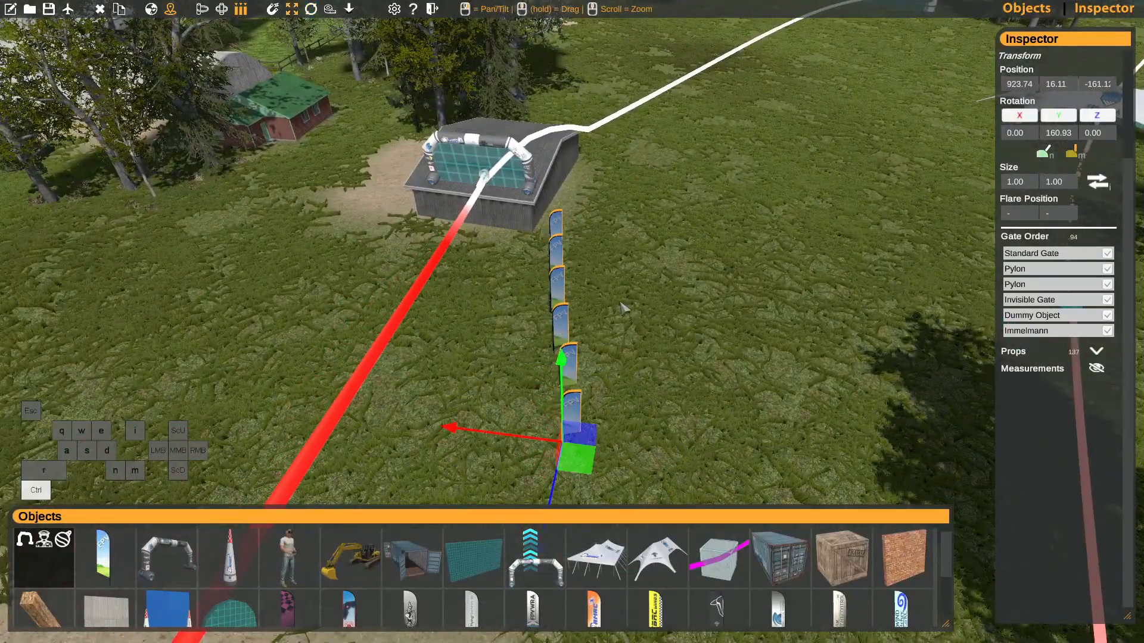
left_click_drag(451, 436, 98, 394)
middle_click_drag(342, 365, 400, 363)
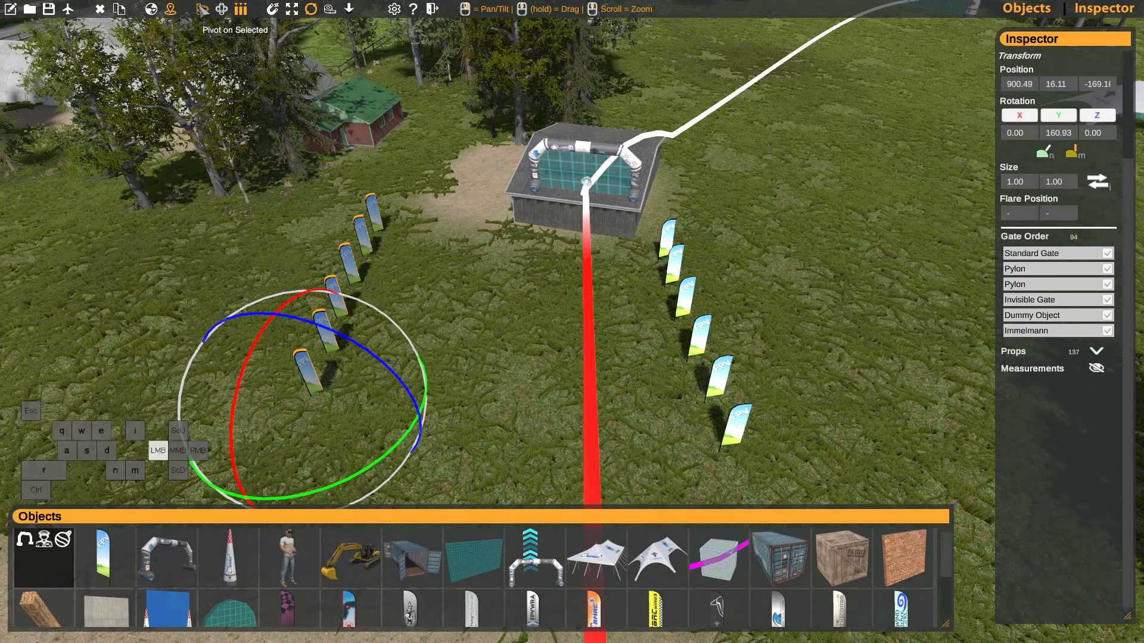
Rotate the copied row about its end flag to 183.38° on the Y axis and shift it to X 902.28.
left_click_drag(398, 451, 280, 528)
right_click_drag(381, 405, 435, 387)
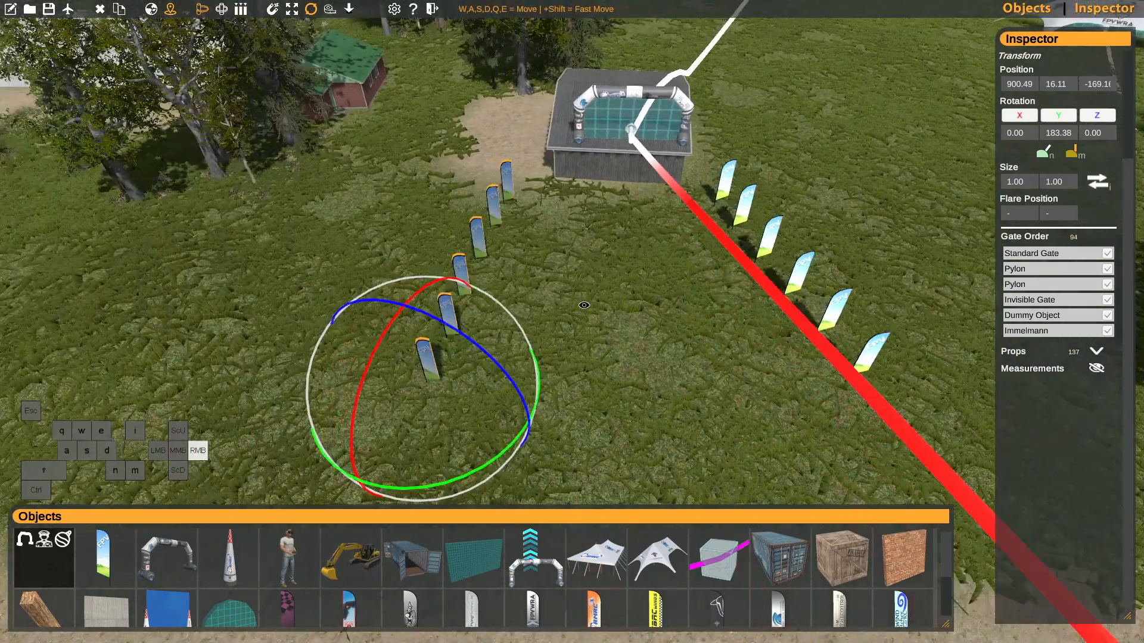
key("w")
left_click_drag(441, 413, 473, 422)
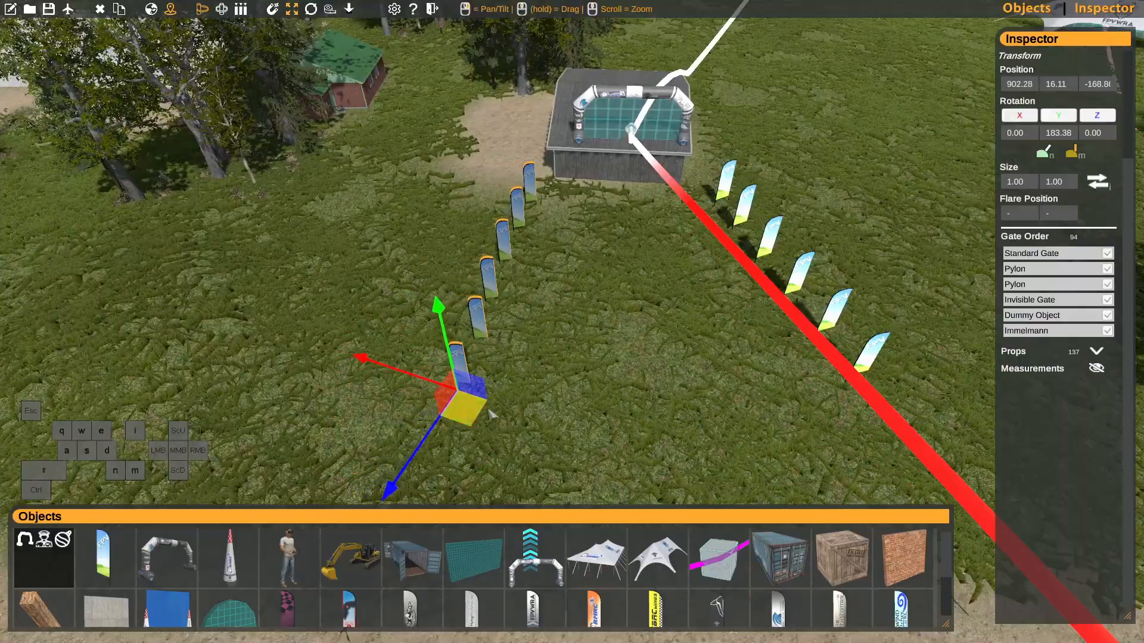
Duplicate the copied flag row and move the new row farther out across the grass to X 883.26.
key("w")
right_click_drag(475, 422, 602, 347)
key("d")
key("s")
key("a")
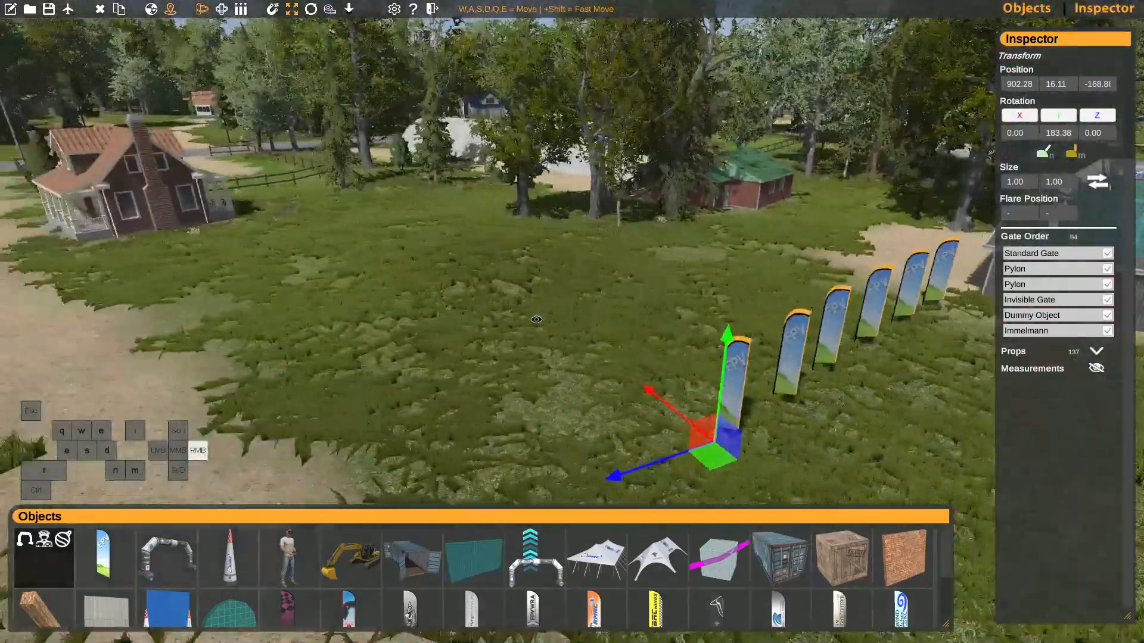
middle_click_drag(602, 347, 629, 287)
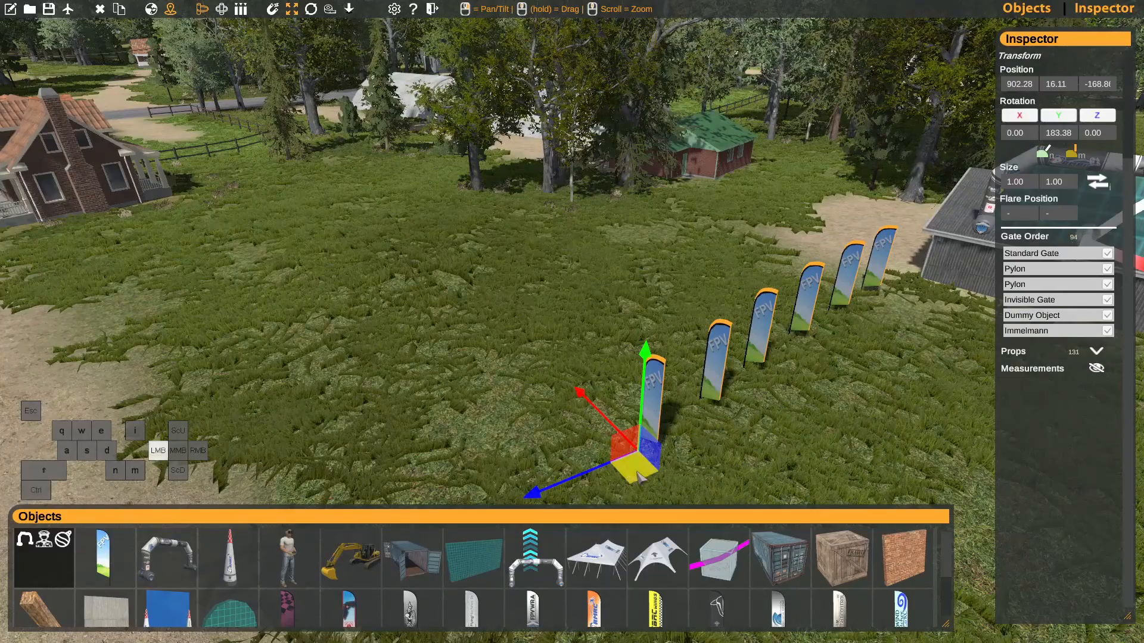
left_click_drag(641, 477, 280, 307)
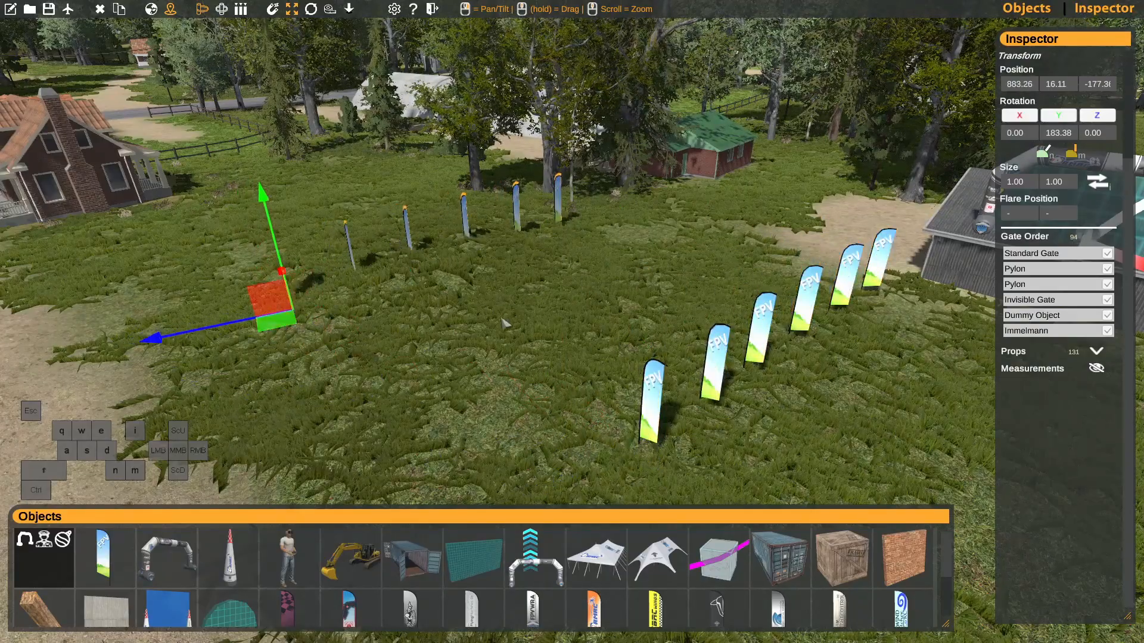
Raise the newest flag row above the ground to a height position of 18.33.
key("w")
mouse_move(501, 319)
right_mouse_down()
mouse_move(467, 311)
mouse_move(502, 302)
right_mouse_up()
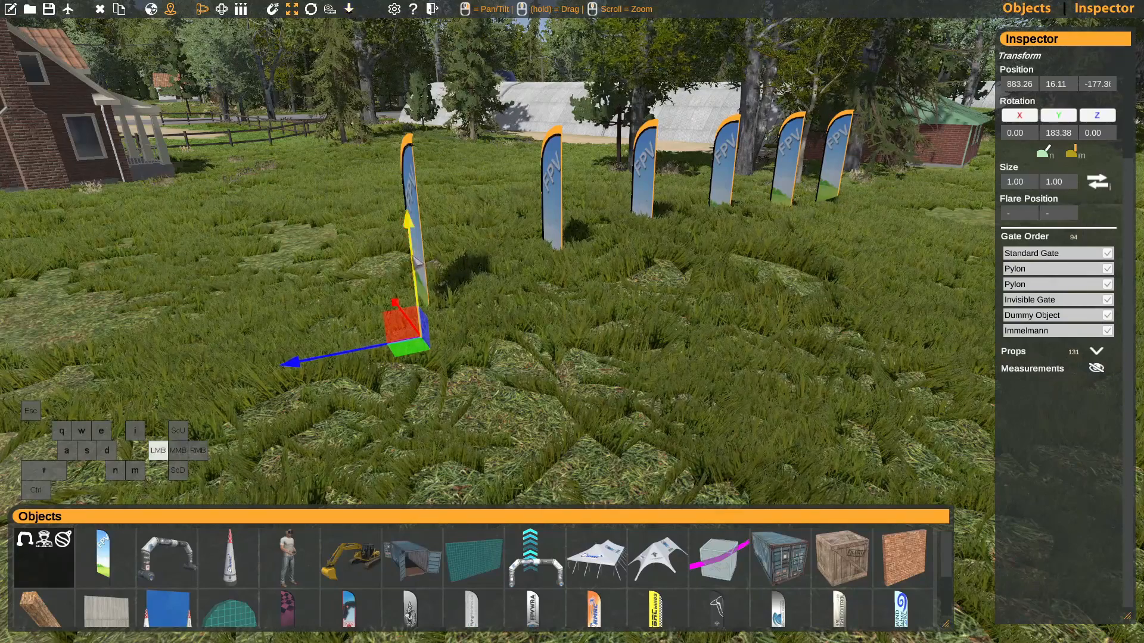
left_click_drag(412, 257, 401, 156)
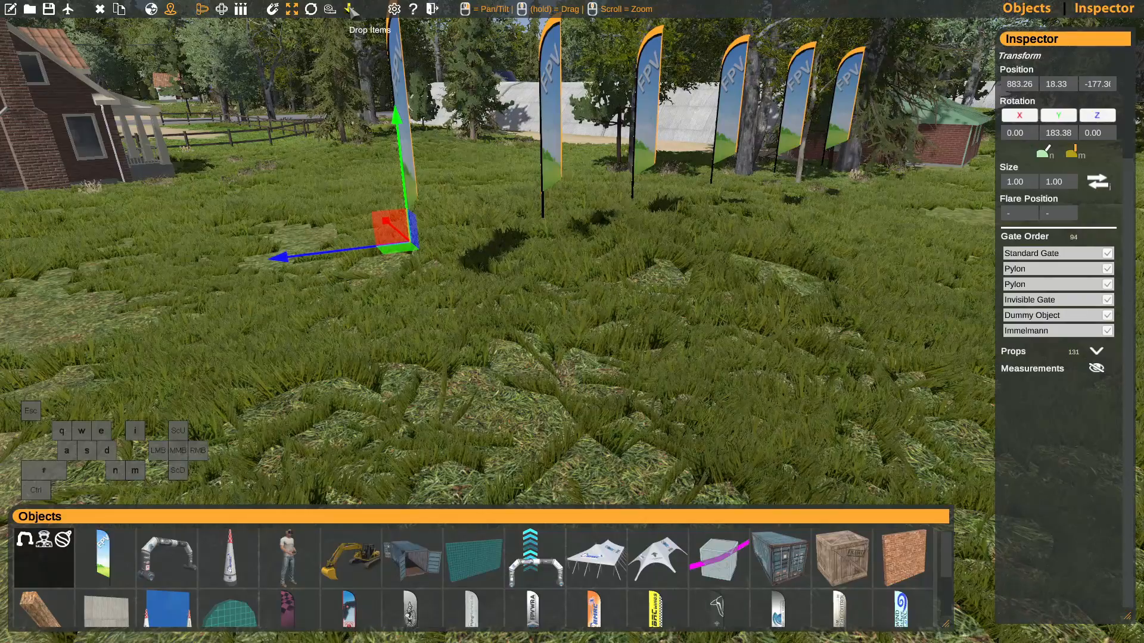
Drop the raised row of flags onto the ground.
left_click(350, 11)
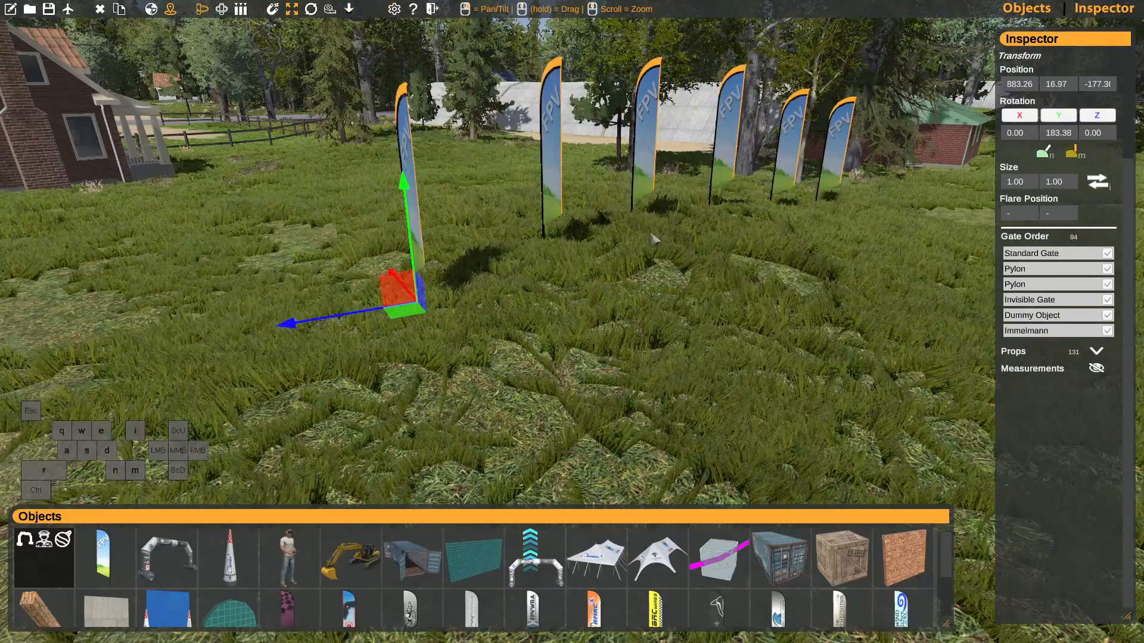
right_click_drag(221, 283, 254, 309)
key("s")
key("w")
key("d")
key("a")
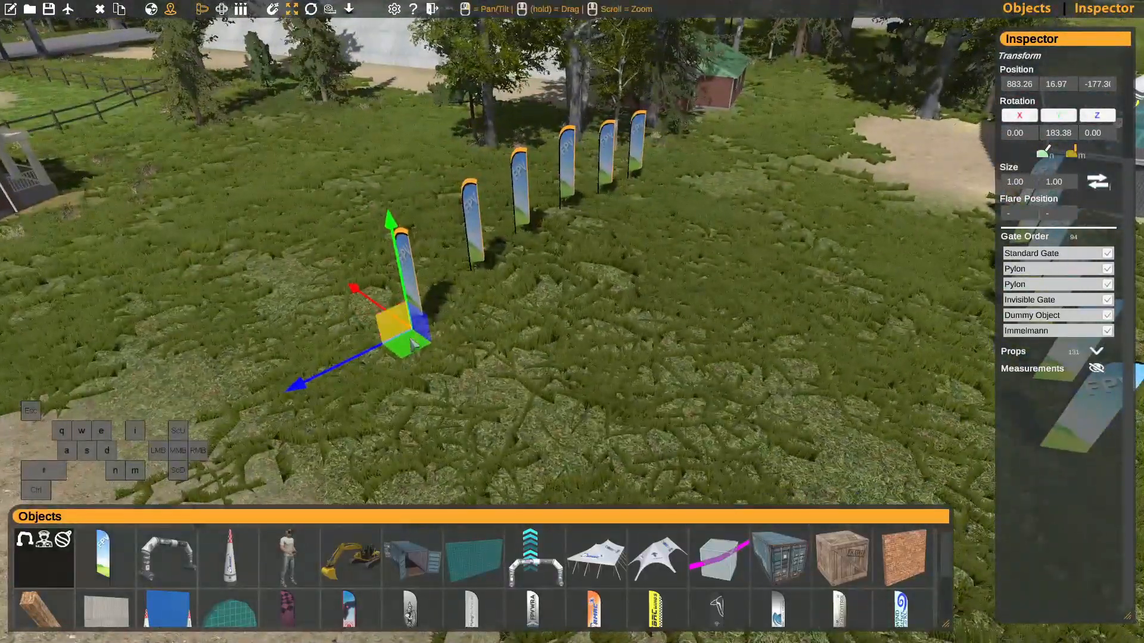
Delete the outermost duplicated flag row from the grass and expand the list of props.
left_click_drag(413, 344, 420, 348)
key("Delete")
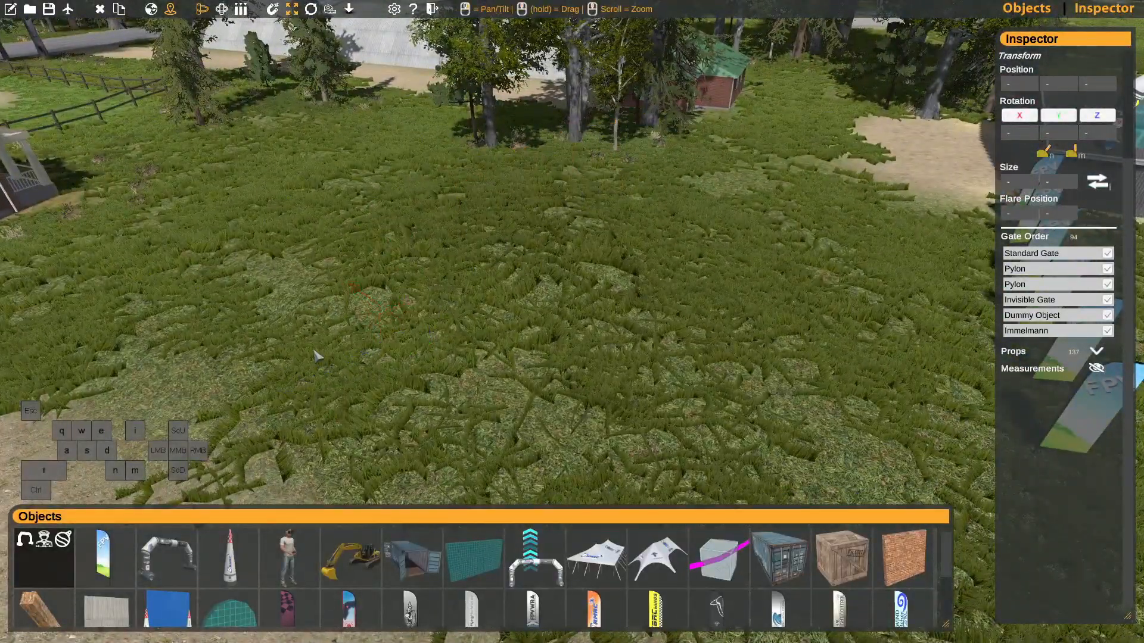
left_click(1097, 352)
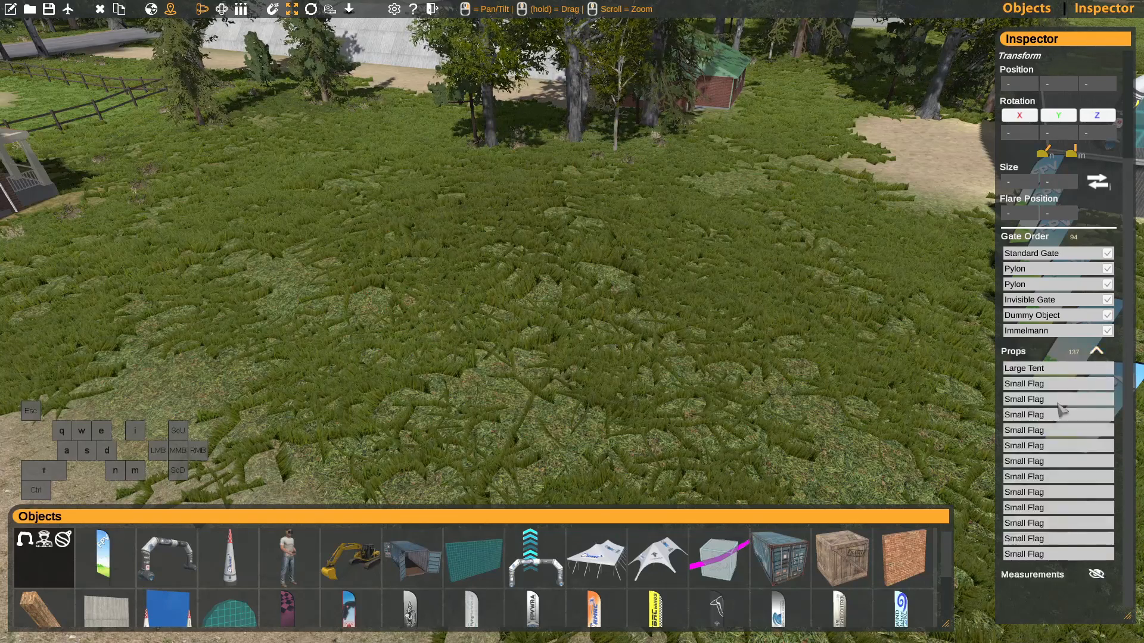
Place an excavator on the grass near the front end of the flag row at X 930.16, Z about -165.3.
right_click_drag(547, 352, 811, 268)
key("d")
right_click_drag(710, 358, 586, 358)
key("s")
key("d")
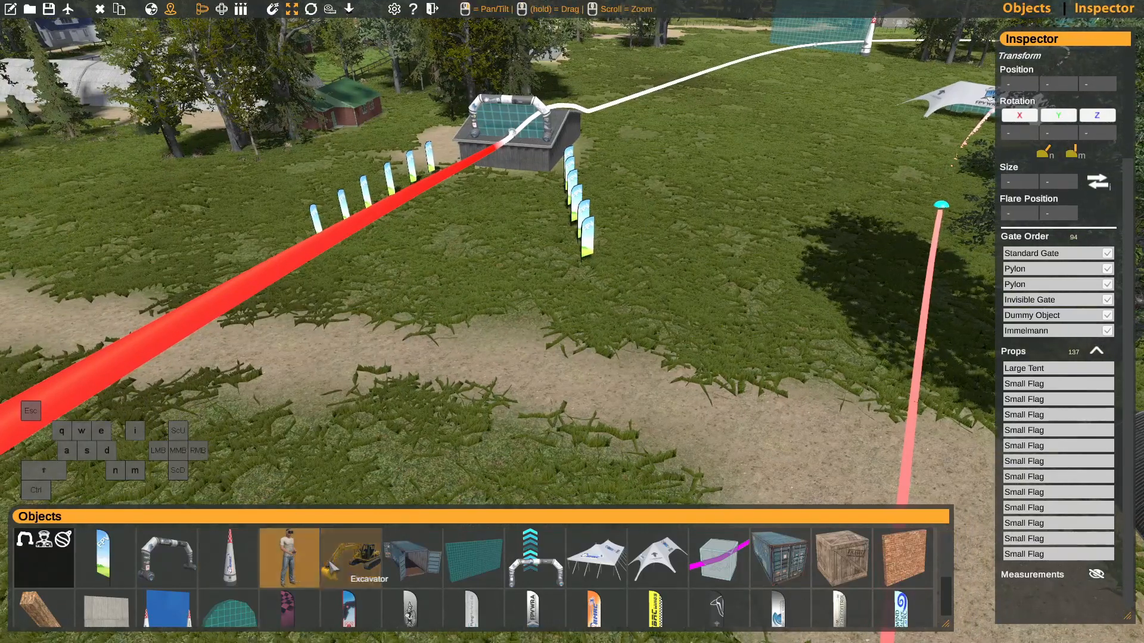
left_click(352, 557)
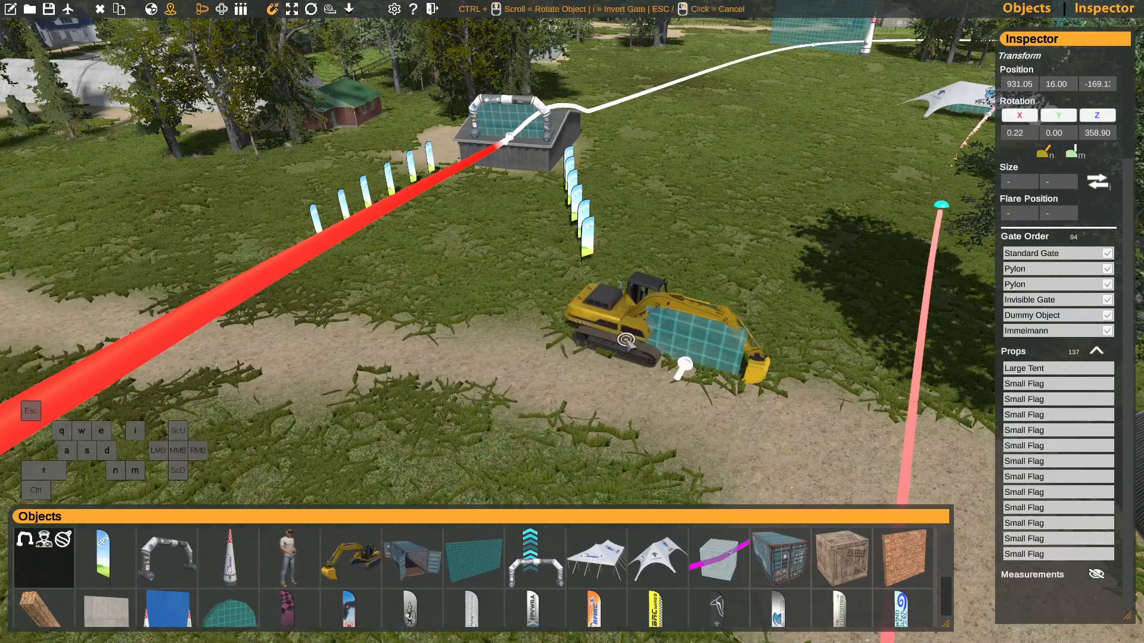
left_click(636, 310)
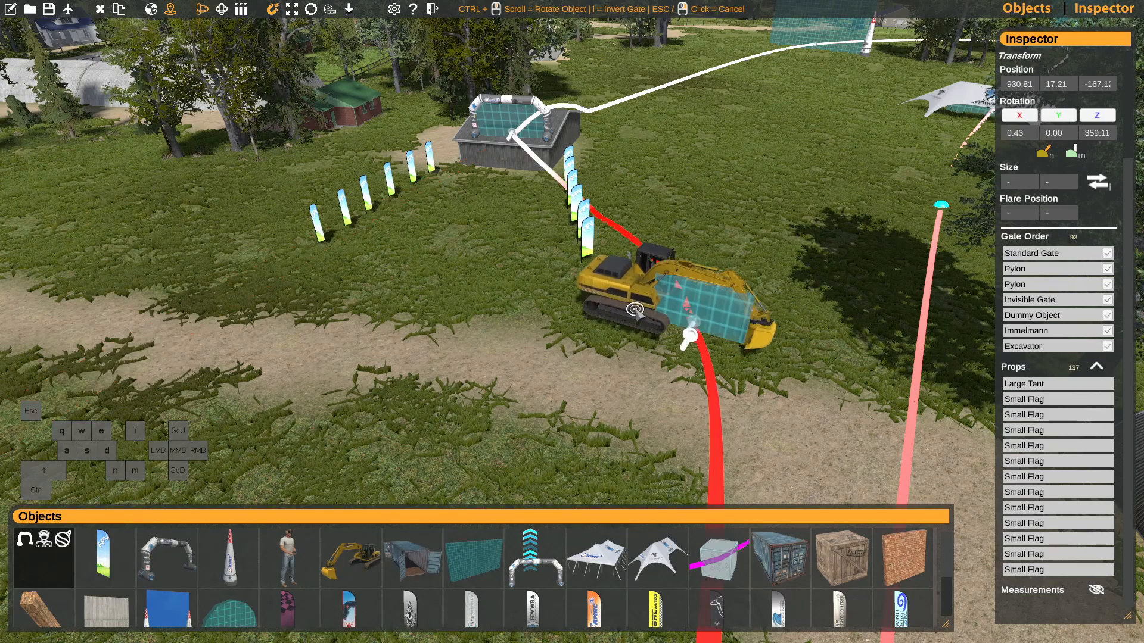
key("Escape")
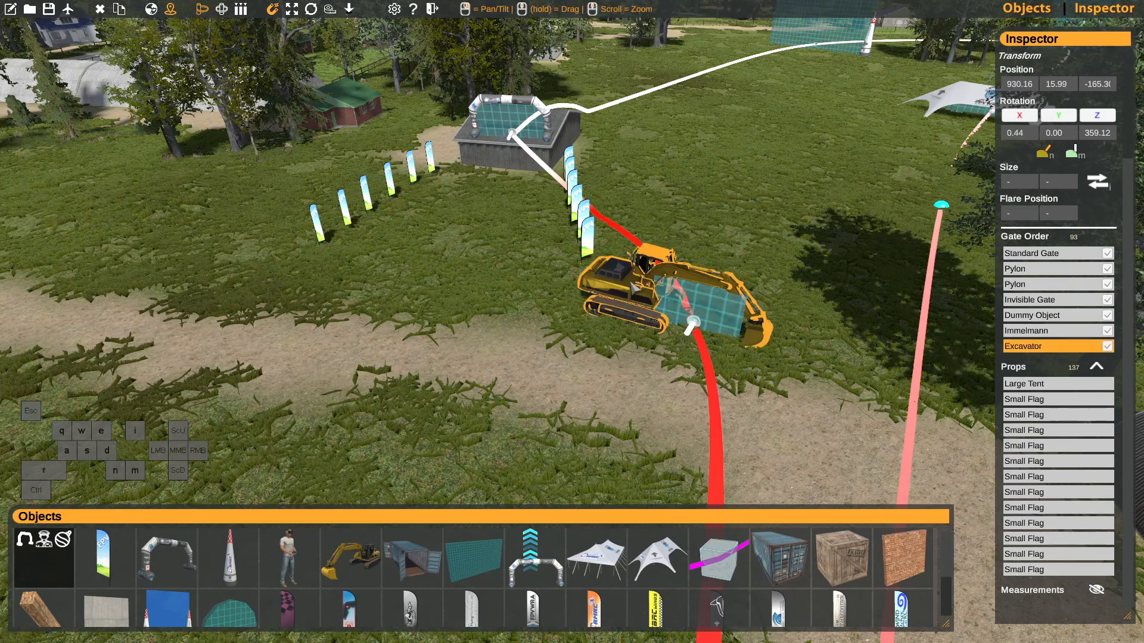
Take the excavator out of the gate order so it counts only as a prop.
right_click_drag(518, 354, 541, 357)
key("w")
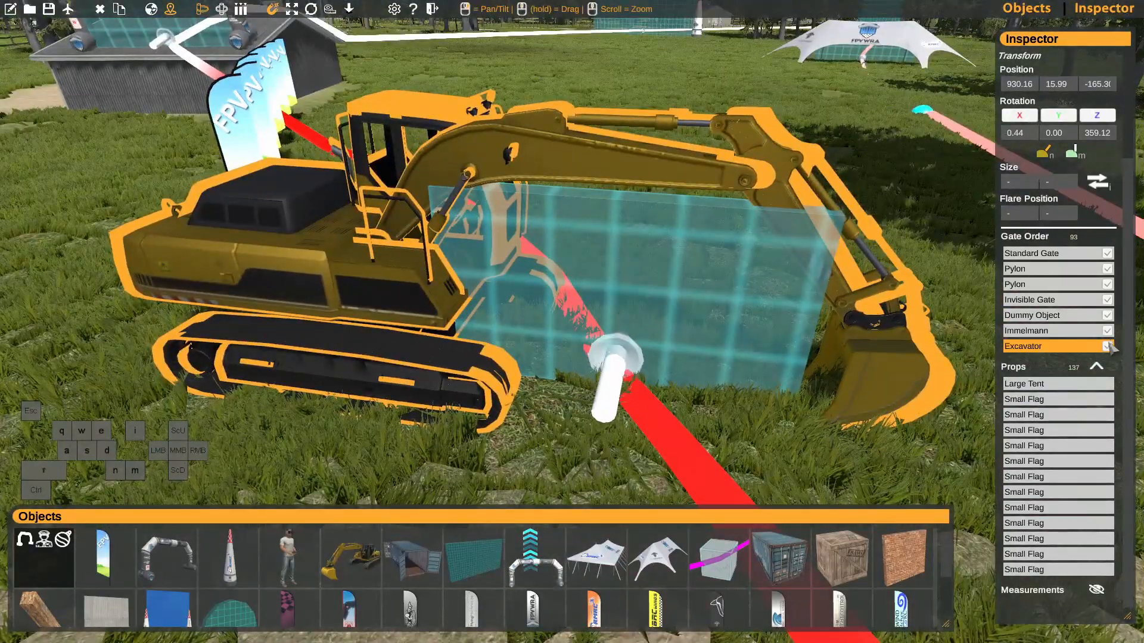
left_click(1108, 347)
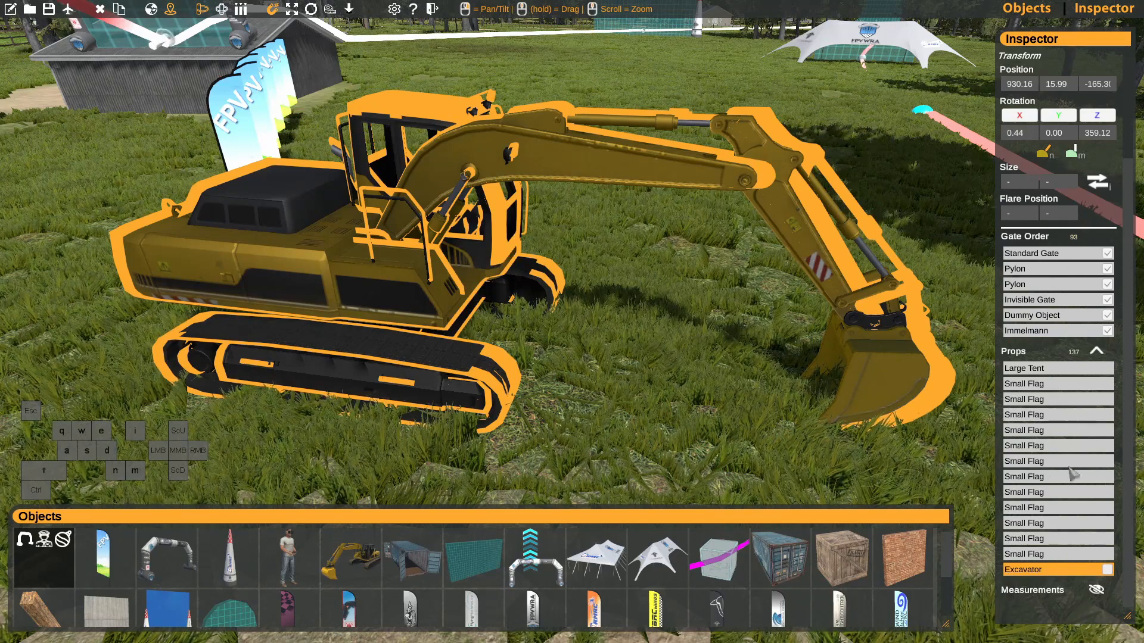
left_click(1107, 570)
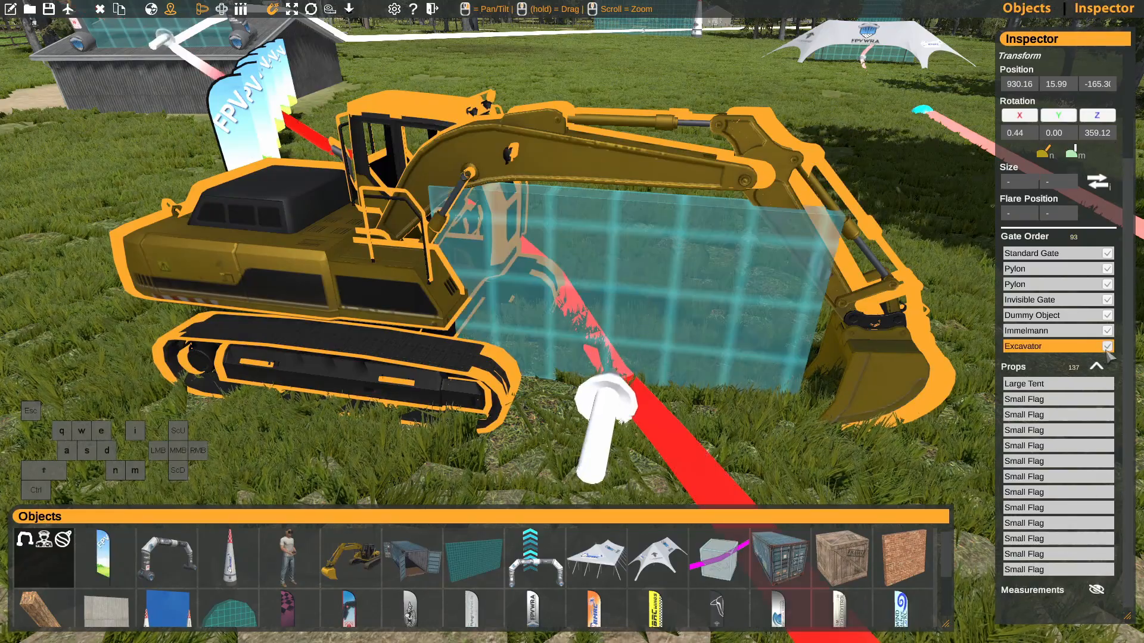
left_click(1106, 350)
Place a single brick wall on the grass behind the excavator at X 927.22, Z about -146.3.
key("s")
right_click_drag(473, 298, 598, 301)
key("a")
key("w")
middle_click_drag(646, 282, 644, 304)
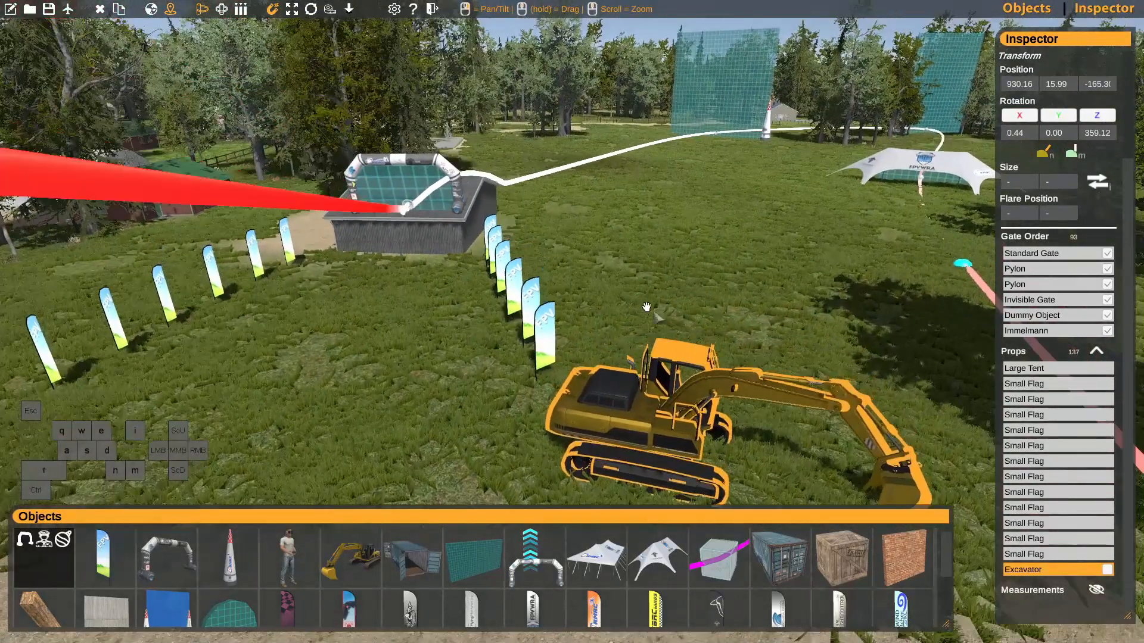
left_click(903, 566)
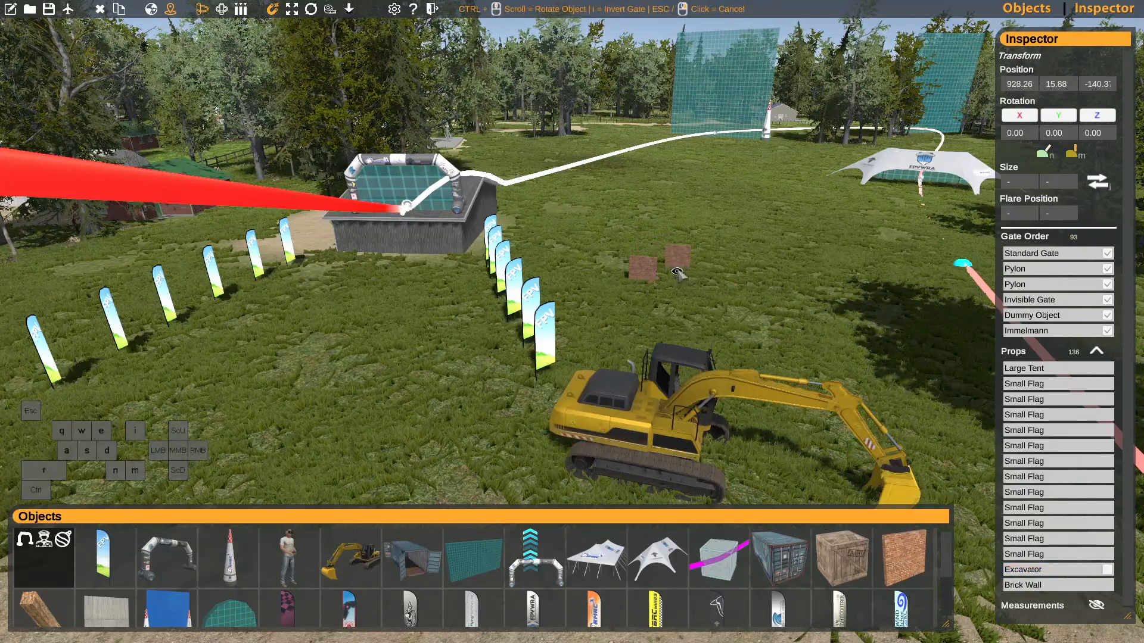
left_click(649, 279)
left_click_drag(643, 279, 652, 290)
left_click(659, 275)
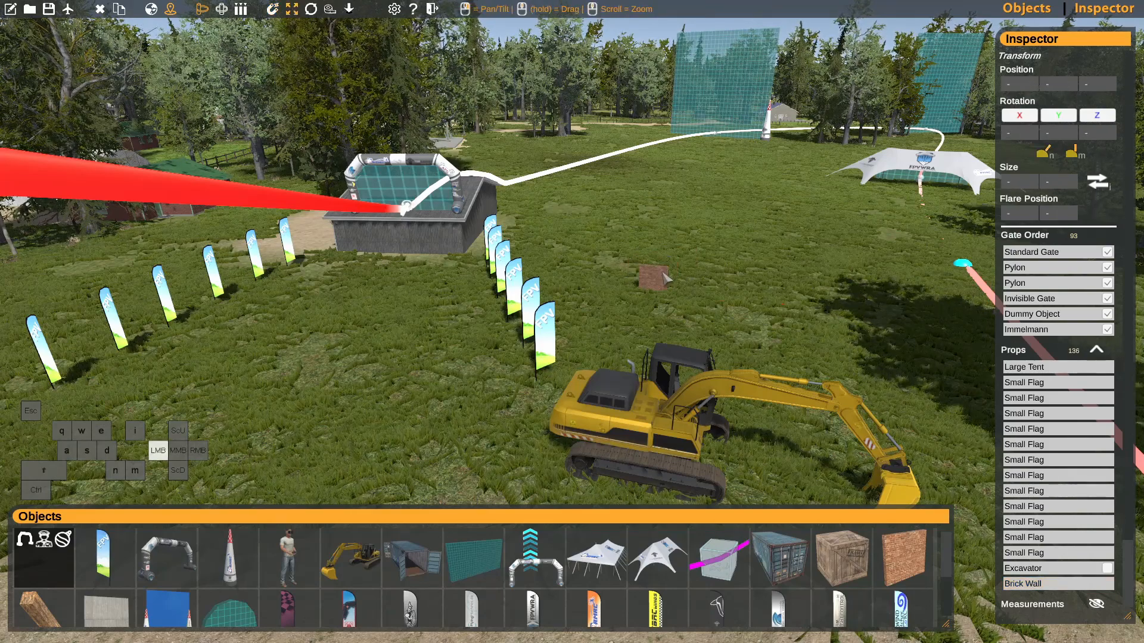
Set the brick wall's size to 12.5 by 8.6.
left_click(1027, 181)
type("12.5")
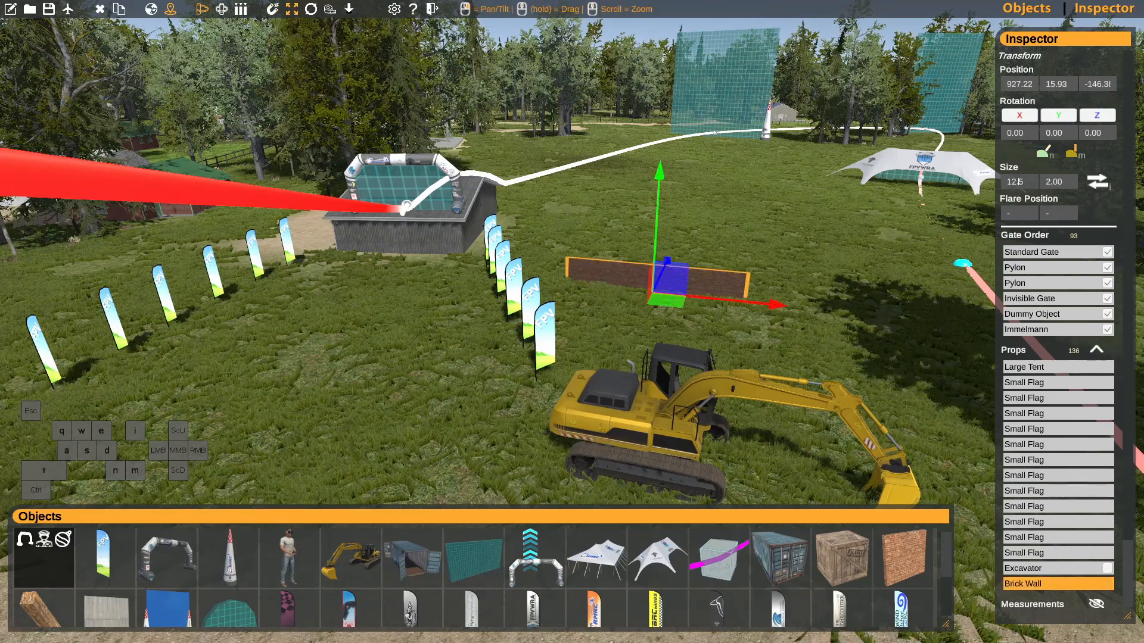
left_click(1058, 182)
type("8.6")
left_click_drag(1058, 181, 1060, 181)
Delete the brick wall behind the excavator.
right_click_drag(486, 283, 483, 286)
key("s")
key("Delete")
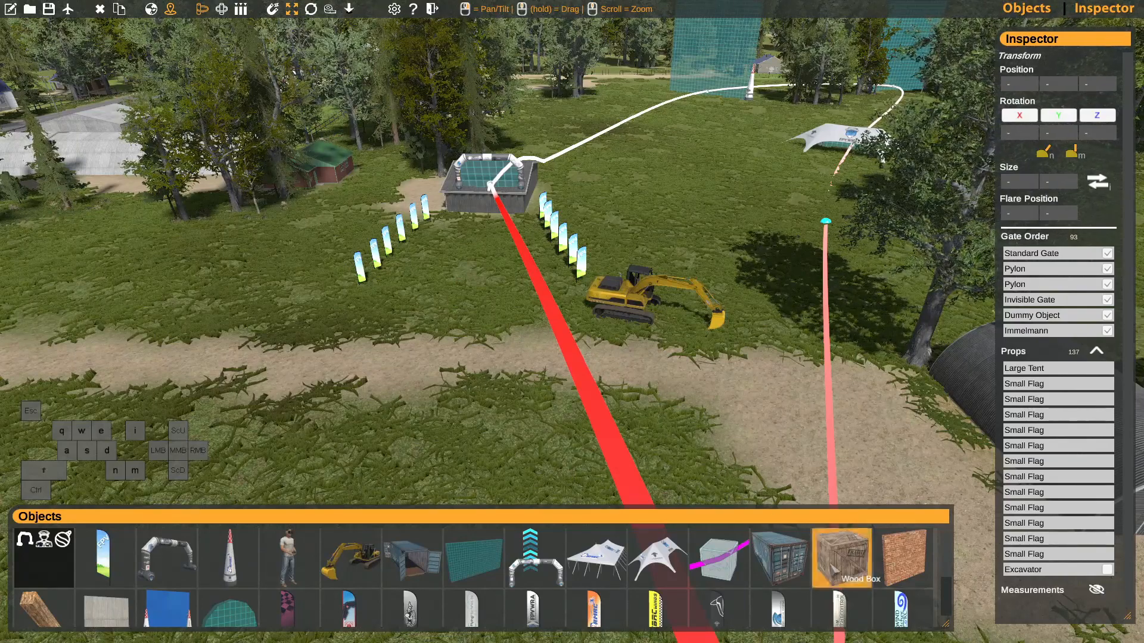
Shift the standard gate on the shed roof up along the roof slope to X 905.70, height 19.89.
mouse_move(947, 548)
left_mouse_down()
mouse_move(951, 588)
mouse_move(964, 544)
left_mouse_up()
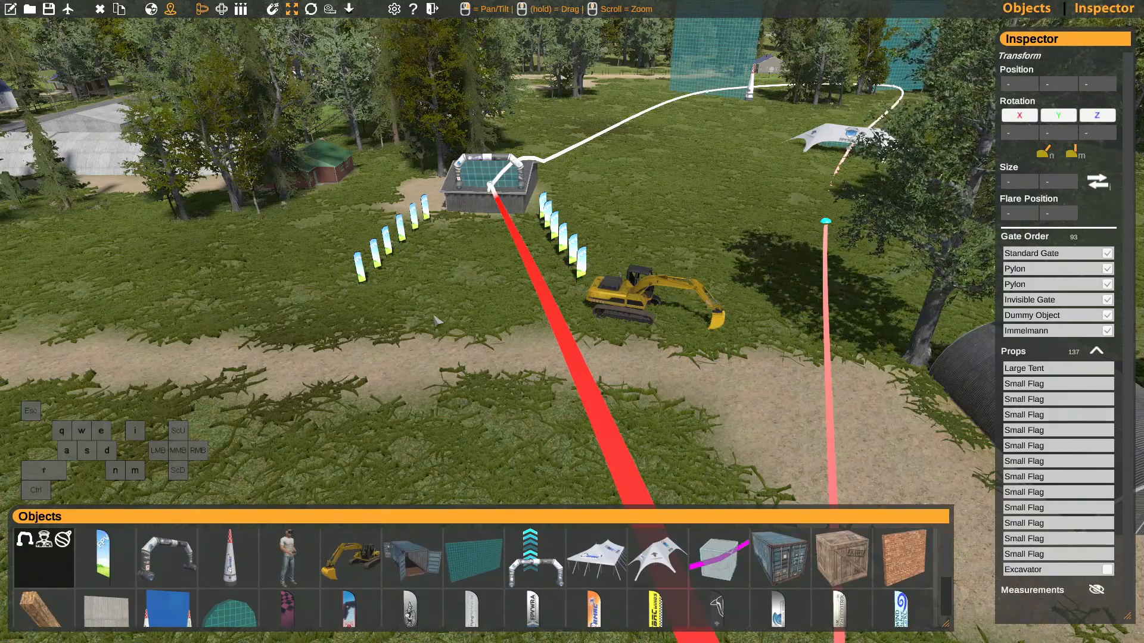
right_click_drag(436, 322, 413, 304)
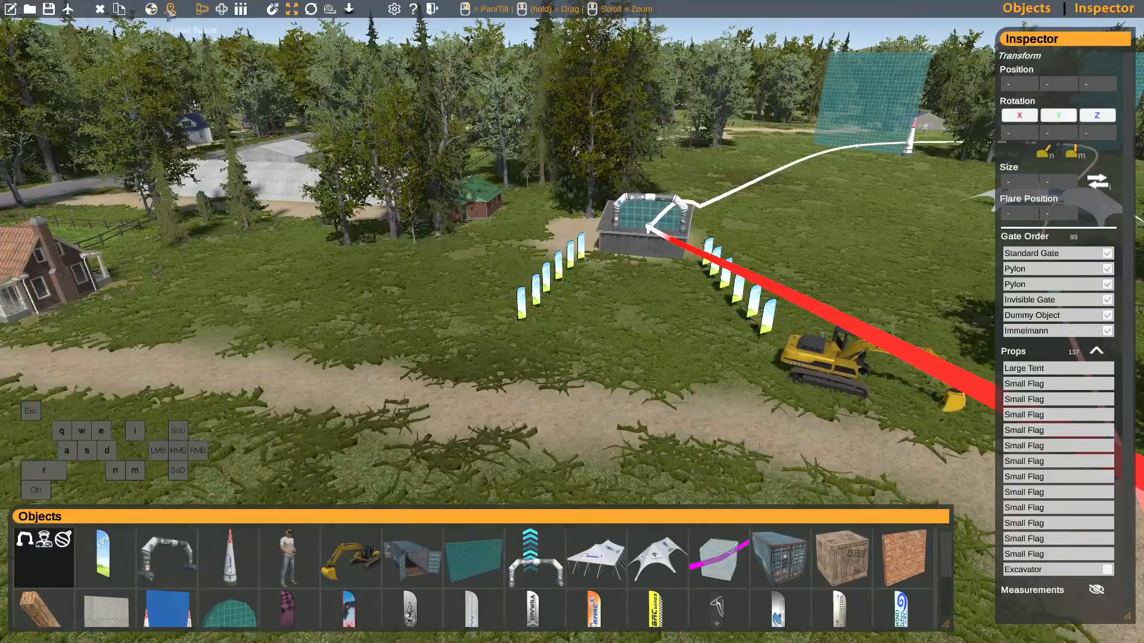
right_click_drag(536, 280, 475, 307)
key("w")
key("d")
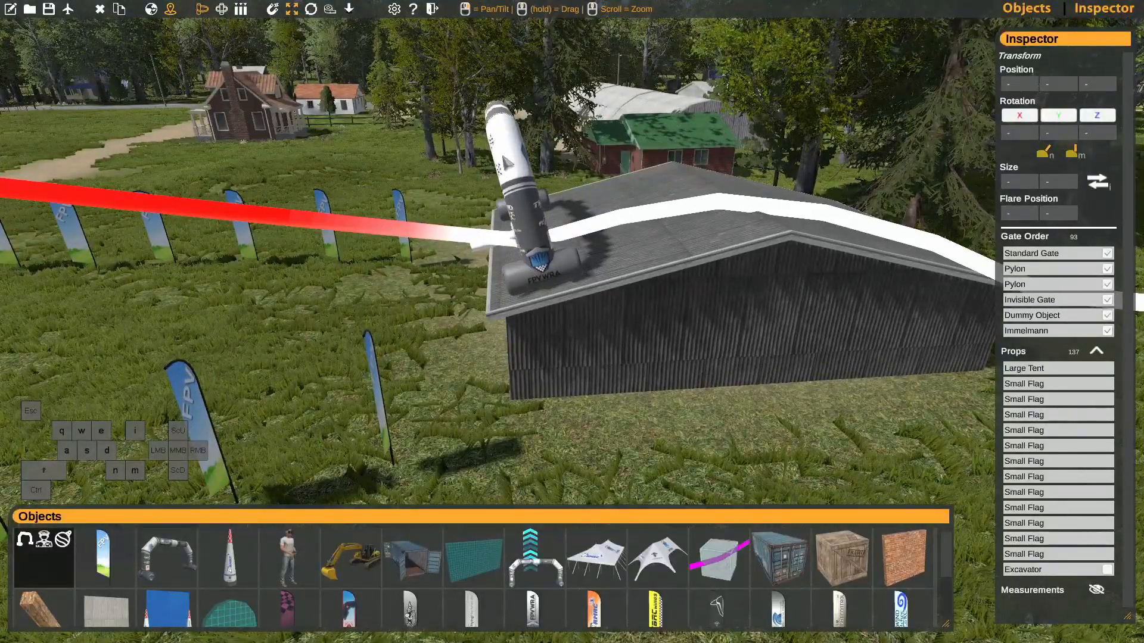
left_click(510, 167)
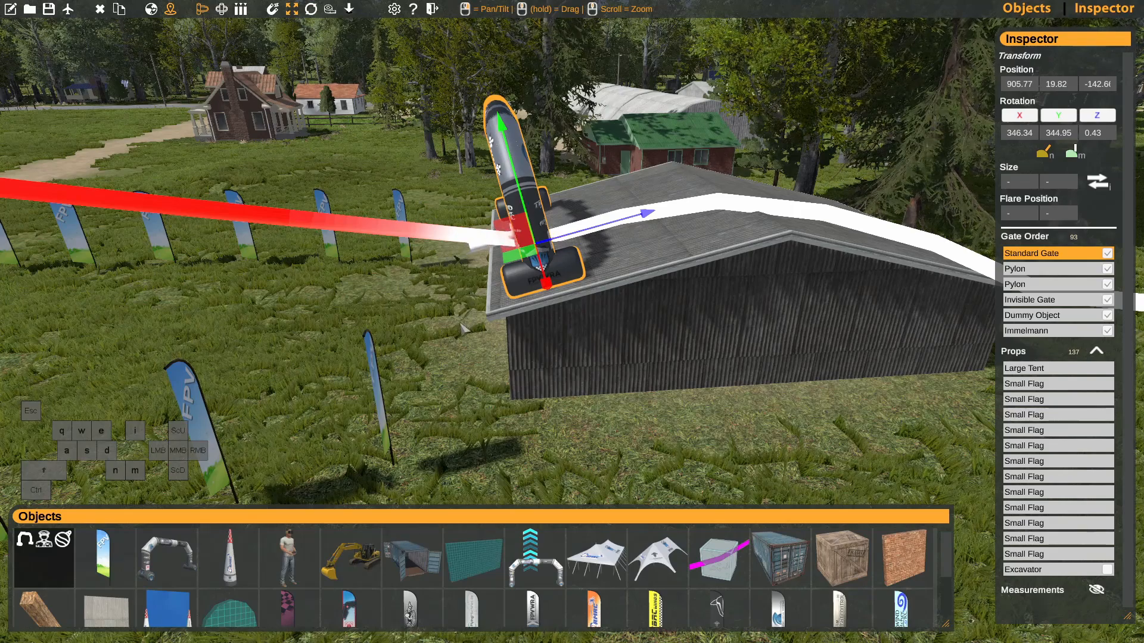
key("w")
right_click_drag(465, 329, 450, 263)
key("s")
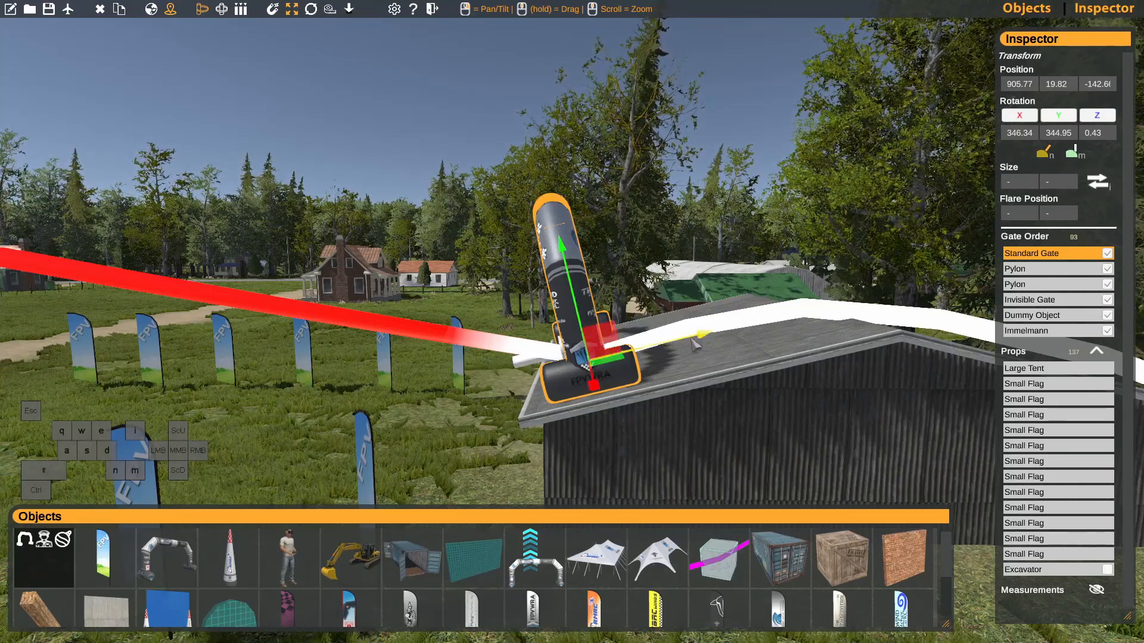
left_click_drag(691, 343, 709, 370)
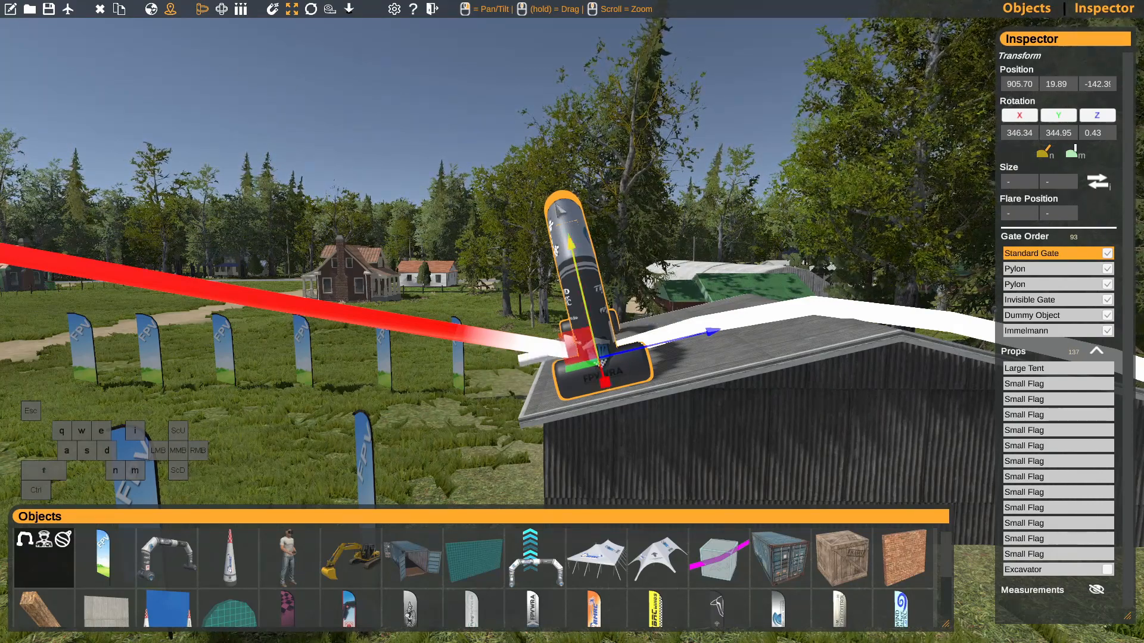
Using world space, lower the roof gate straight down to height 19.85, and return to local space.
middle_click_drag(596, 240, 665, 289)
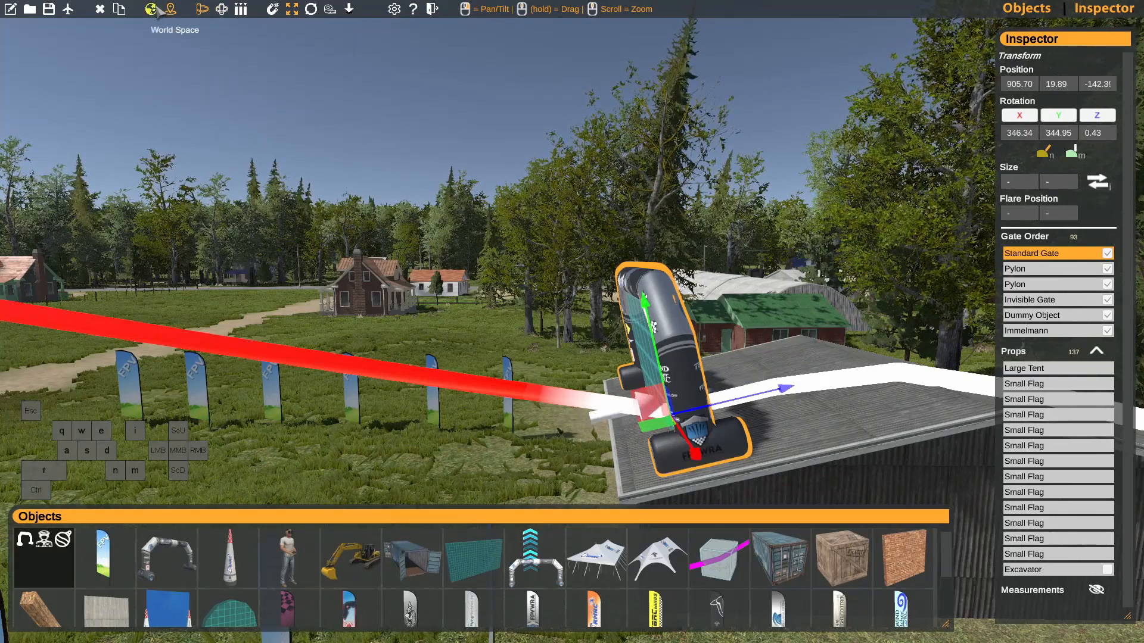
left_click(156, 10)
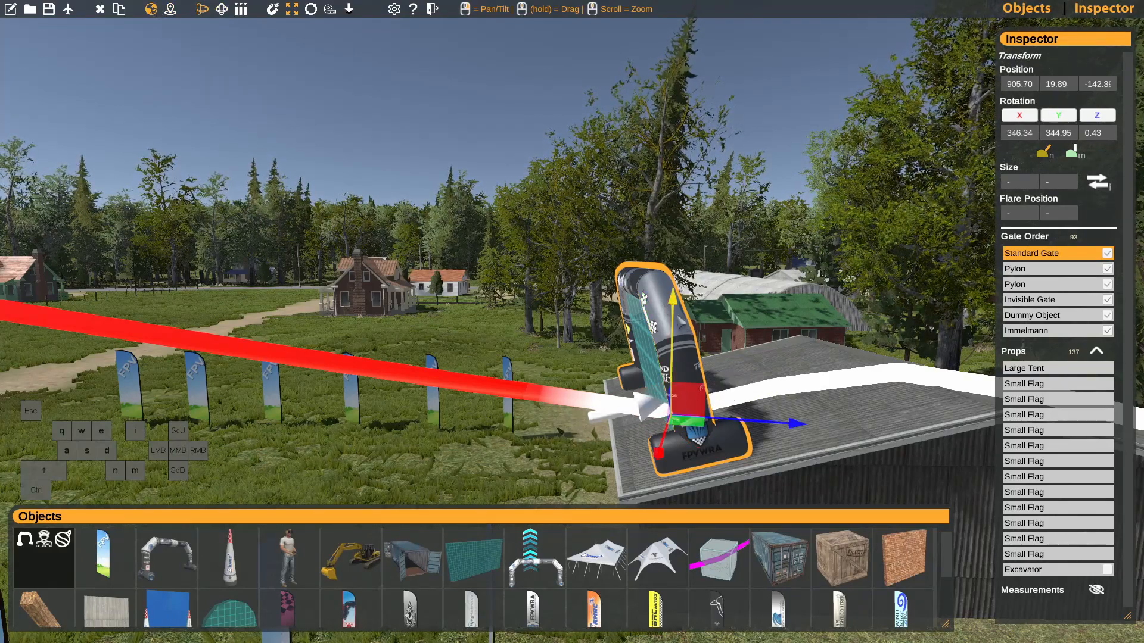
middle_click_drag(703, 420, 679, 426)
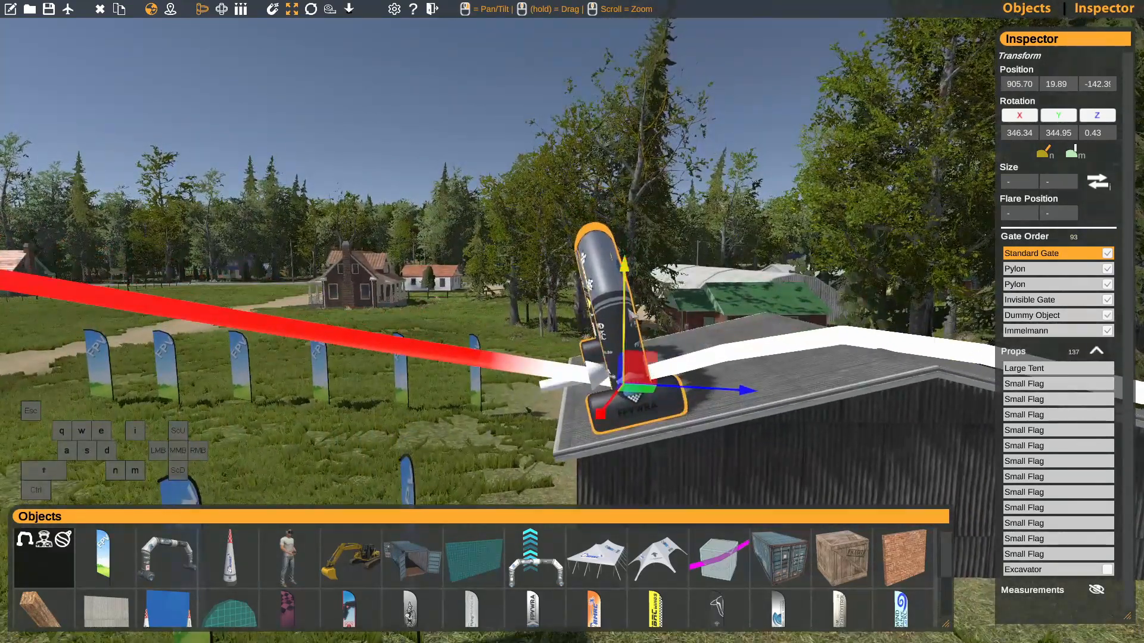
mouse_move(627, 310)
left_mouse_down()
mouse_move(626, 196)
mouse_move(624, 349)
mouse_move(632, 320)
left_mouse_up()
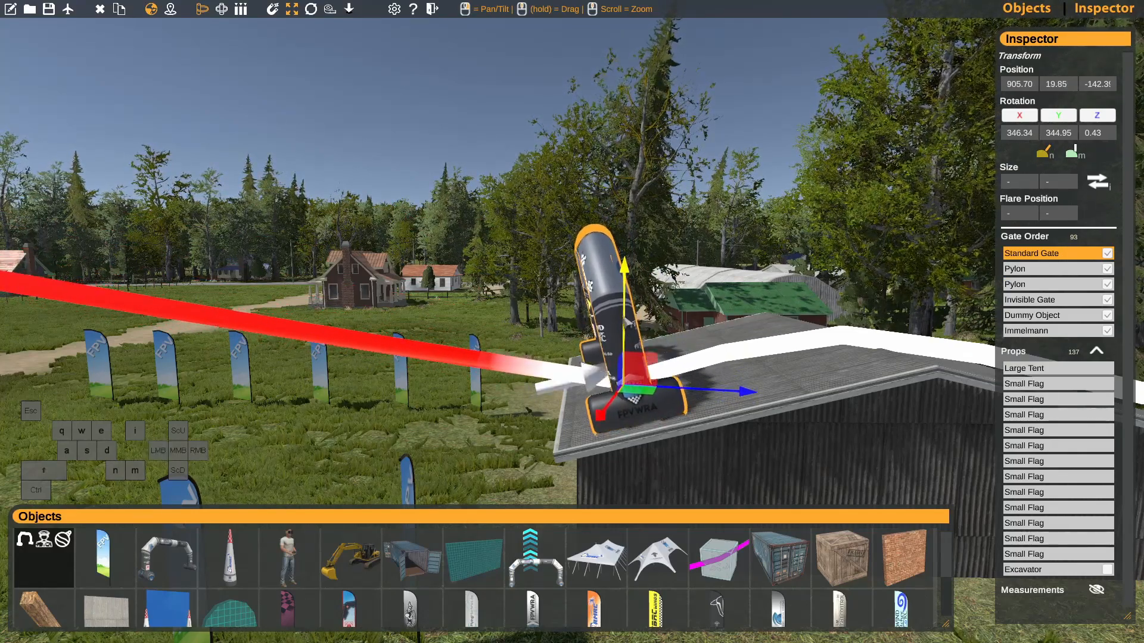
left_click(170, 10)
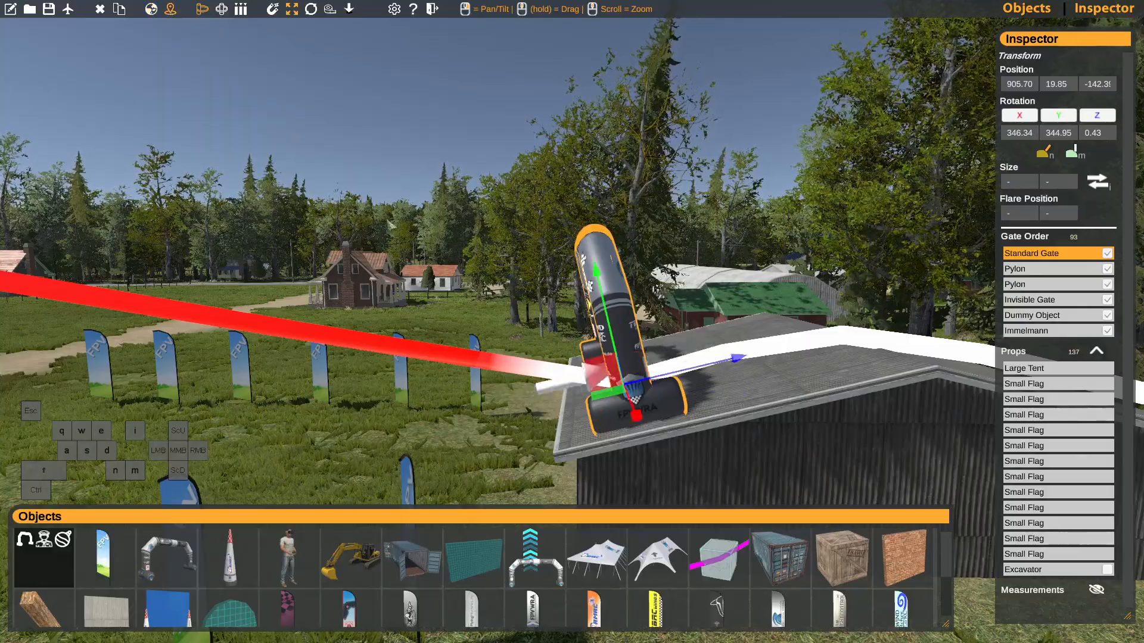
Place a pilot area rotated to 338.12° on the Y axis on the open grass at X 923.16, Z about -214.2.
key("s")
key("a")
right_click_drag(481, 258, 685, 296)
key("s")
key("d")
key("w")
key("d")
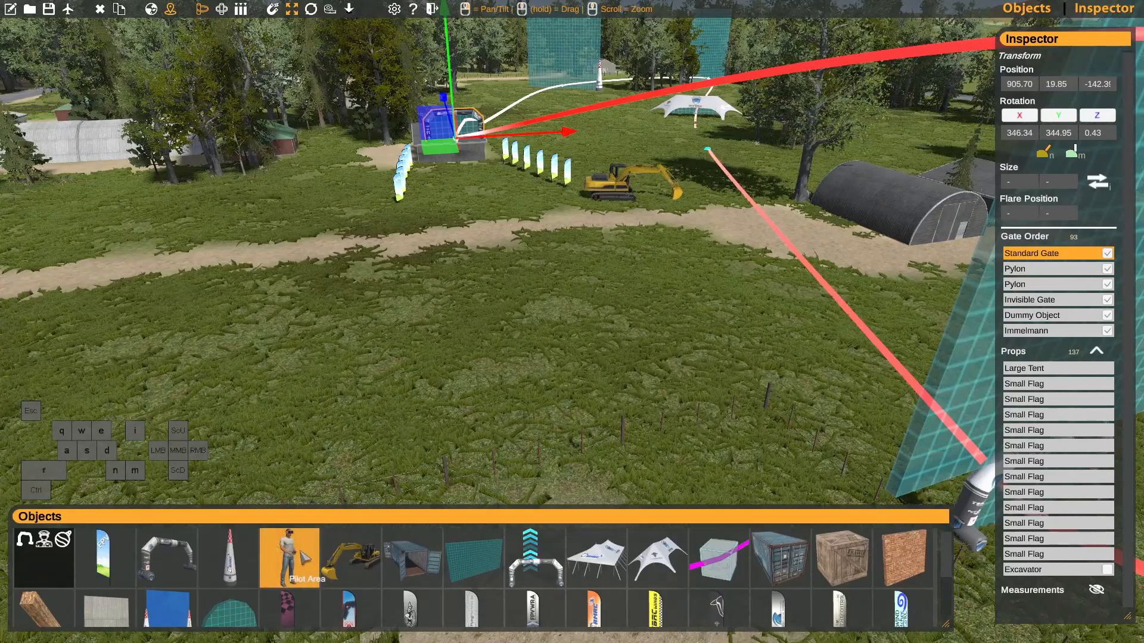
left_click(290, 560)
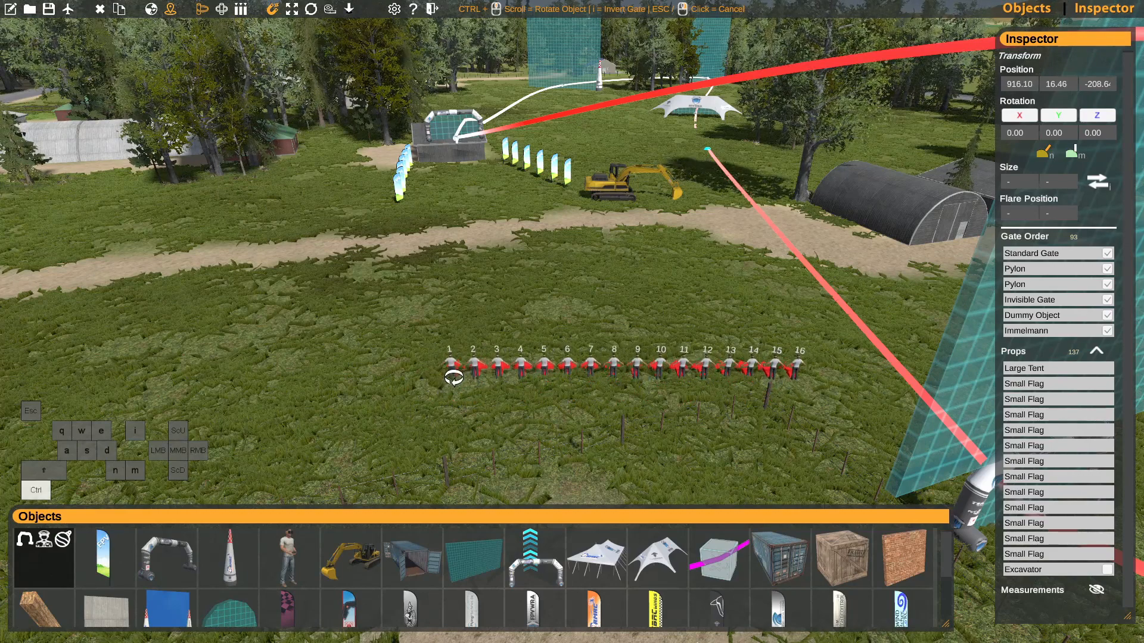
scroll(454, 378, "down", 4, "ctrl")
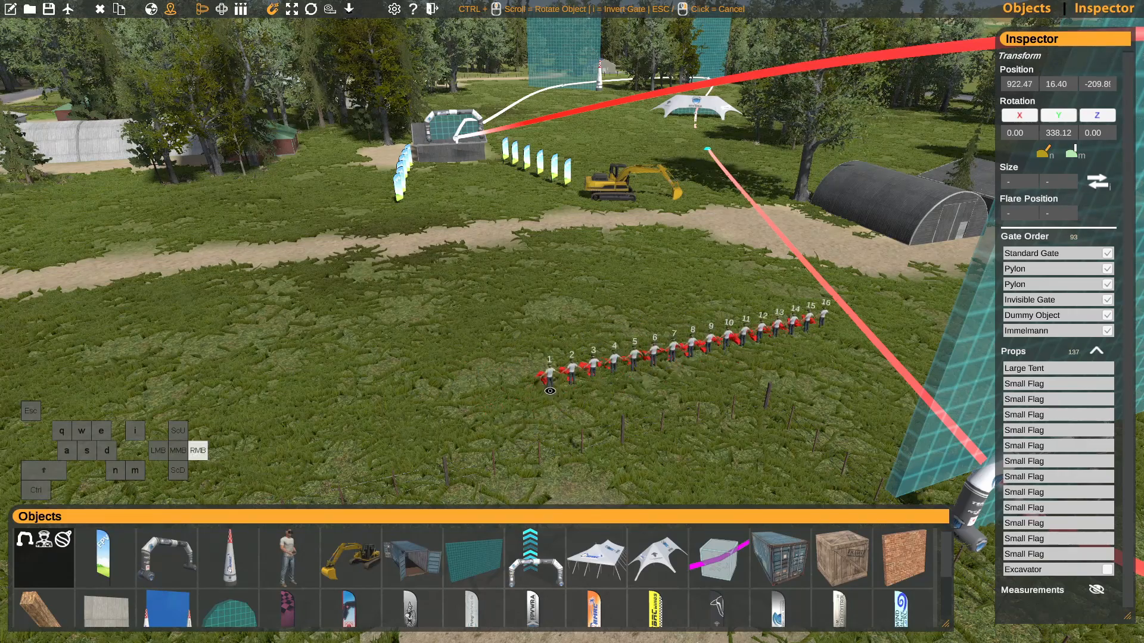
mouse_move(550, 391)
right_mouse_down()
mouse_move(542, 397)
mouse_move(586, 398)
mouse_move(544, 383)
mouse_move(535, 391)
right_mouse_up()
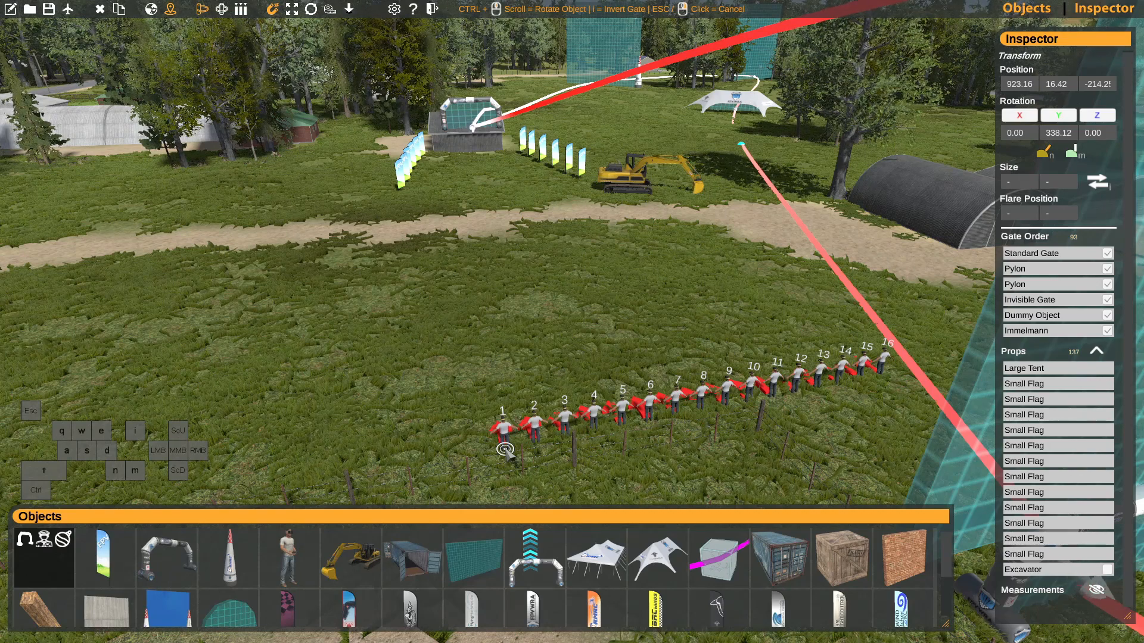
left_click(506, 453)
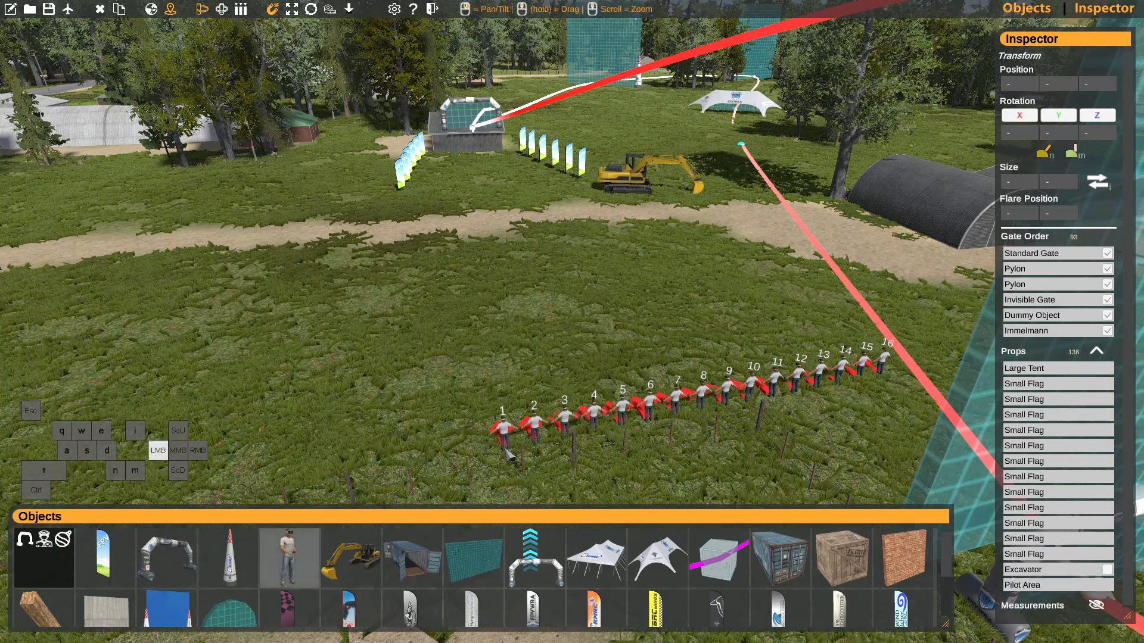
Save the track as DemoTestTrack.trk in the RuralAirStrip folder with the upload lock on.
key("d")
right_click_drag(391, 374, 395, 355)
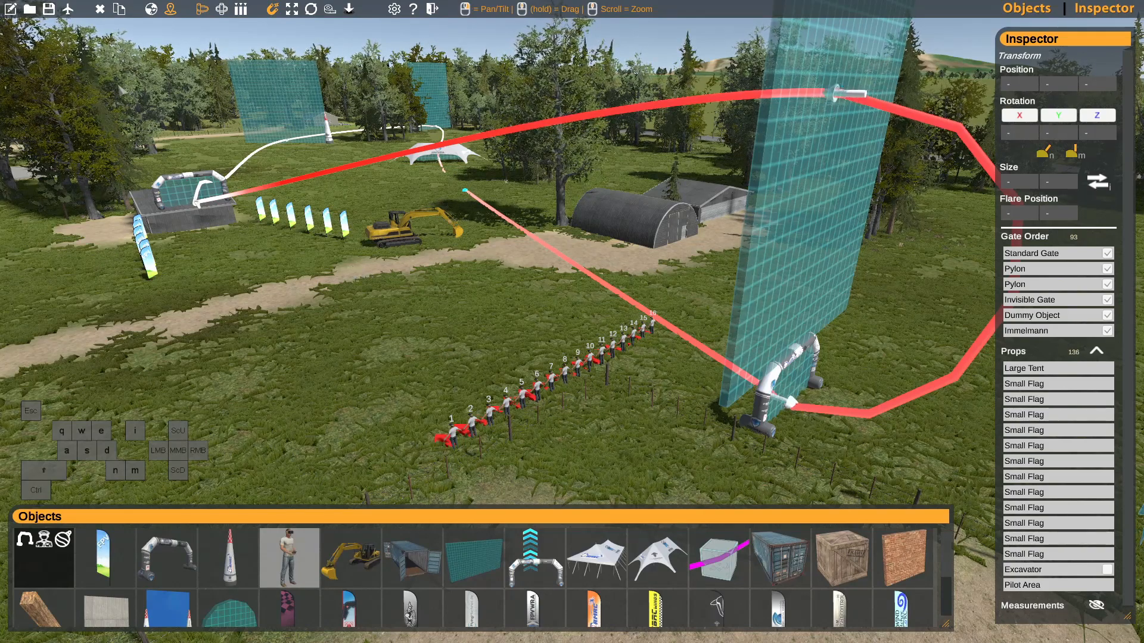
key("ctrl+s")
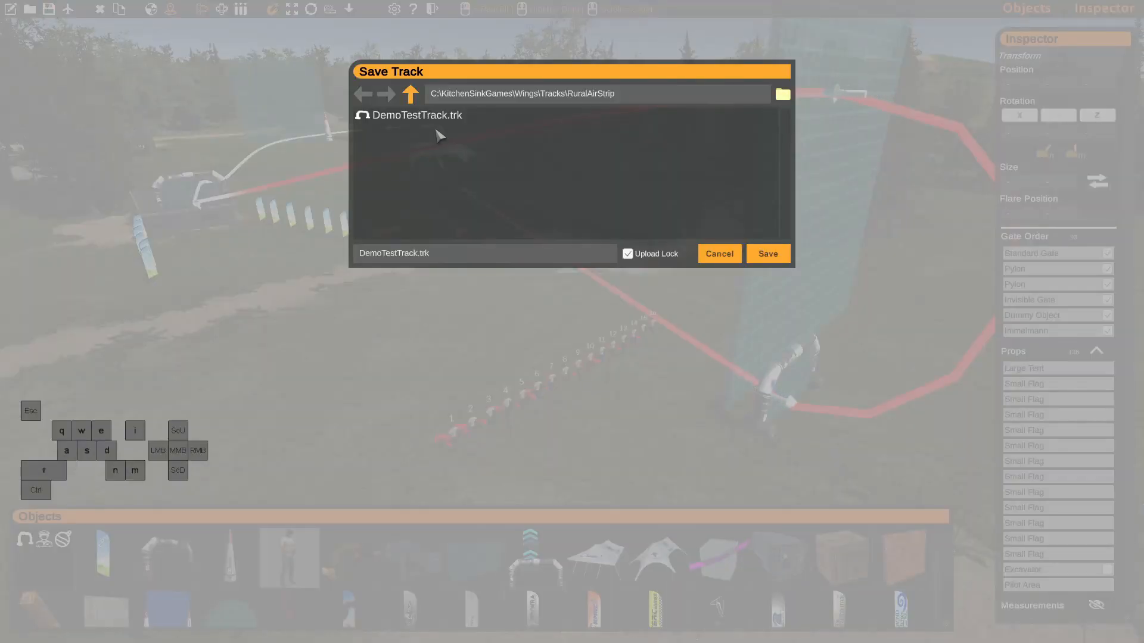
left_click(766, 255)
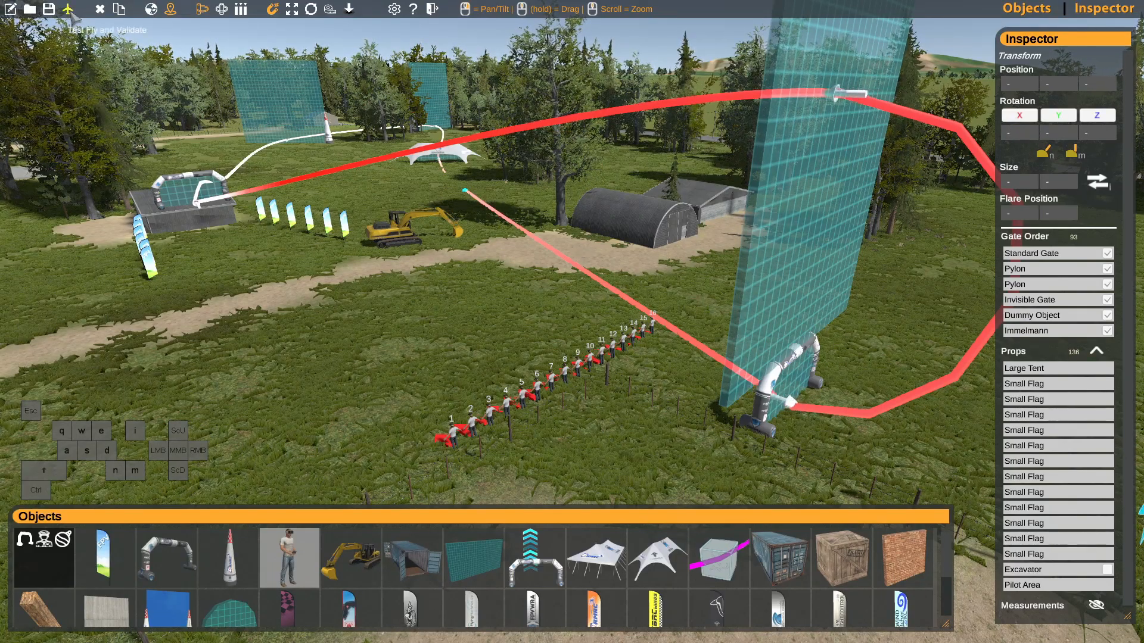
Test-fly the track for validation, return to the track builder, and decline publishing to keep editing.
right_click_drag(94, 31, 122, 75)
left_click(71, 8)
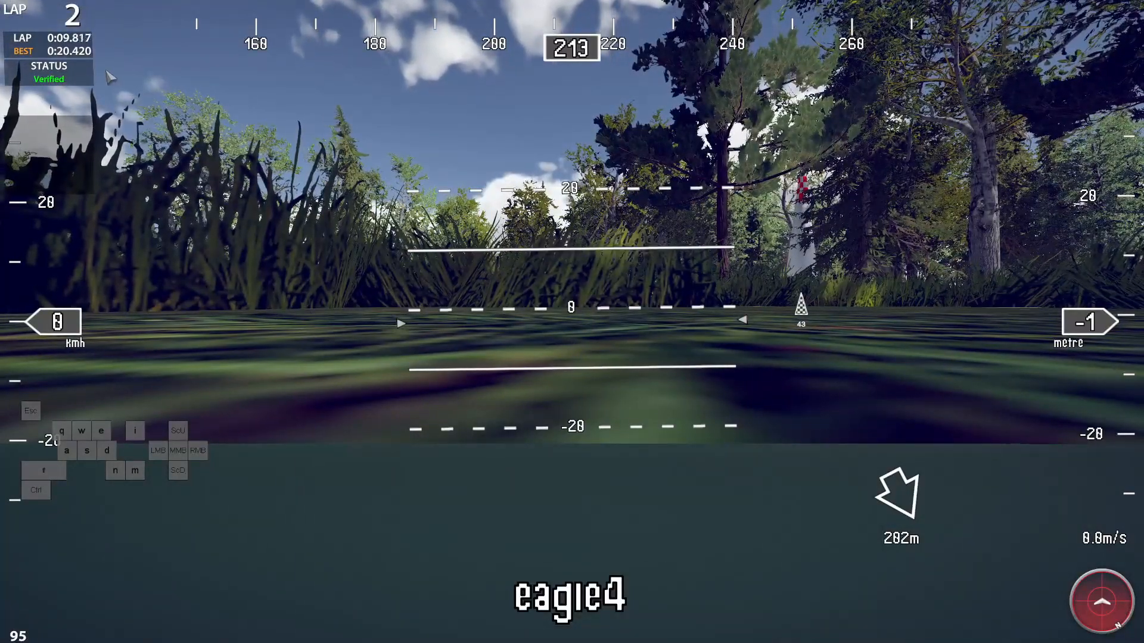
key("Escape")
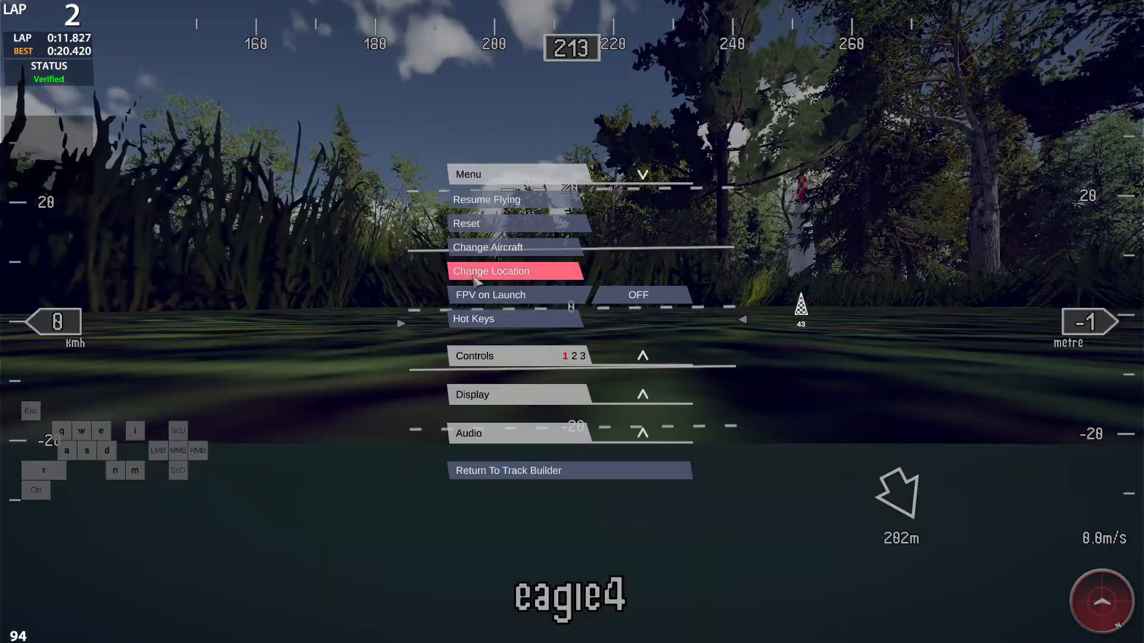
left_click(543, 472)
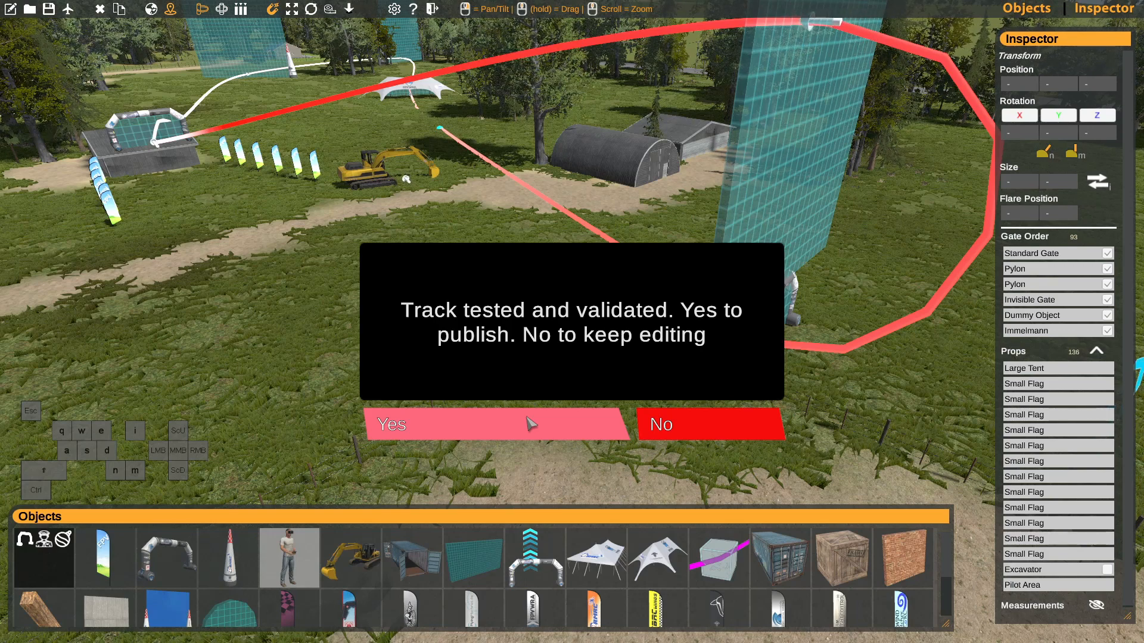
left_click(733, 428)
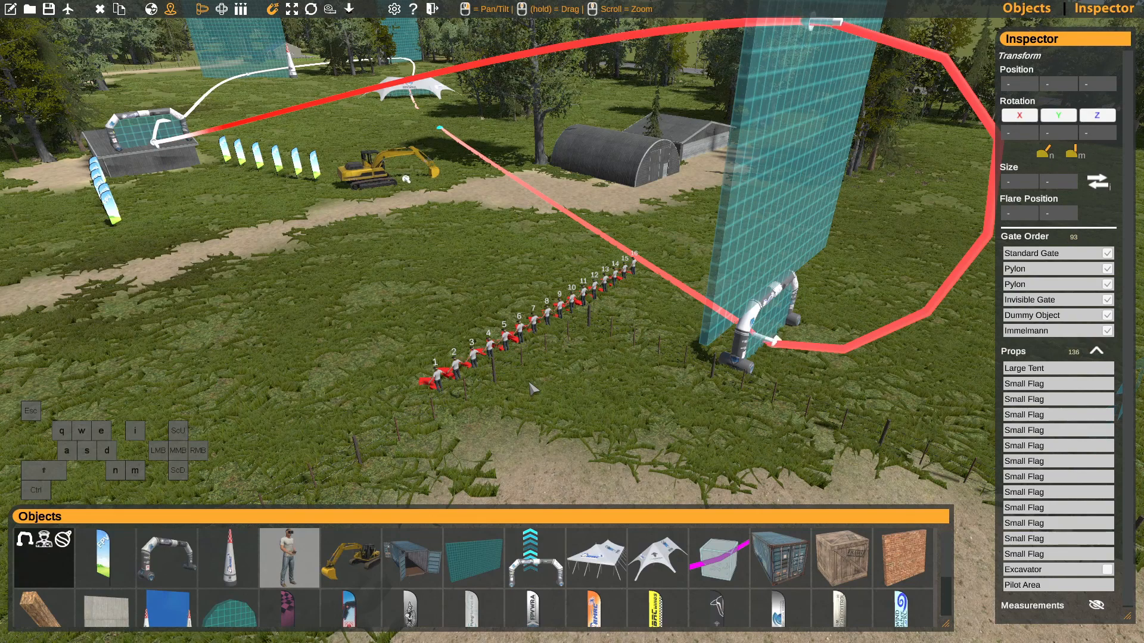
Place a measurement about 33 m long across the open grass beside the pilot area.
right_click_drag(532, 389, 418, 209)
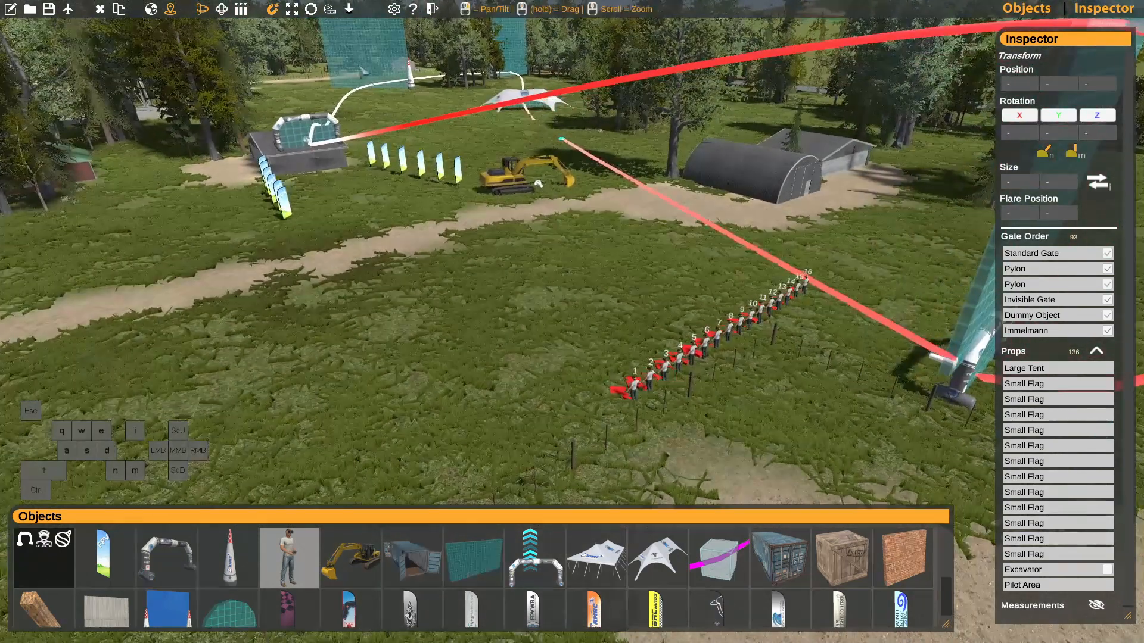
left_click(328, 9)
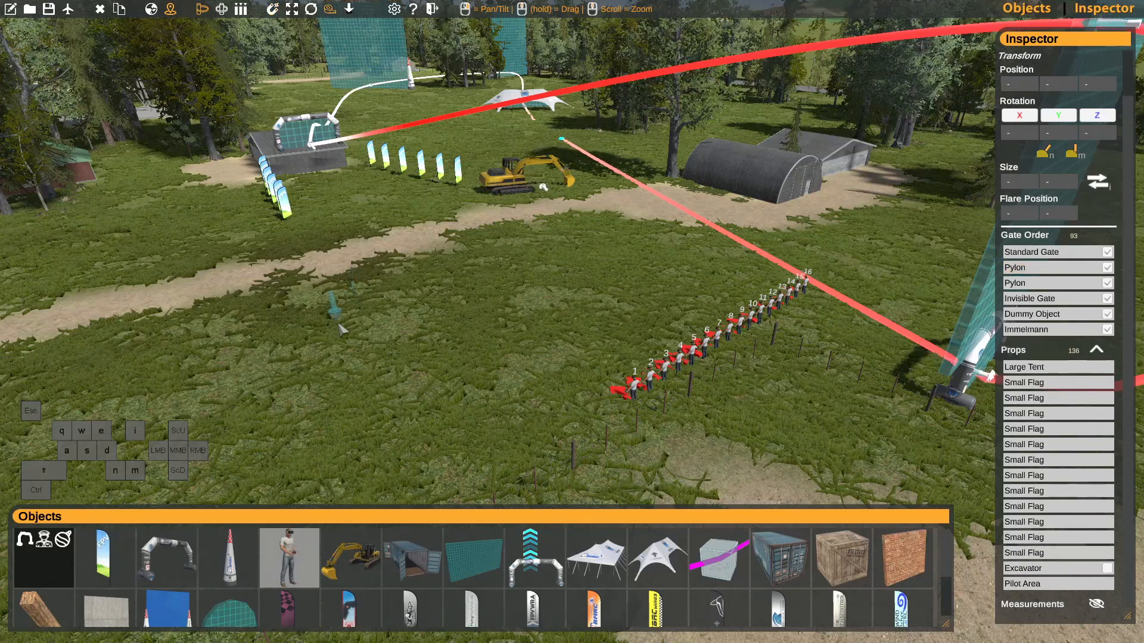
right_click_drag(364, 317, 352, 327)
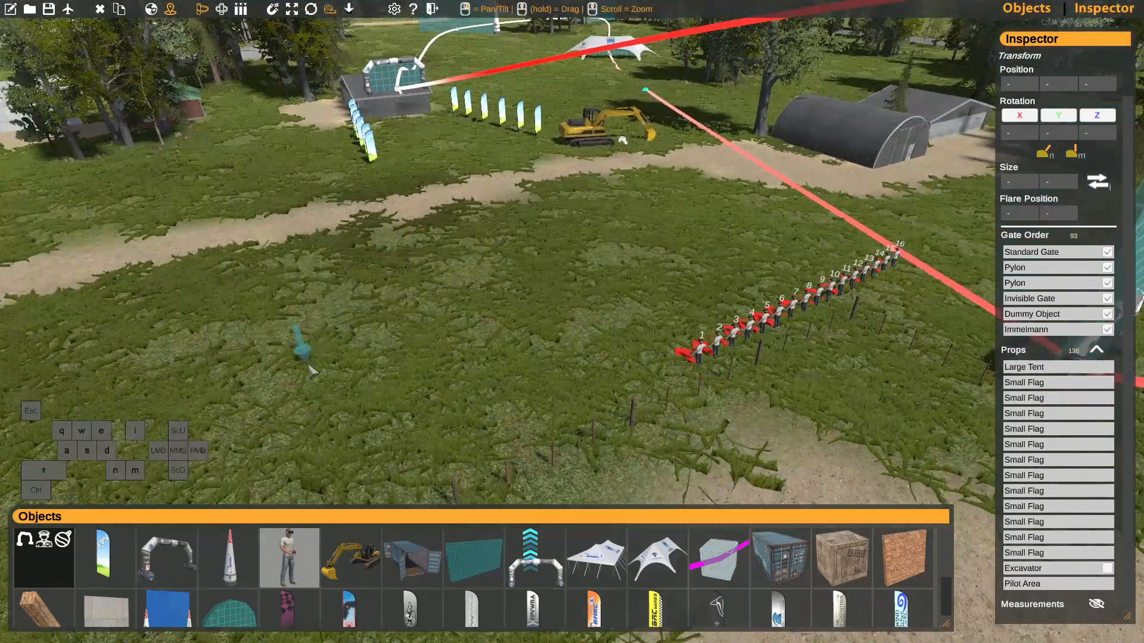
left_click(309, 368)
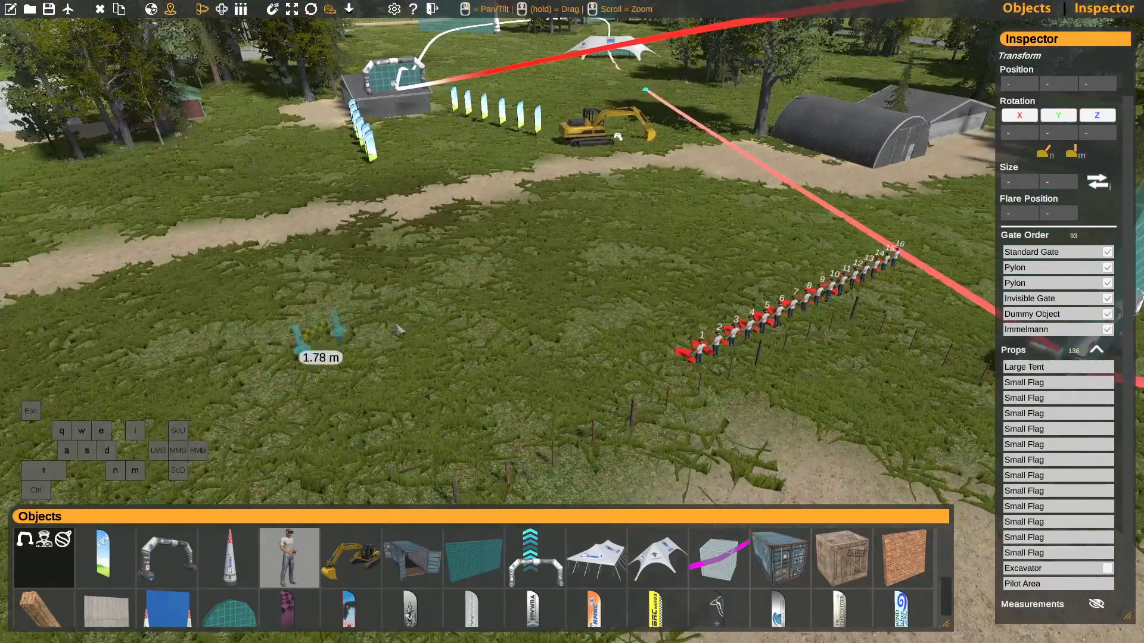
left_click(685, 233)
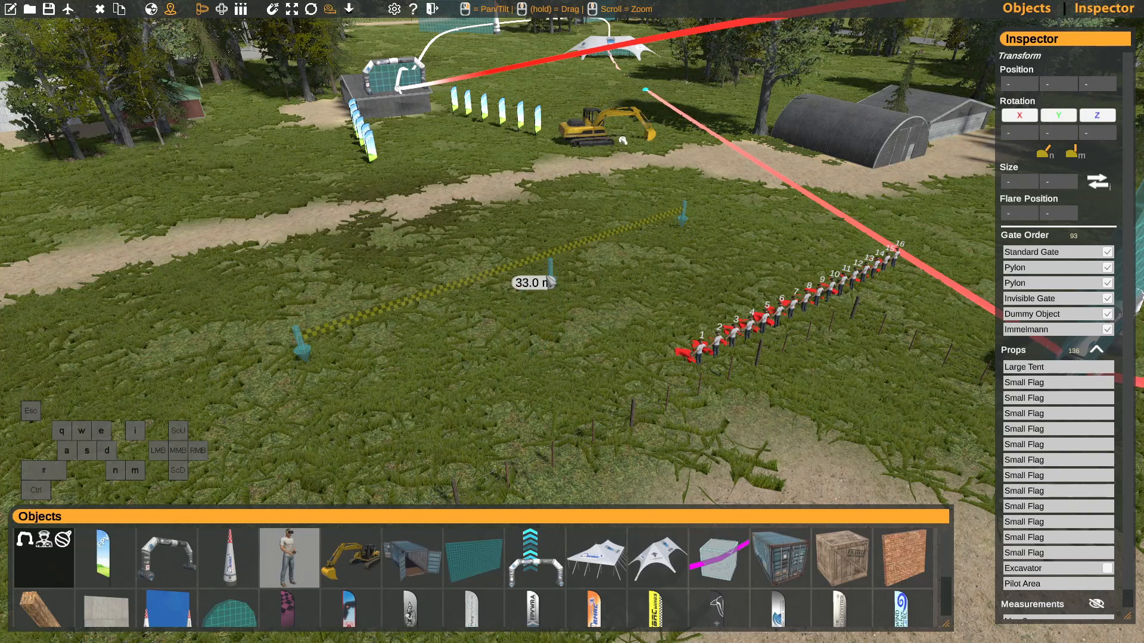
Add a measurement from the standard gate on the shed roof to the Immelmann gate.
middle_click_drag(571, 250, 570, 402)
middle_click_drag(586, 252, 494, 195)
right_click_drag(506, 402, 412, 254)
key("a")
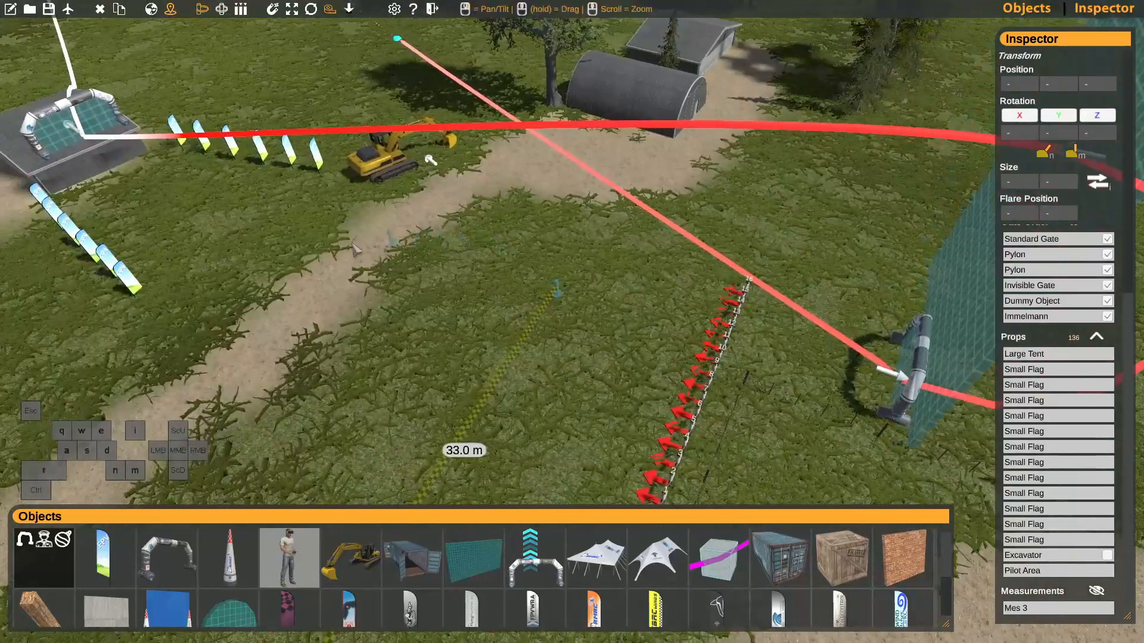
left_click(107, 122)
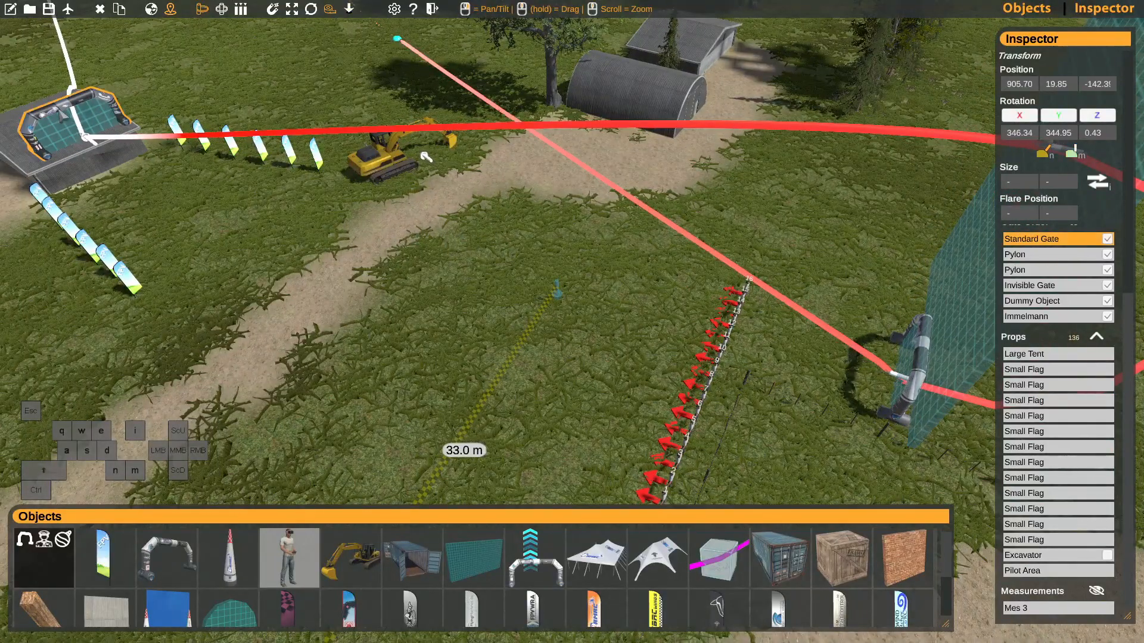
left_click(81, 132)
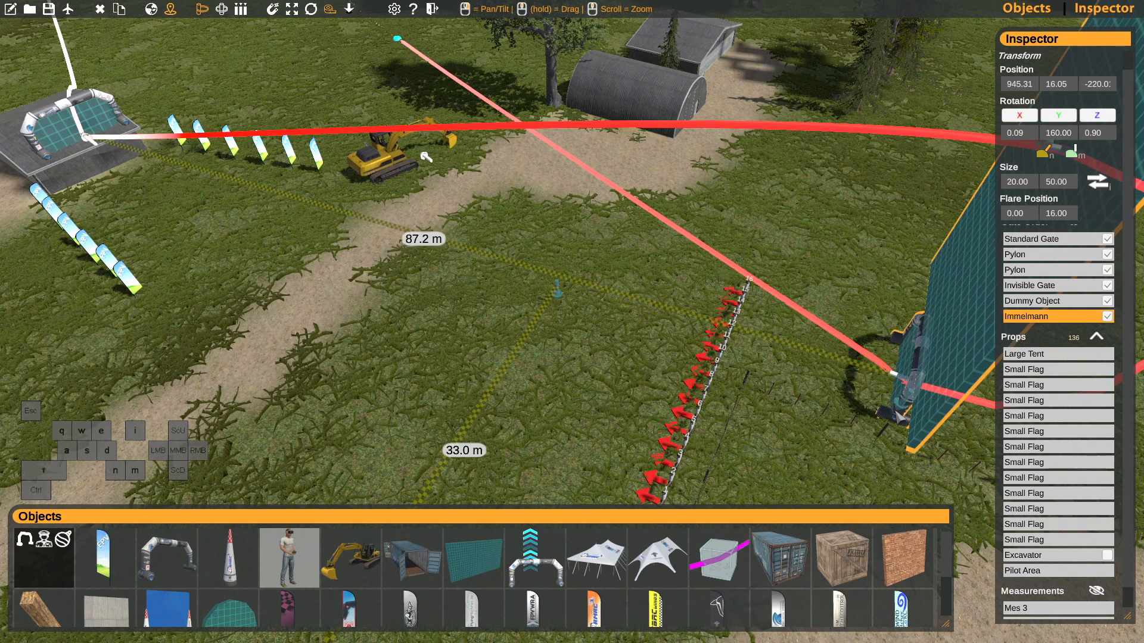
left_click(814, 378)
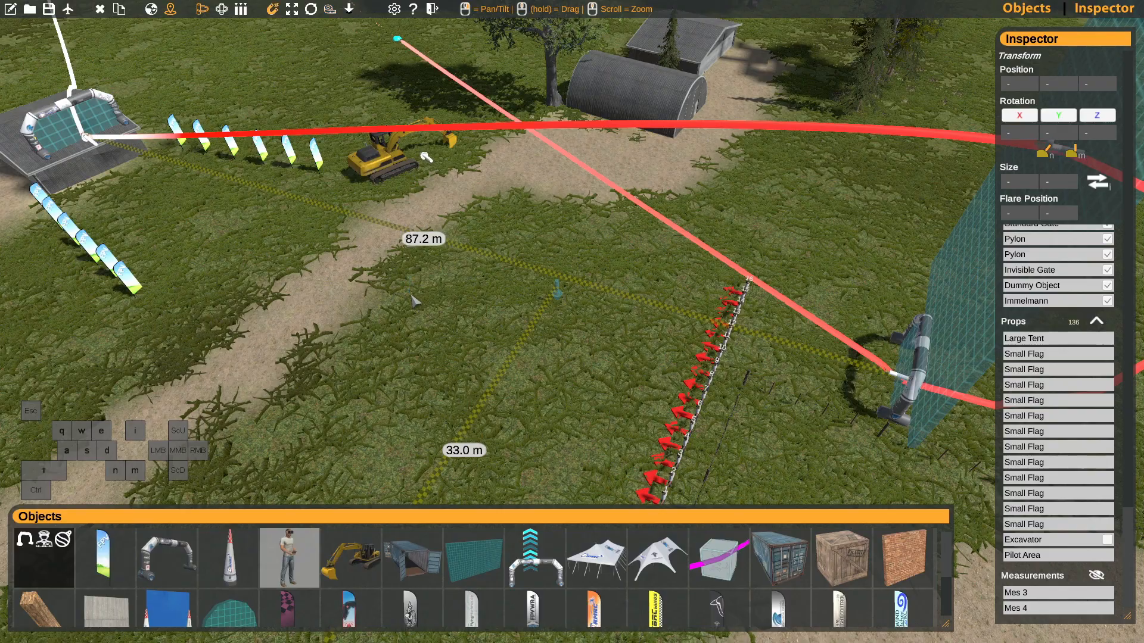
Move the Immelmann gate farther from the shed until its measured distance to the roof gate is 100 m.
right_click_drag(416, 303, 810, 411)
key("s")
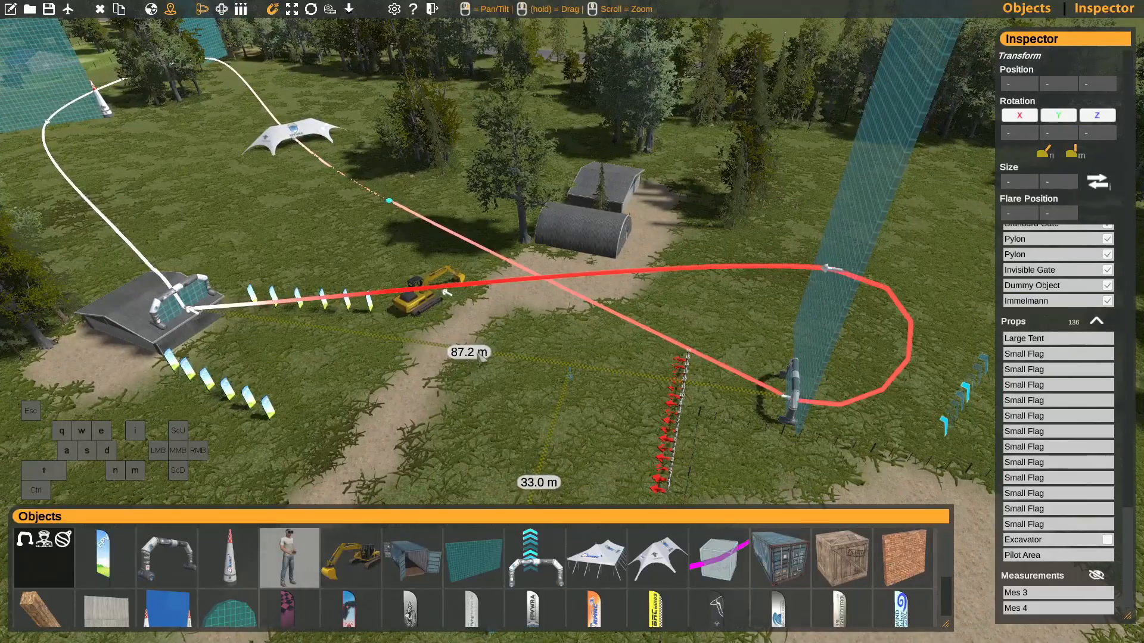
left_click_drag(802, 410, 892, 418)
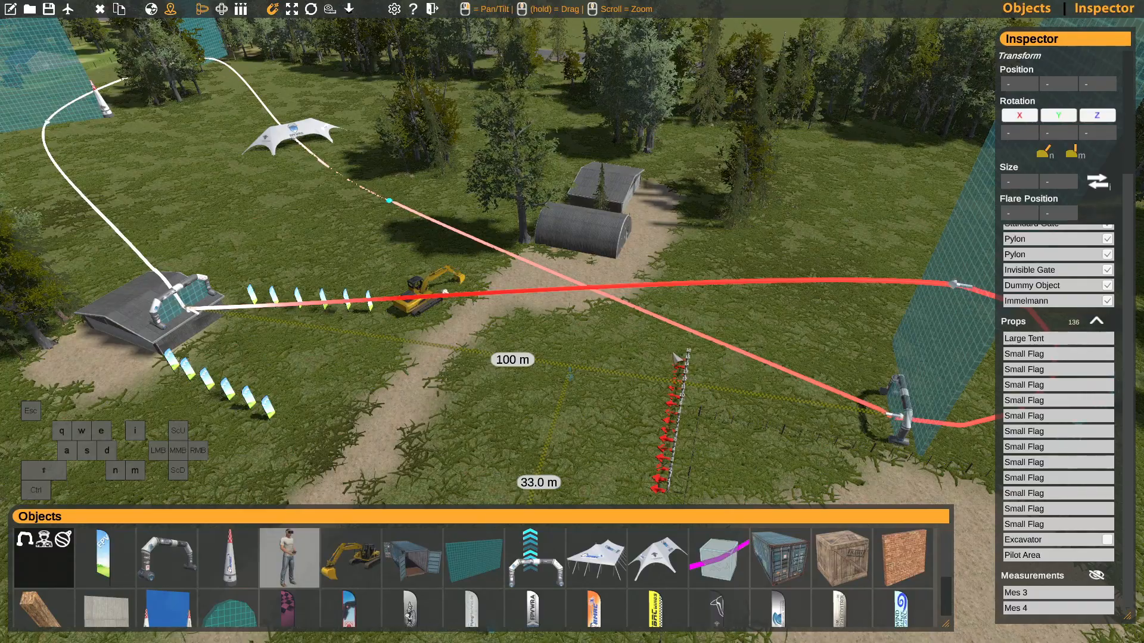
Save the track again as DemoTestTrack.trk in the RuralAirStrip folder with the upload lock on.
key("d")
right_click_drag(676, 357, 661, 312)
key("s")
key("w")
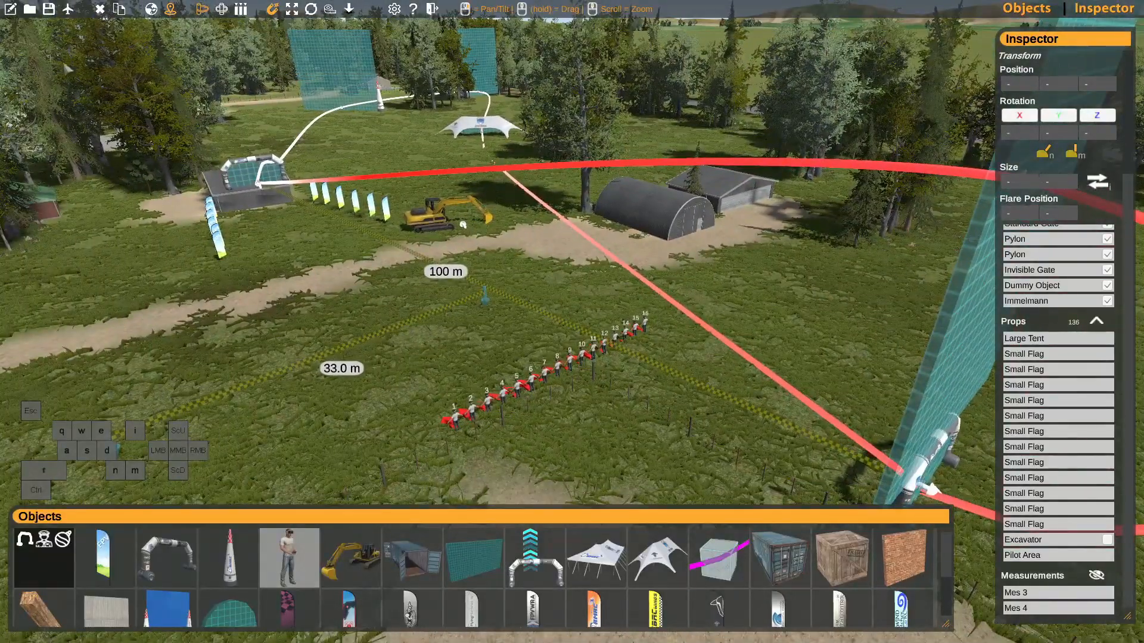
left_click(49, 9)
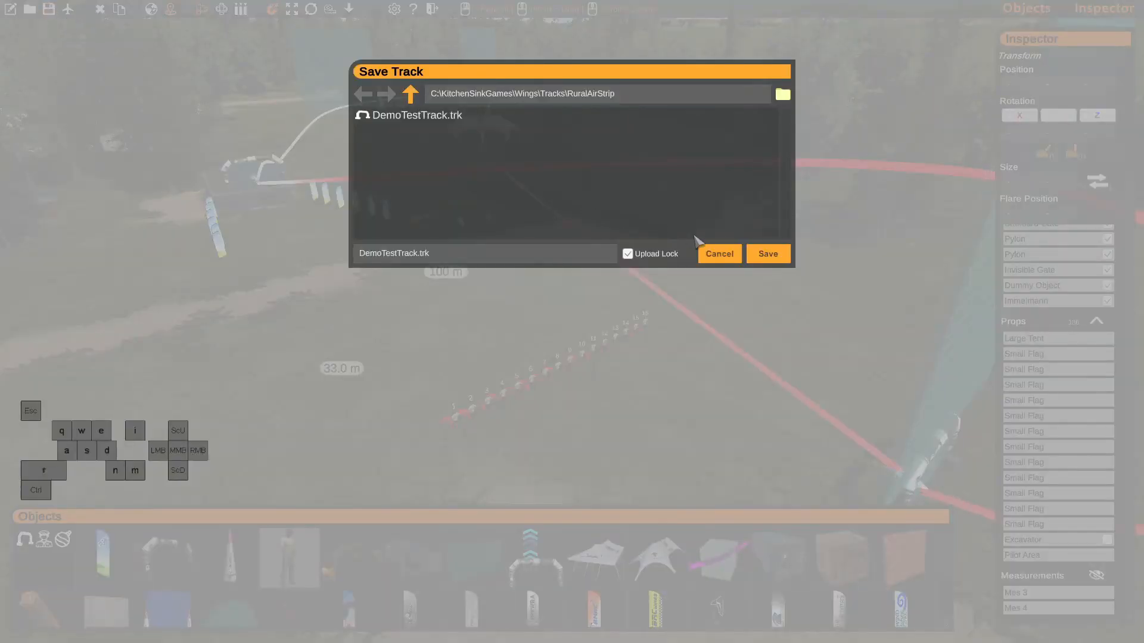
left_click(768, 254)
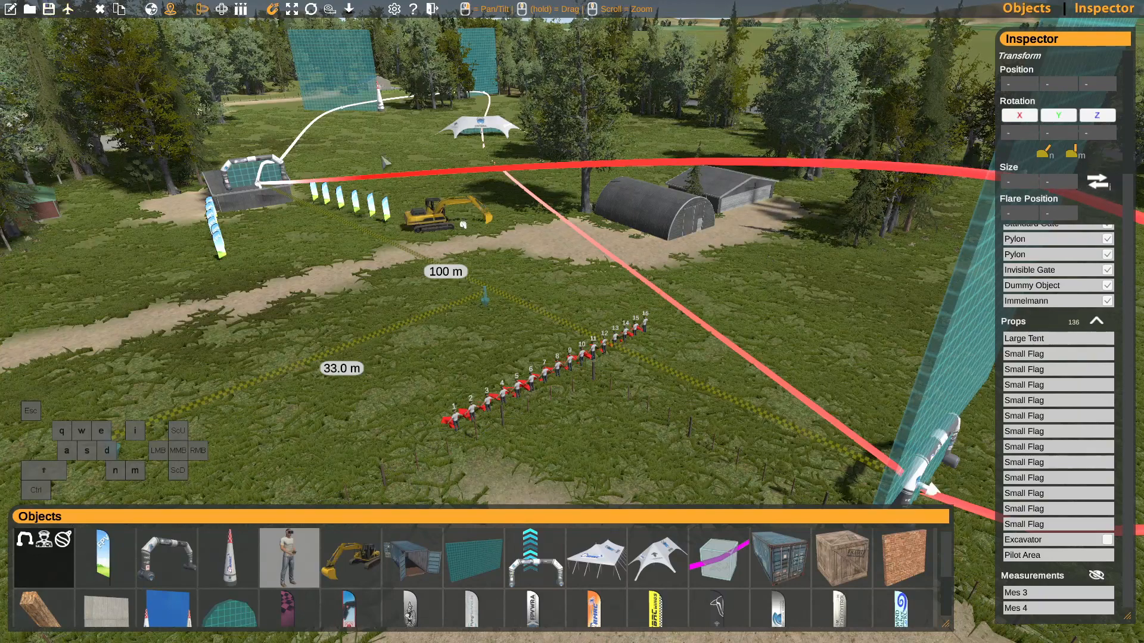